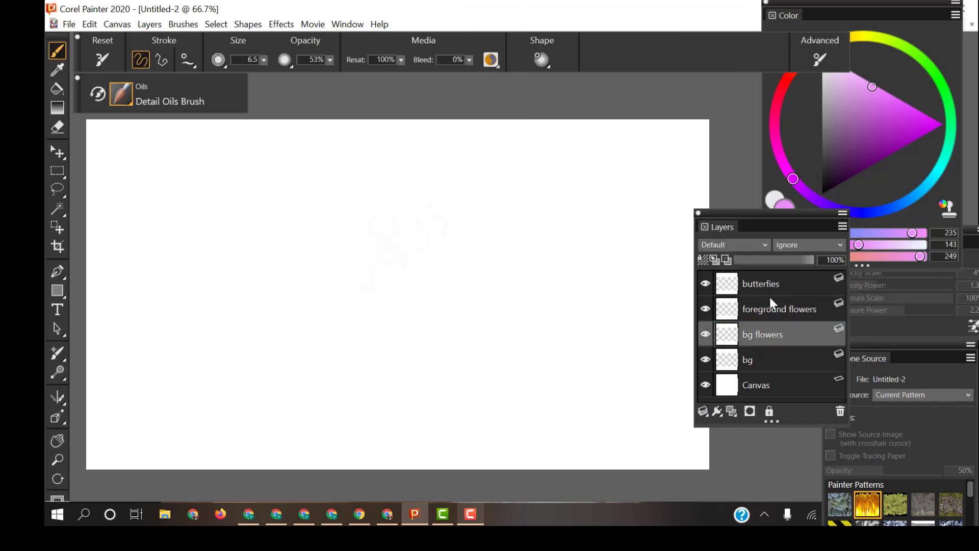
Switch to a large Digital Airbrush and dab blue and purple across the bg layer
click(125, 101)
click(306, 296)
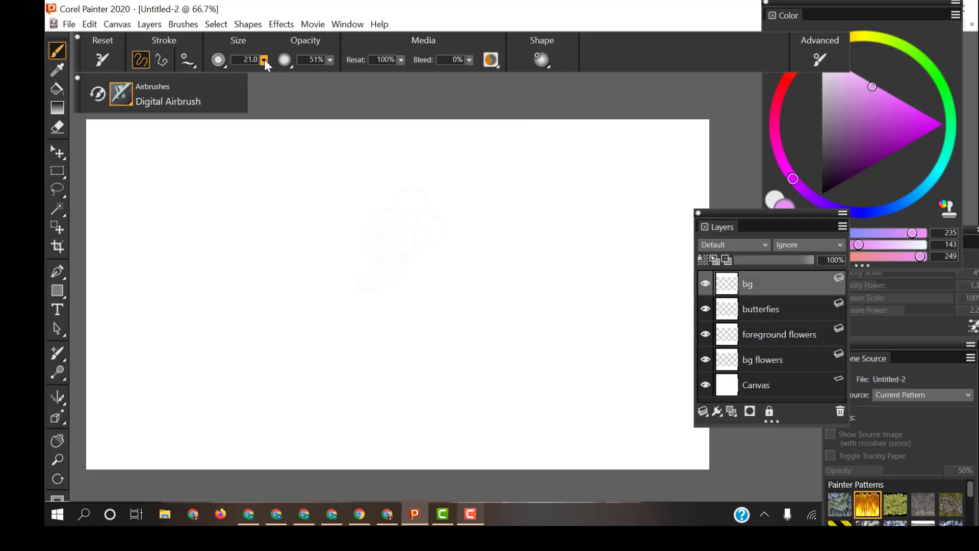
click(911, 199)
click(913, 125)
click(612, 206)
click(454, 265)
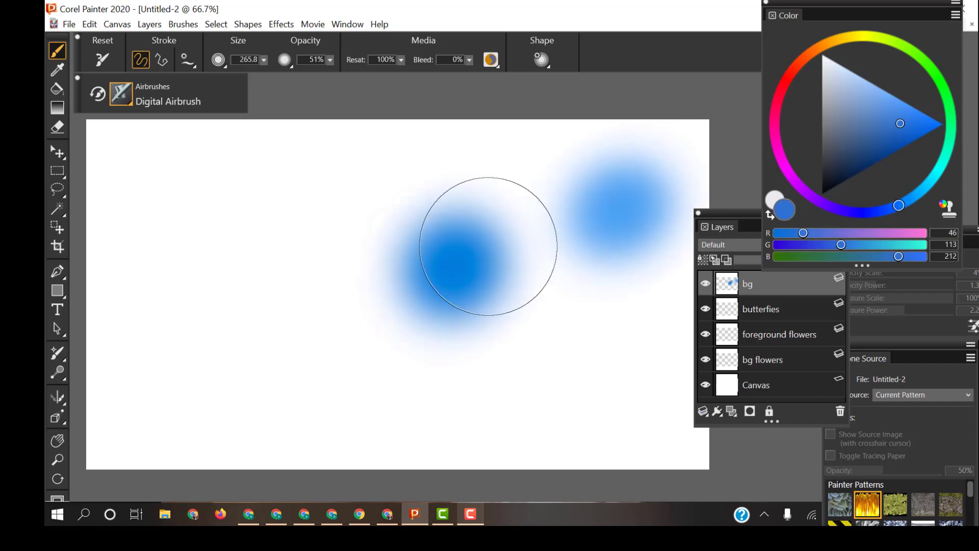
click(839, 209)
click(900, 124)
click(887, 97)
drag(286, 245, 317, 352)
drag(214, 194, 266, 255)
Shift the colour toward violet-blue and airbrush purple along the lower canvas
click(848, 212)
click(566, 346)
click(651, 362)
click(634, 434)
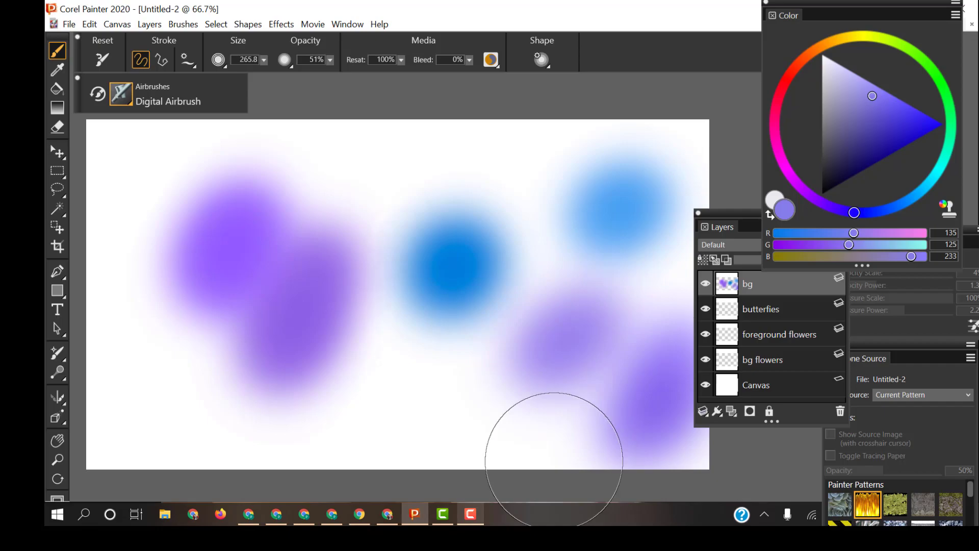
drag(550, 448, 470, 398)
click(861, 212)
click(173, 418)
click(886, 99)
Erase the painted blobs, undoing an unwanted pattern fill along the way
click(57, 127)
mouse_move(168, 183)
mouse_down()
mouse_move(197, 266)
mouse_move(619, 420)
mouse_move(786, 450)
mouse_up()
click(867, 213)
click(873, 92)
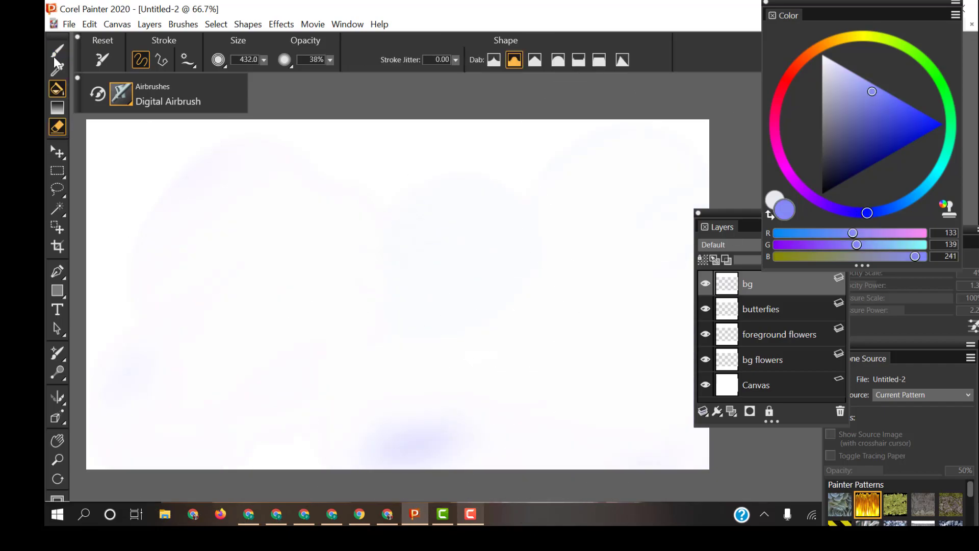
click(57, 88)
click(204, 220)
key(ctrl+z)
key(ctrl+z)
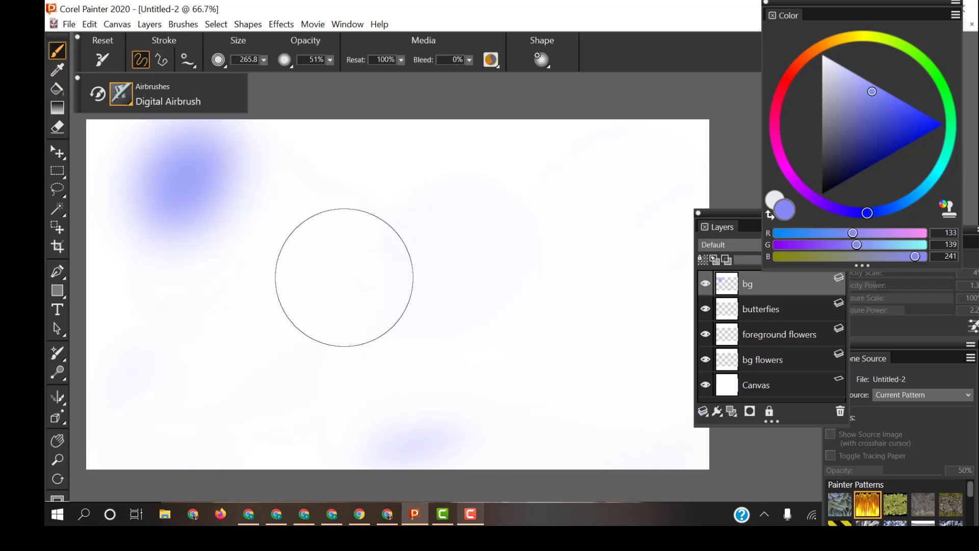
click(57, 127)
drag(169, 184, 197, 245)
Airbrush horizontal blue bands that get paler from the top of the sky to the bottom
key(b)
mouse_move(92, 133)
mouse_down()
mouse_move(650, 118)
mouse_move(113, 194)
mouse_move(739, 164)
mouse_up()
click(863, 88)
drag(531, 255, 289, 263)
click(859, 81)
drag(127, 398, 619, 335)
drag(763, 360, 762, 309)
drag(204, 367, 645, 350)
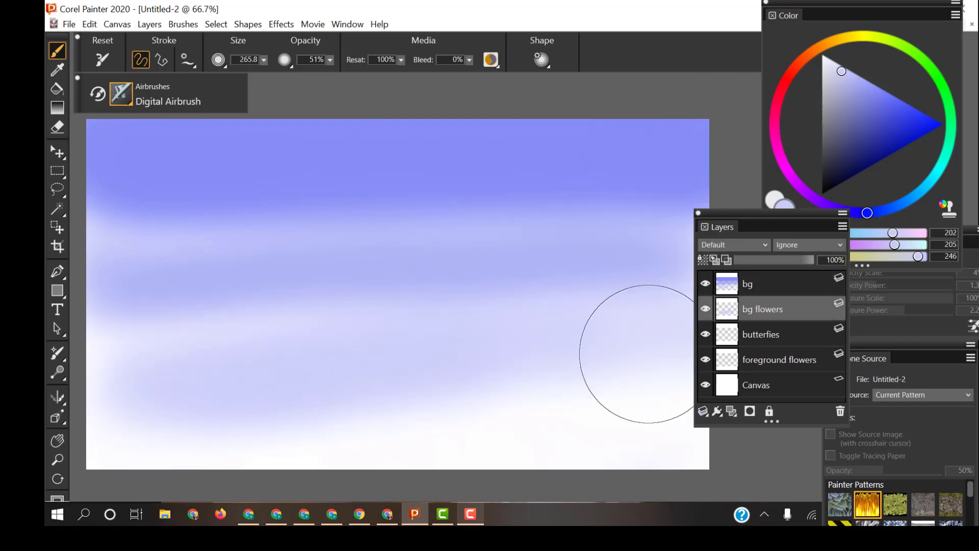
click(830, 64)
Move the bg flowers layer just below the bg layer and select the Diffuse Blur blender
drag(162, 448, 587, 413)
click(185, 98)
click(119, 200)
click(291, 225)
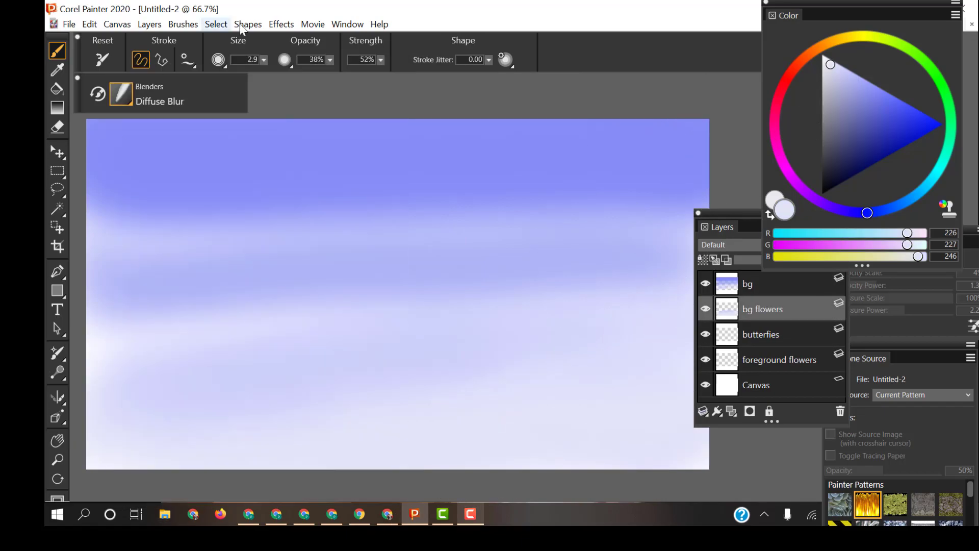
Airbrush yellow-green across the lower canvas with the Digital Airbrush
drag(263, 61, 239, 84)
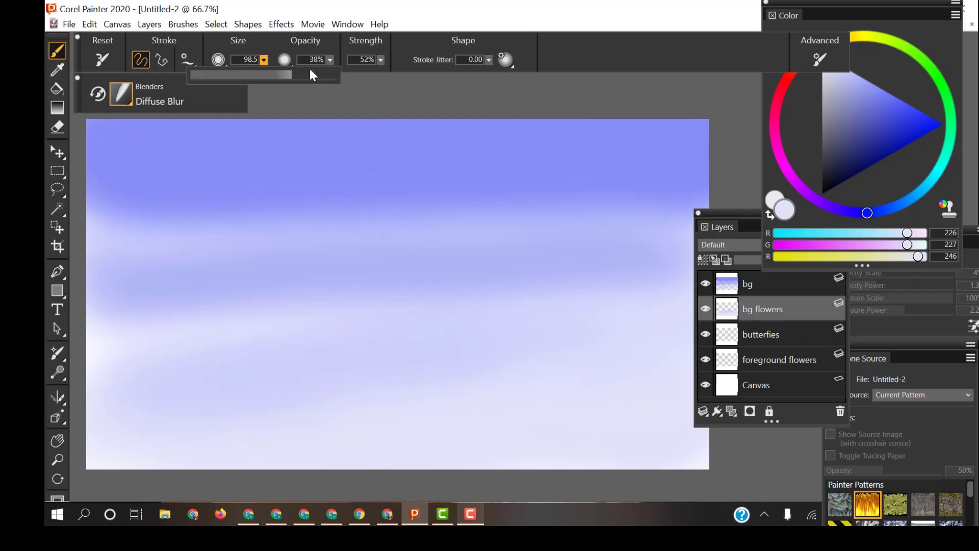
click(878, 38)
click(877, 108)
click(121, 94)
click(306, 280)
mouse_move(128, 433)
mouse_down()
mouse_move(389, 421)
mouse_move(663, 428)
mouse_up()
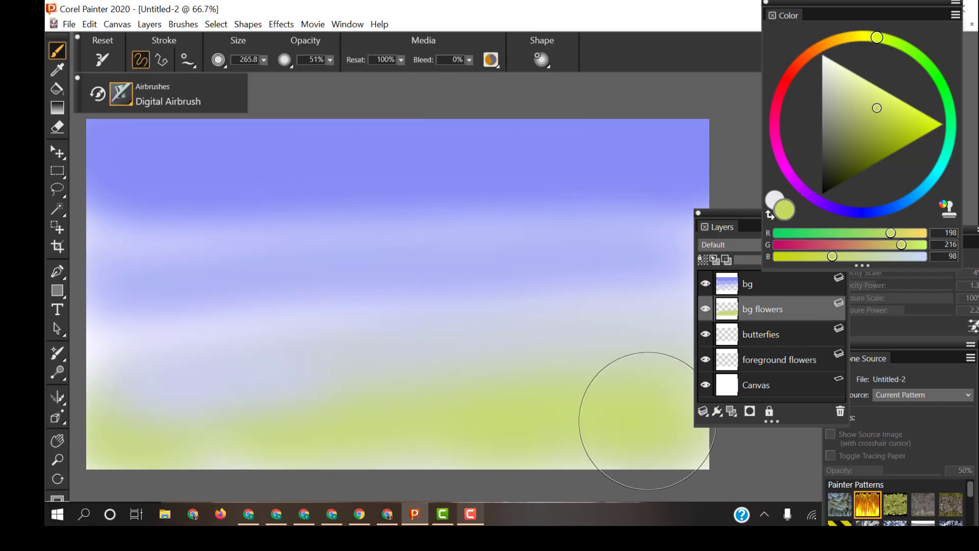
Erase some of the green, then airbrush paler yellow-green along the bottom edge
key(n)
drag(142, 383, 321, 388)
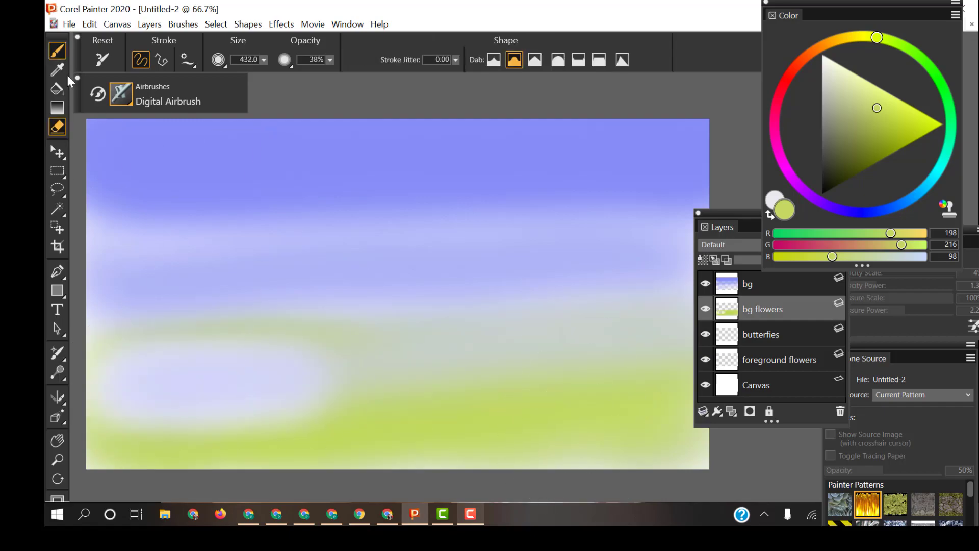
mouse_move(230, 414)
mouse_down()
mouse_move(108, 387)
mouse_move(120, 441)
mouse_move(553, 323)
mouse_move(681, 367)
mouse_up()
click(861, 92)
key(b)
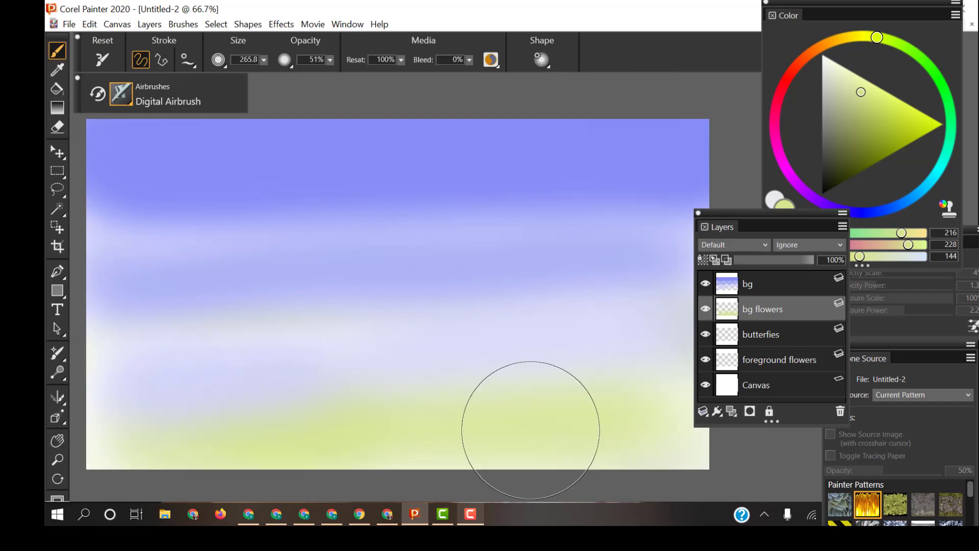
drag(133, 444, 663, 449)
Erase the green along the bottom of the canvas
click(121, 94)
click(163, 270)
click(306, 345)
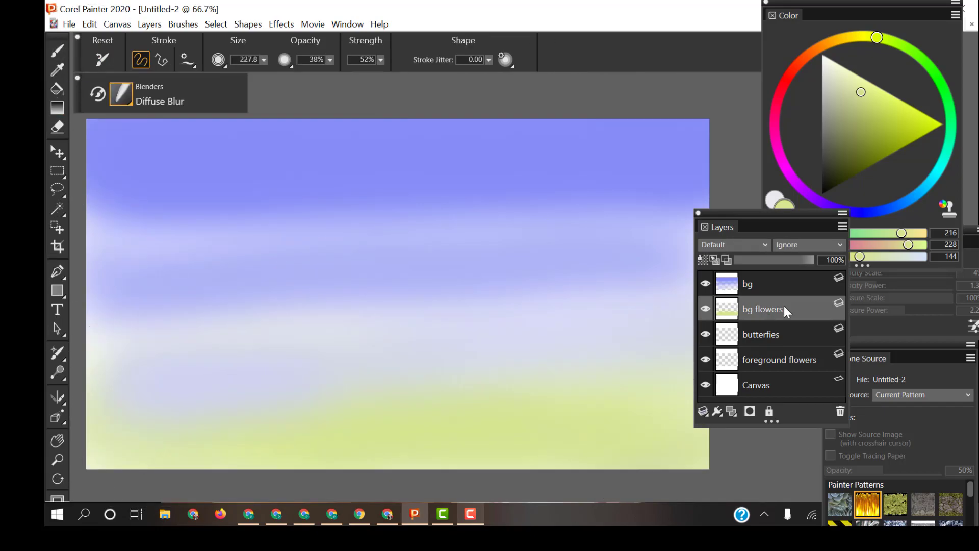
click(57, 127)
drag(102, 408, 688, 398)
drag(689, 433, 186, 422)
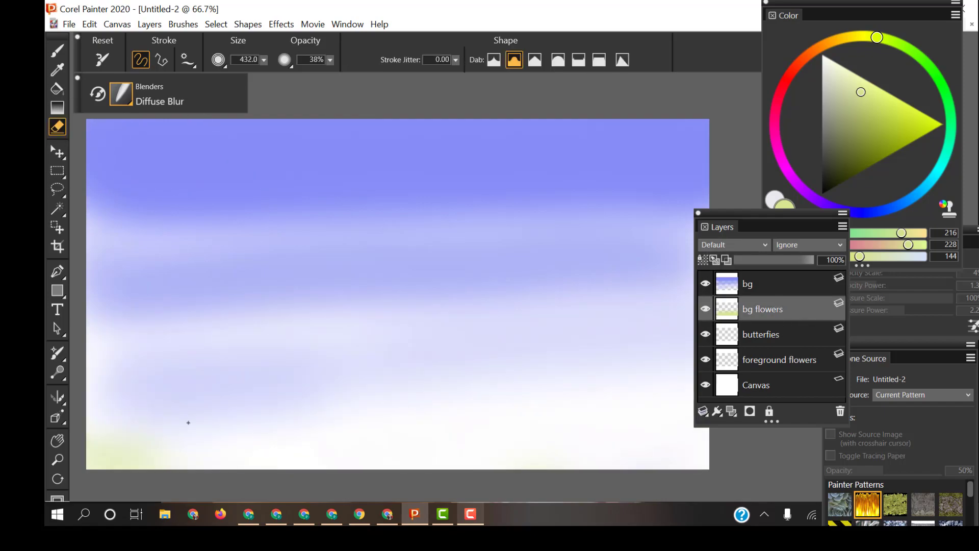
Select the bg layer and airbrush yellow-green along the lower canvas, sampling pale yellow-white
double_click(748, 284)
click(440, 127)
key(b)
click(778, 207)
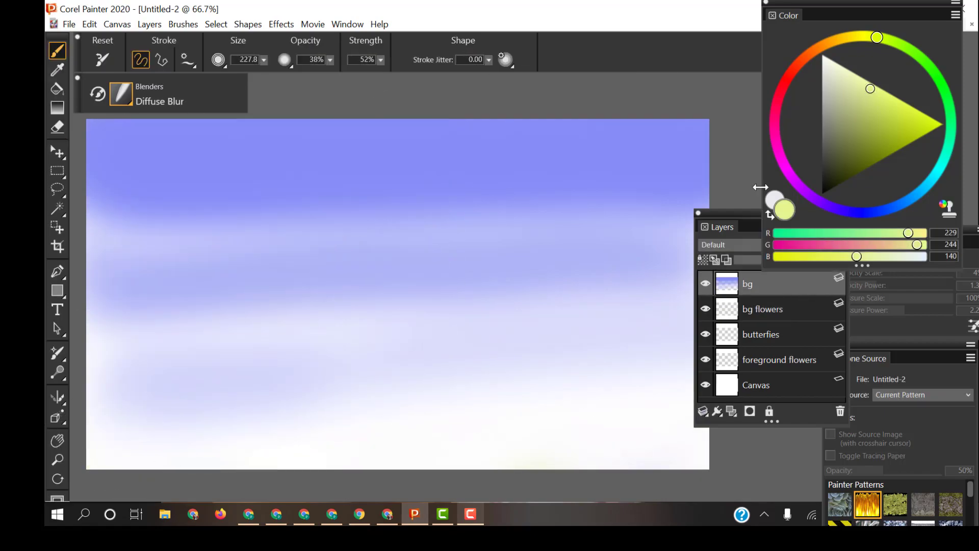
click(121, 93)
click(219, 138)
mouse_move(663, 434)
mouse_down()
mouse_move(109, 405)
mouse_move(645, 394)
mouse_move(123, 351)
mouse_up()
alt+click(123, 350)
Blend the bands into a smooth gradient with Diffuse Blur and move bg down above Canvas
click(121, 93)
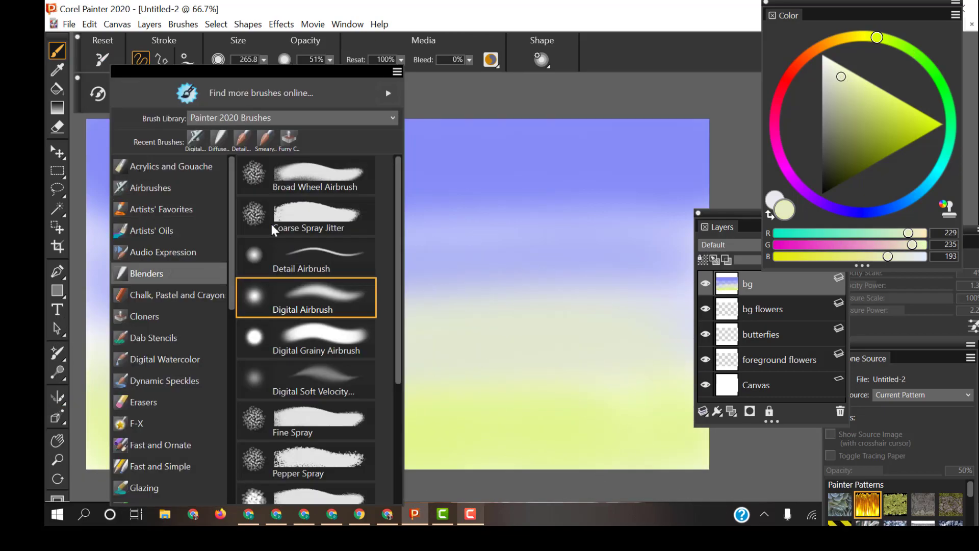
click(168, 214)
click(306, 245)
mouse_move(102, 452)
mouse_down()
mouse_move(553, 372)
mouse_move(108, 183)
mouse_up()
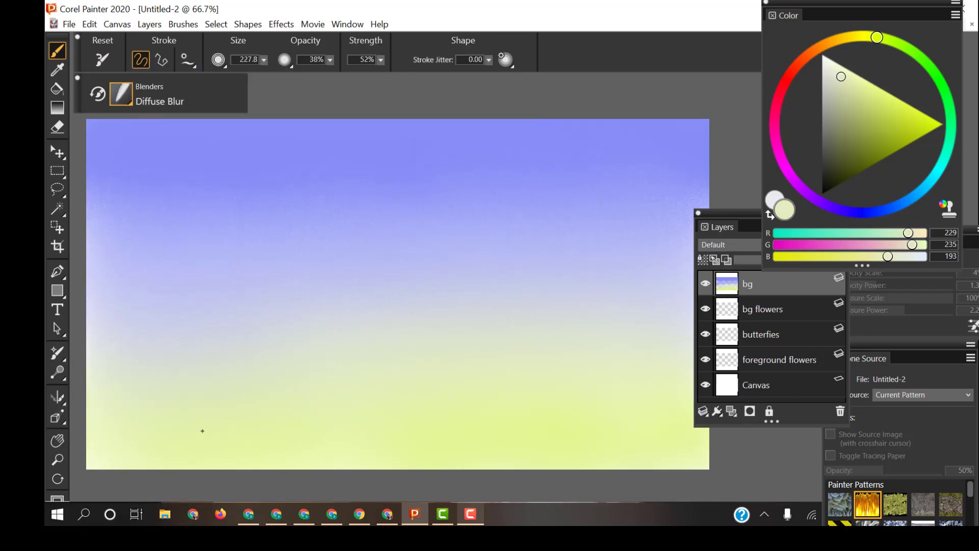
drag(748, 284, 734, 362)
click(765, 286)
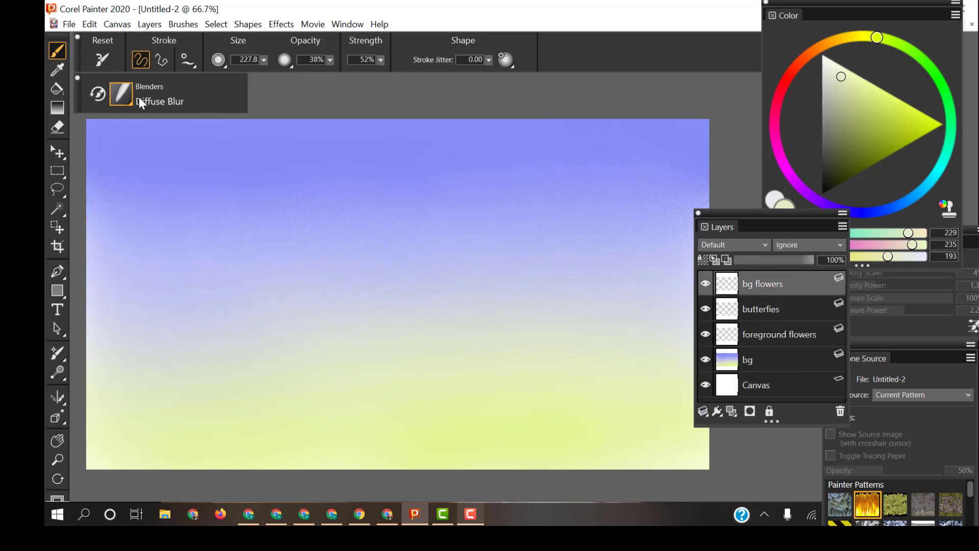
Set up the Detail Airbrush at double size with a medium green colour
click(123, 89)
click(295, 284)
drag(291, 206, 291, 245)
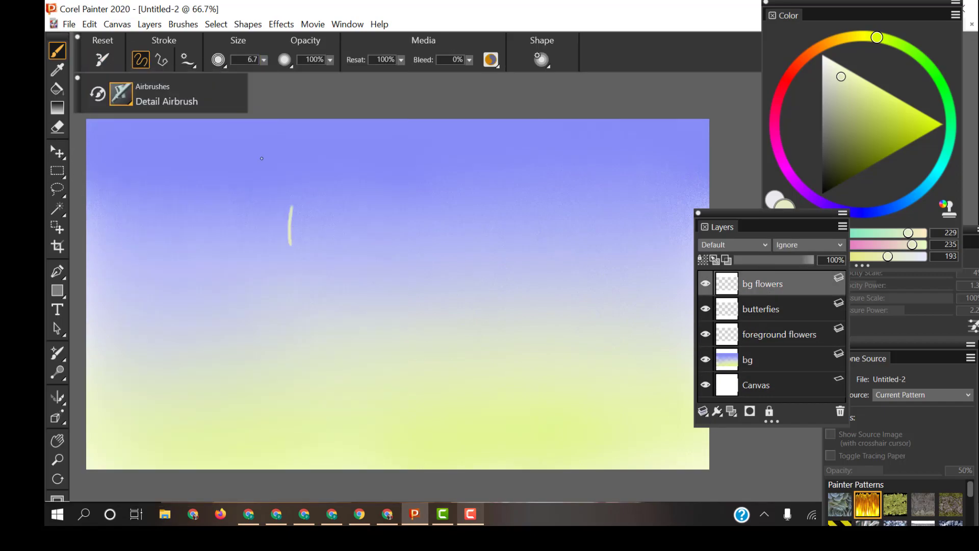
key(ctrl+z)
click(264, 60)
click(271, 77)
click(940, 80)
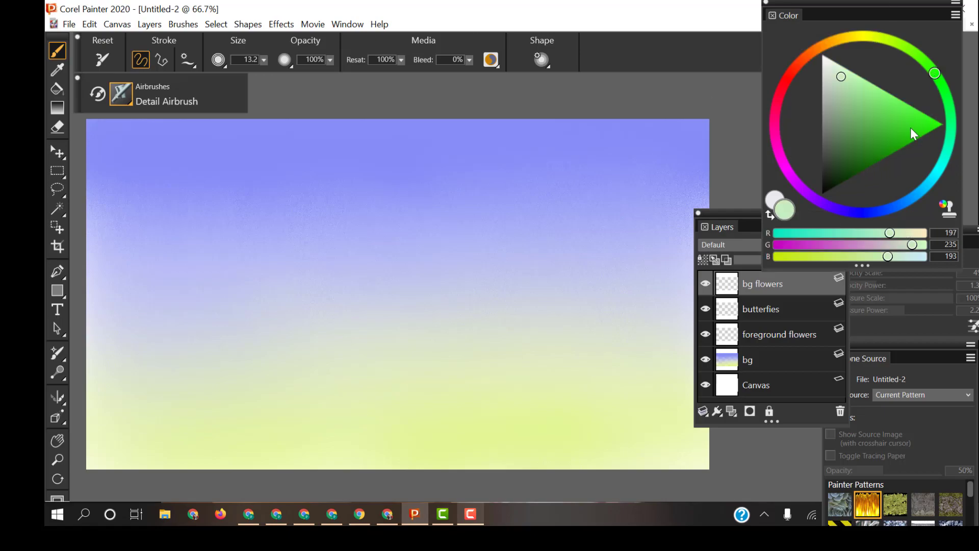
drag(913, 130, 883, 125)
Set the opacity to 32% and paint trial green stems along the bottom
drag(110, 467, 101, 375)
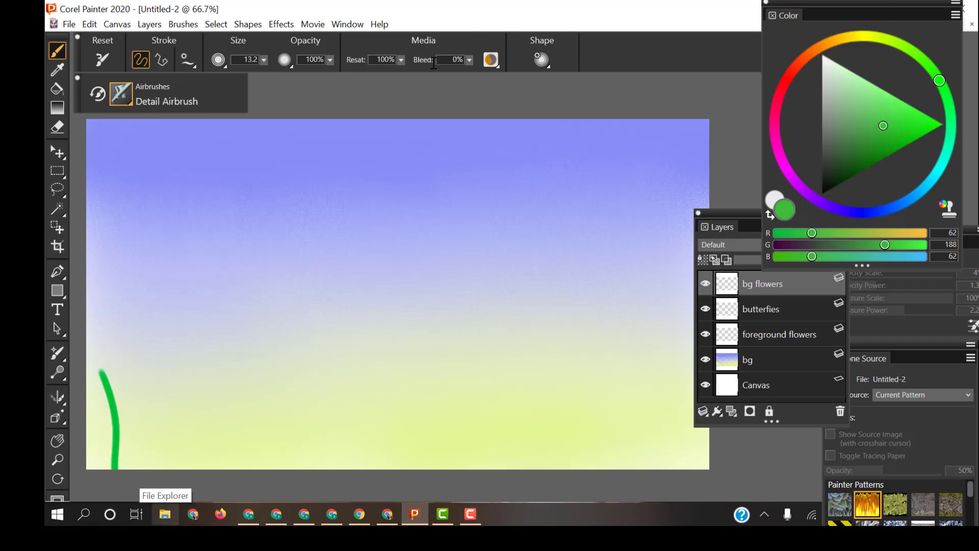
key(ctrl+z)
drag(253, 467, 250, 402)
key(4)
key(2)
drag(382, 466, 383, 379)
key(3)
key(2)
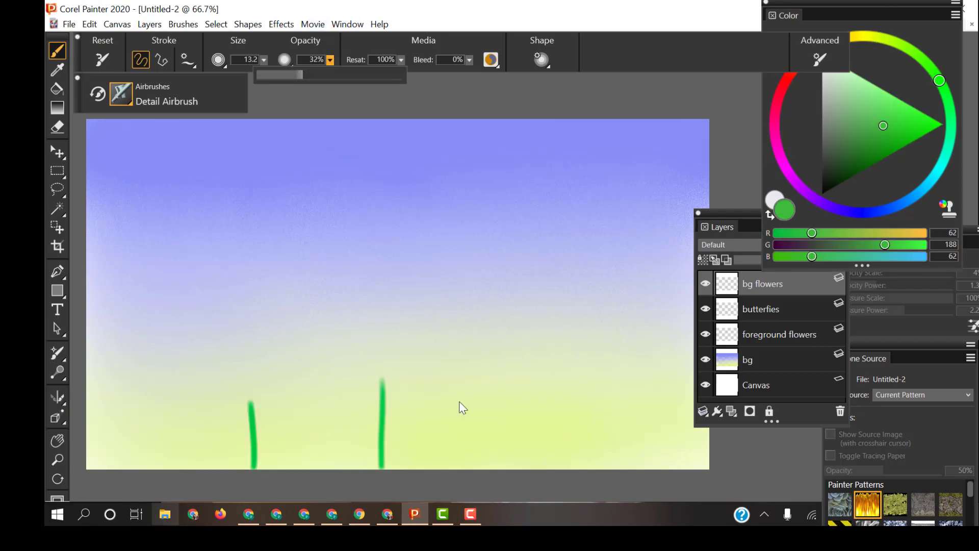
drag(483, 462, 479, 385)
drag(527, 467, 518, 380)
click(877, 109)
drag(560, 467, 557, 404)
Erase the trial stems and repaint a stem on the left
key(e)
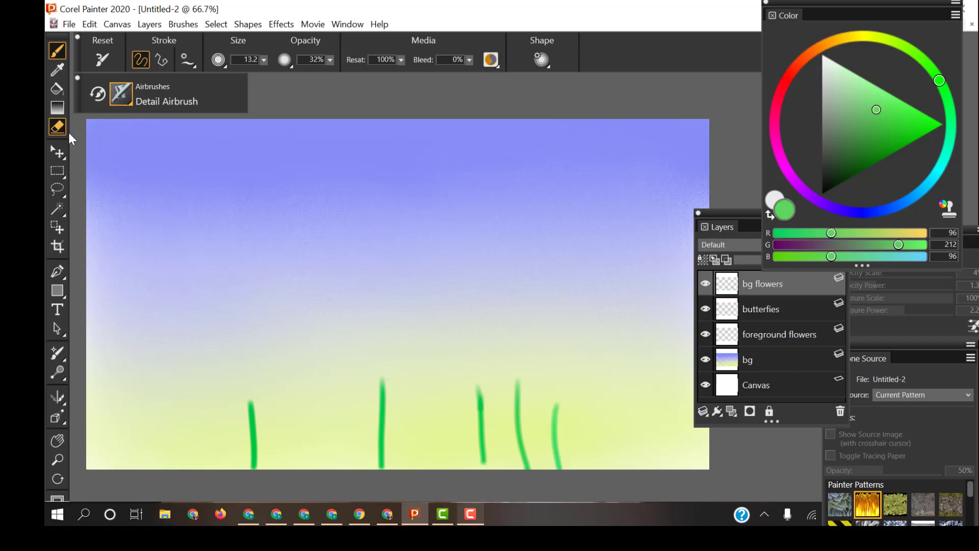
mouse_move(253, 434)
mouse_down()
mouse_move(525, 434)
mouse_move(253, 454)
mouse_up()
key(b)
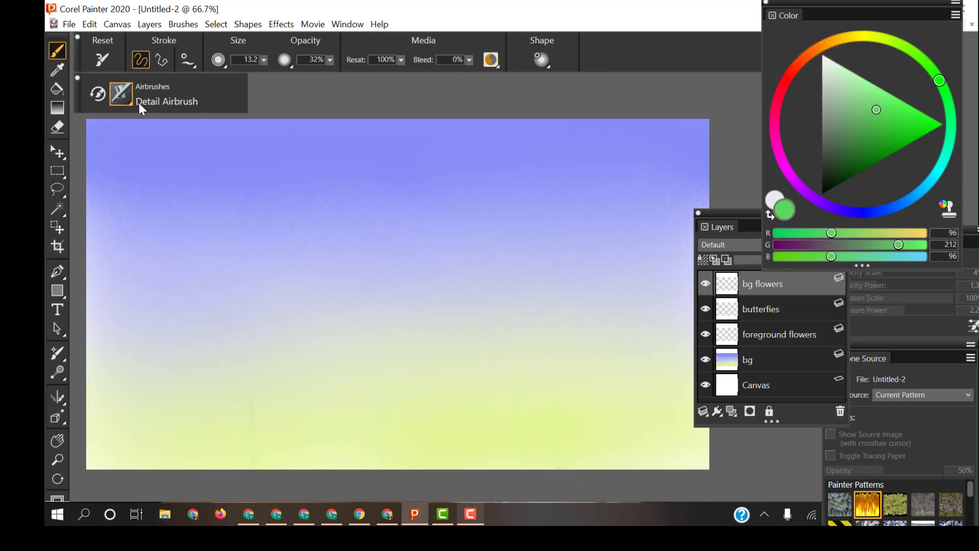
drag(109, 390, 120, 467)
mouse_move(386, 464)
mouse_down()
mouse_move(399, 300)
mouse_move(356, 322)
mouse_up()
key(ctrl+z)
Paint four more thin grass stems rising from the bottom across the centre
drag(535, 380, 553, 467)
drag(622, 391, 626, 467)
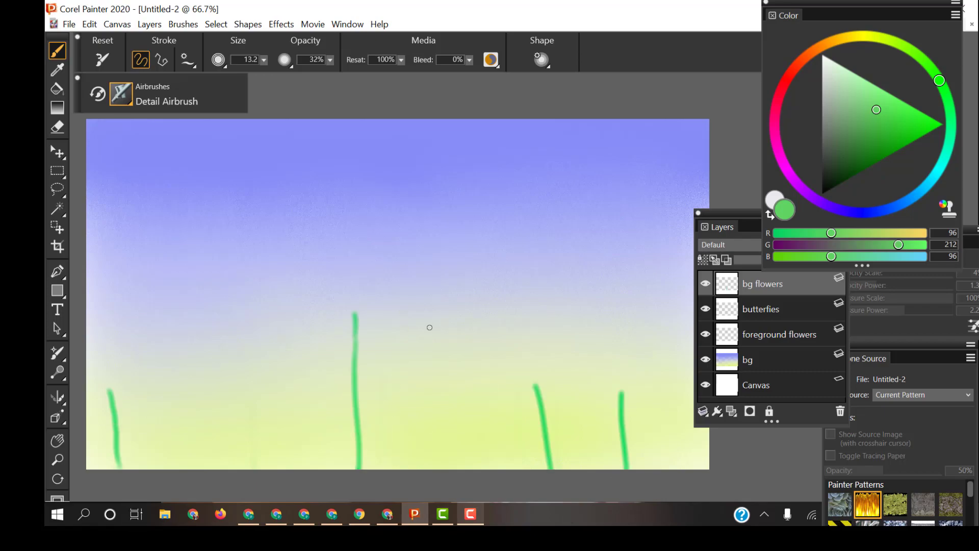
drag(437, 337, 451, 466)
drag(255, 365, 262, 467)
click(121, 94)
click(858, 37)
click(903, 117)
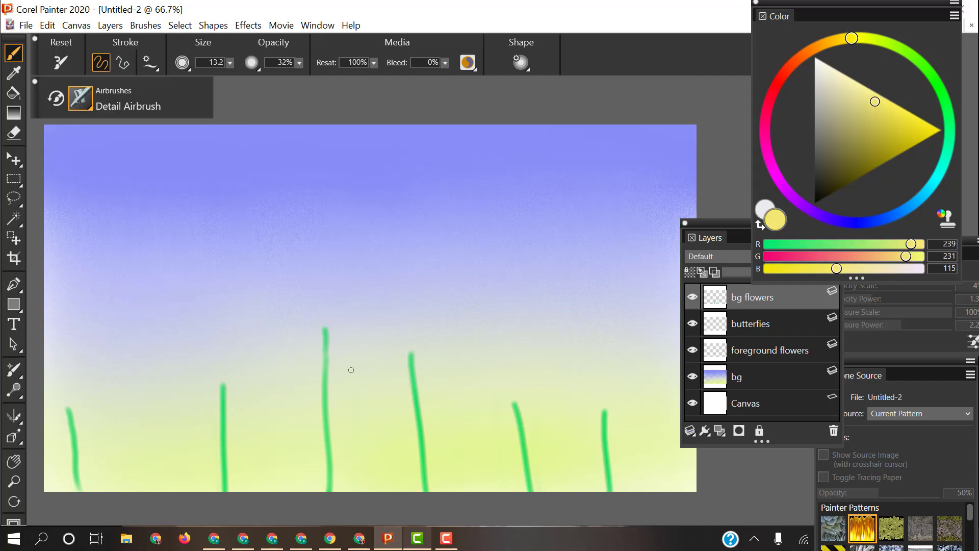
Paint a green bud atop the middle stem with a yellow tip and white highlight
key(ctrl+z)
click(948, 109)
click(883, 145)
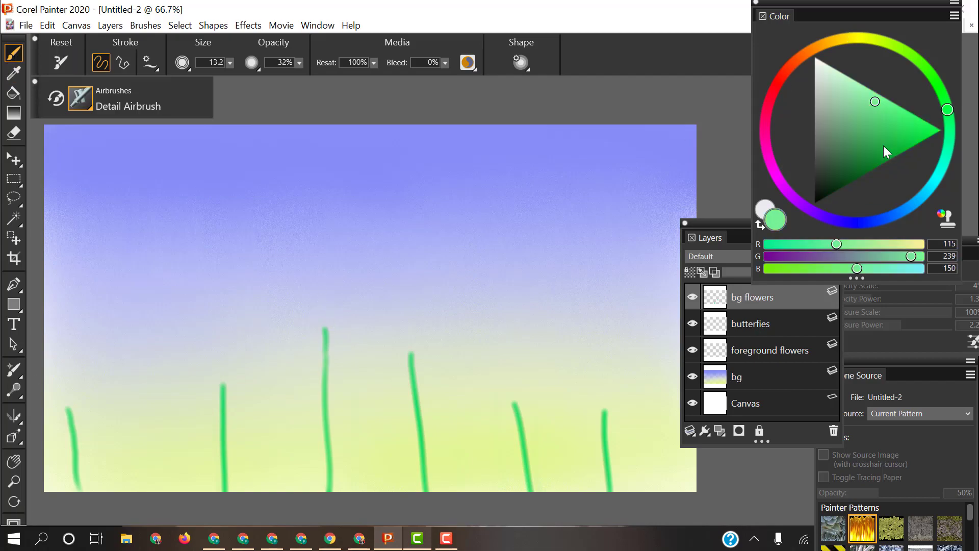
mouse_move(316, 305)
mouse_down()
mouse_move(331, 314)
mouse_move(326, 334)
mouse_up()
click(319, 297)
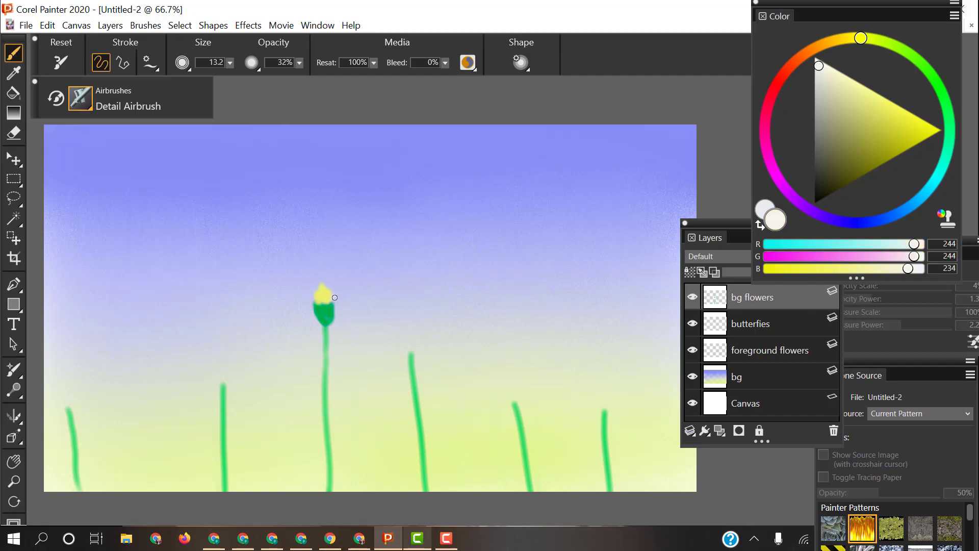
click(331, 296)
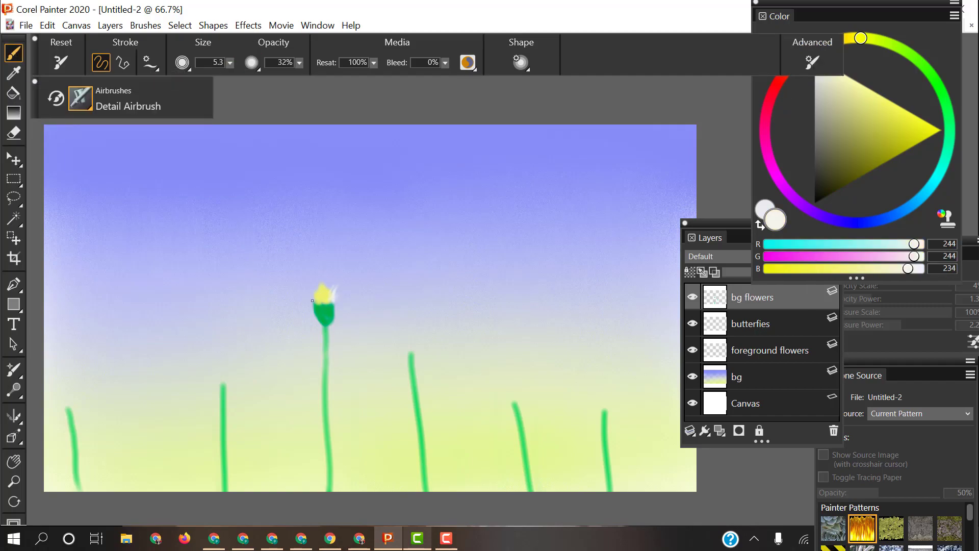
Add a small leaf and fill the right flower head, then hide the bg sky layer
alt+click(327, 314)
drag(217, 373, 227, 365)
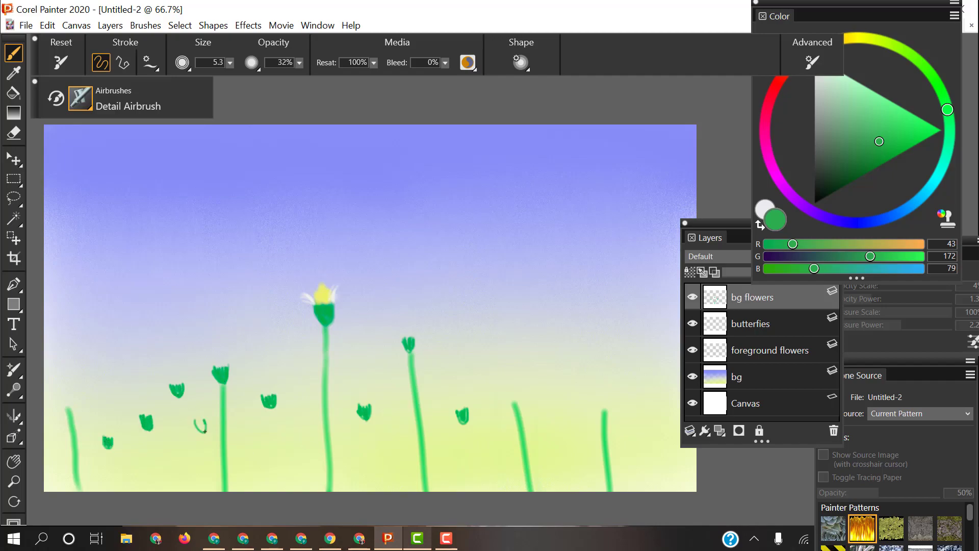
drag(599, 391, 607, 398)
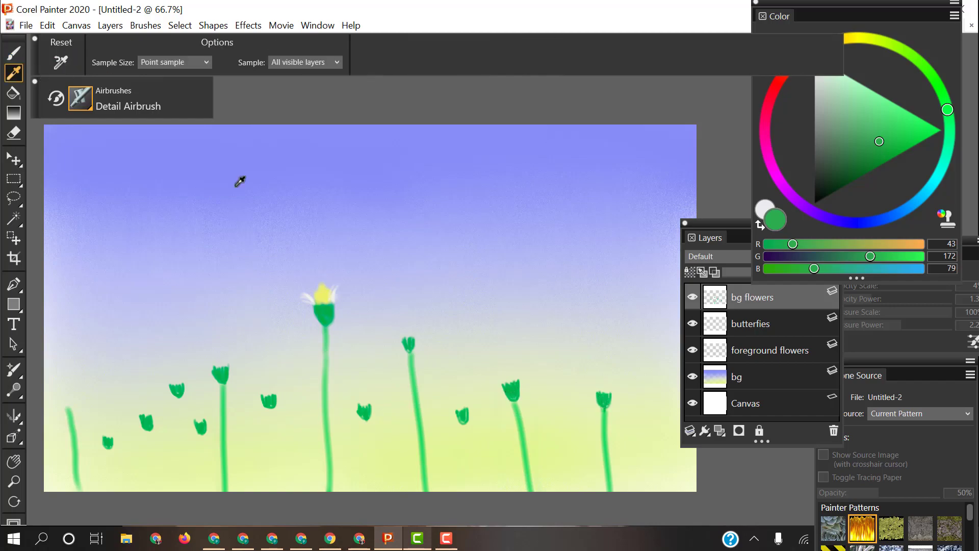
alt+click(323, 295)
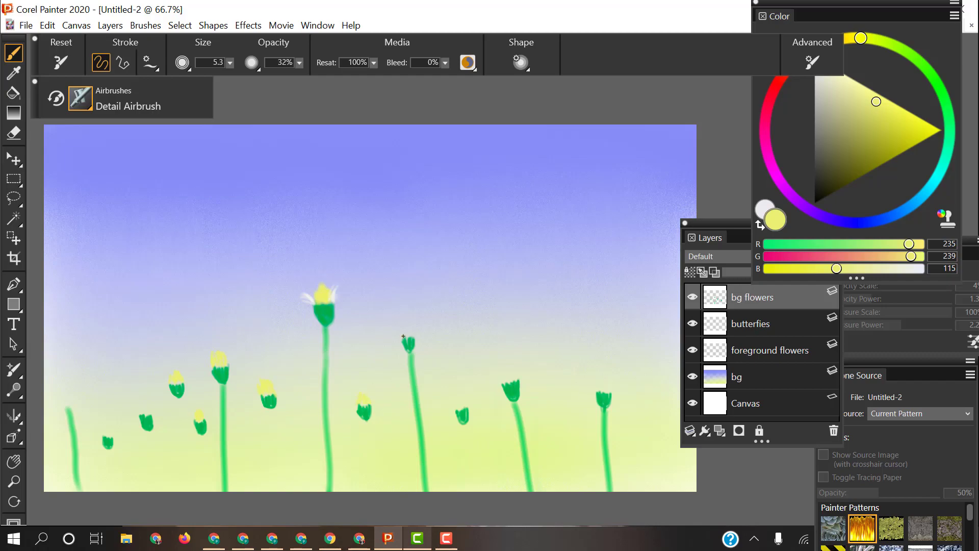
click(692, 377)
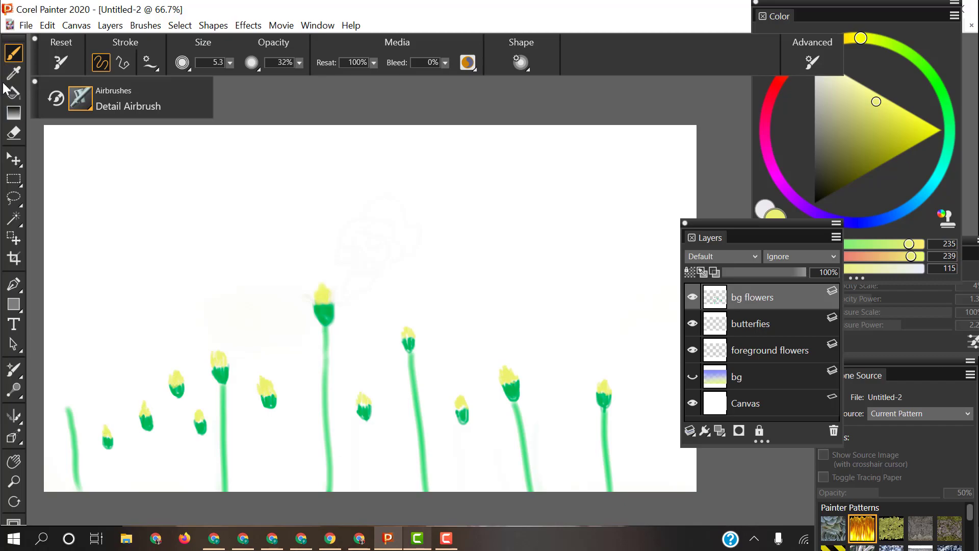
Fill the leftmost flower's head and paint pale green stems under two floating buds
alt+click(68, 407)
drag(63, 403, 71, 395)
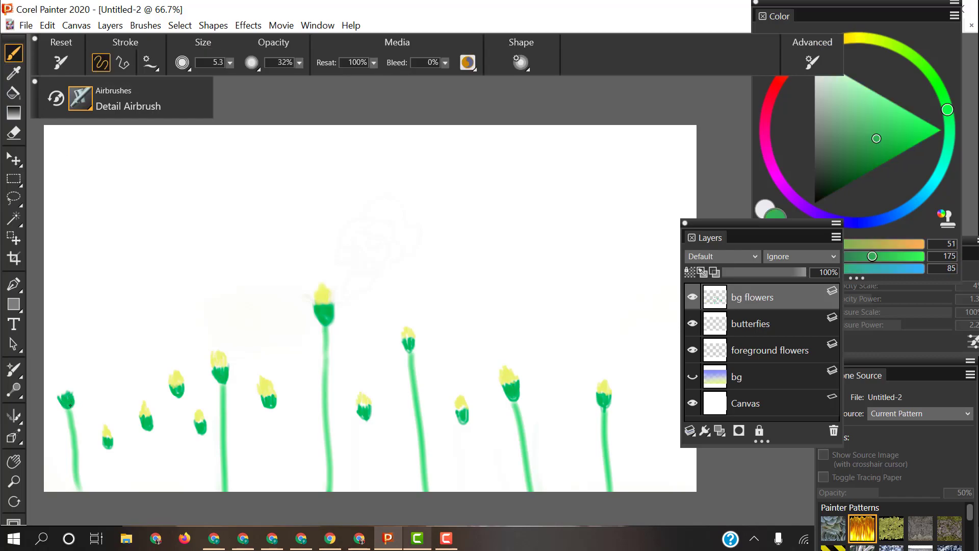
alt+click(65, 388)
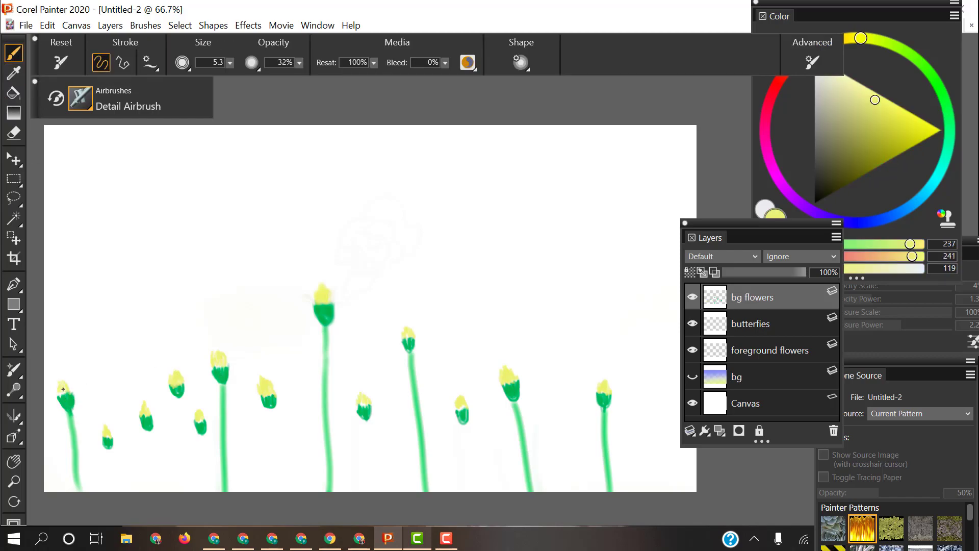
alt+click(107, 448)
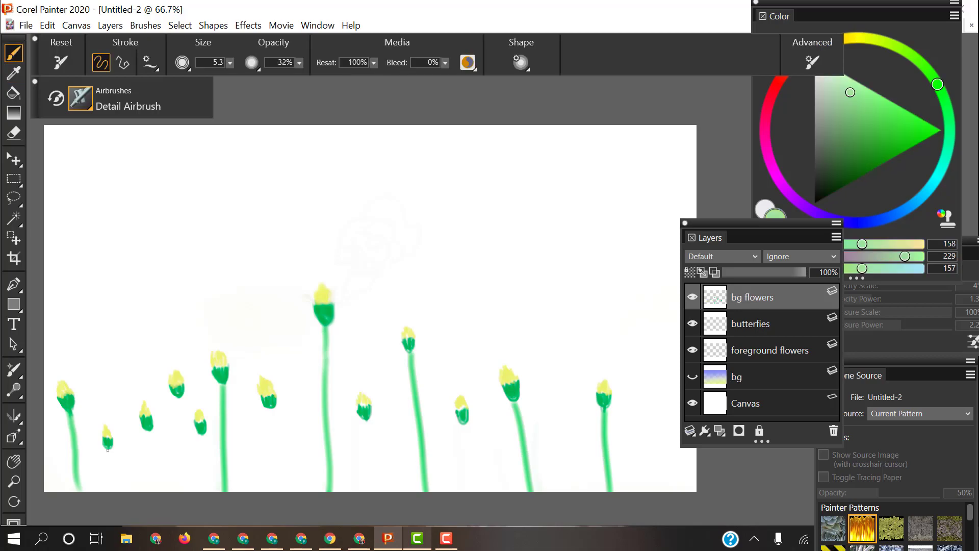
mouse_move(110, 469)
mouse_down()
mouse_move(108, 446)
mouse_move(153, 489)
mouse_up()
Paint thicker stems under the remaining floating buds and a new stem near the right edge
key(bracketright)
key(bracketright)
key(bracketright)
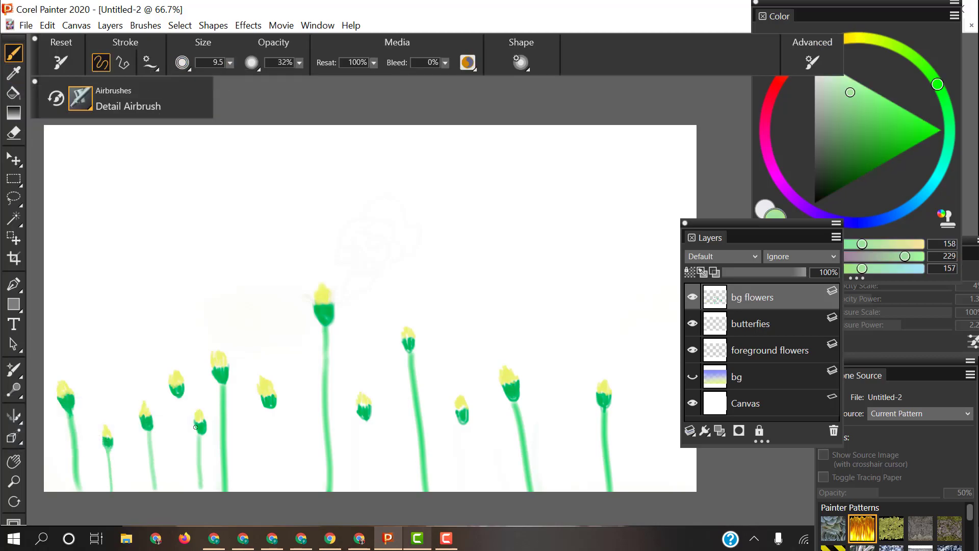
drag(271, 408, 288, 491)
drag(365, 421, 374, 491)
key(ctrl+z)
key(ctrl+z)
drag(462, 419, 472, 491)
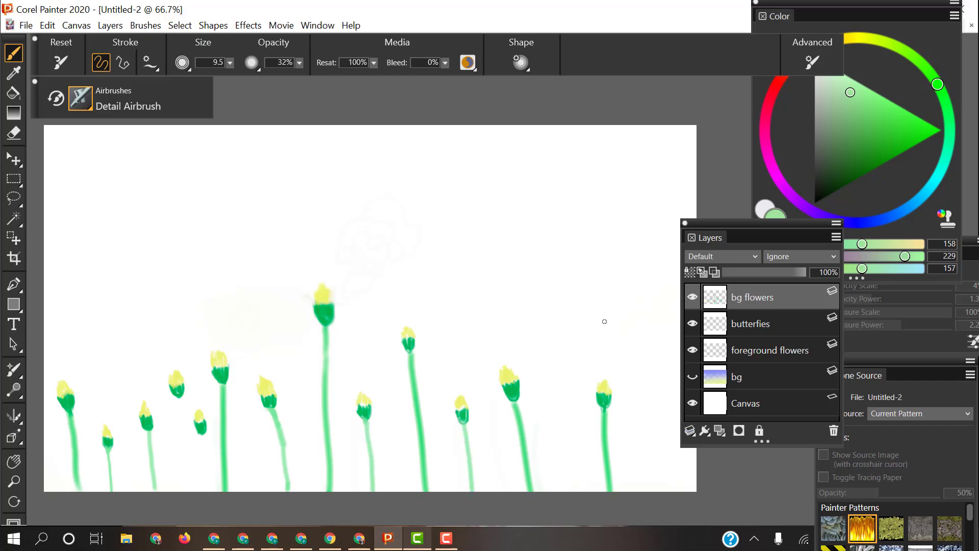
drag(662, 479, 651, 395)
alt+click(625, 401)
Show the bg sky layer again and sample near-white and pale yellow for bud touches
alt+click(323, 294)
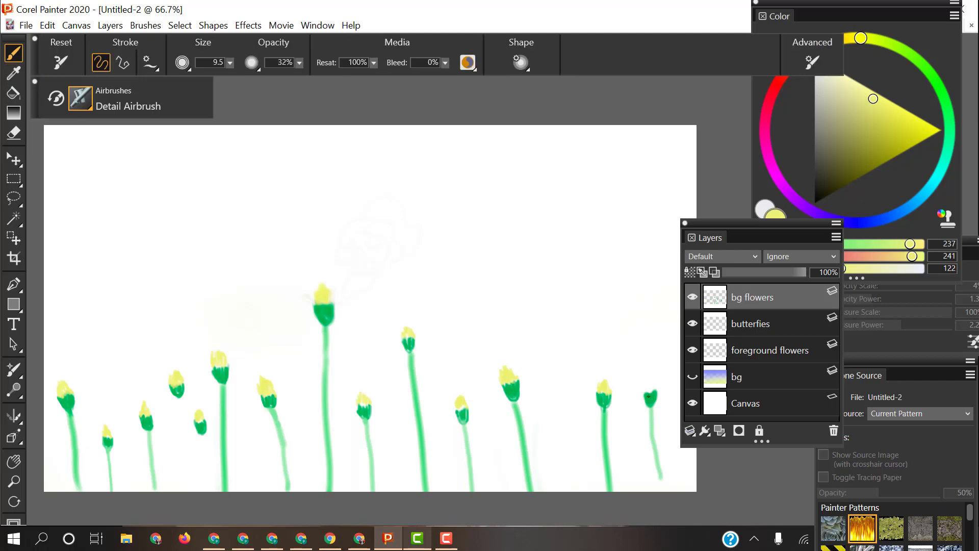
alt+click(304, 324)
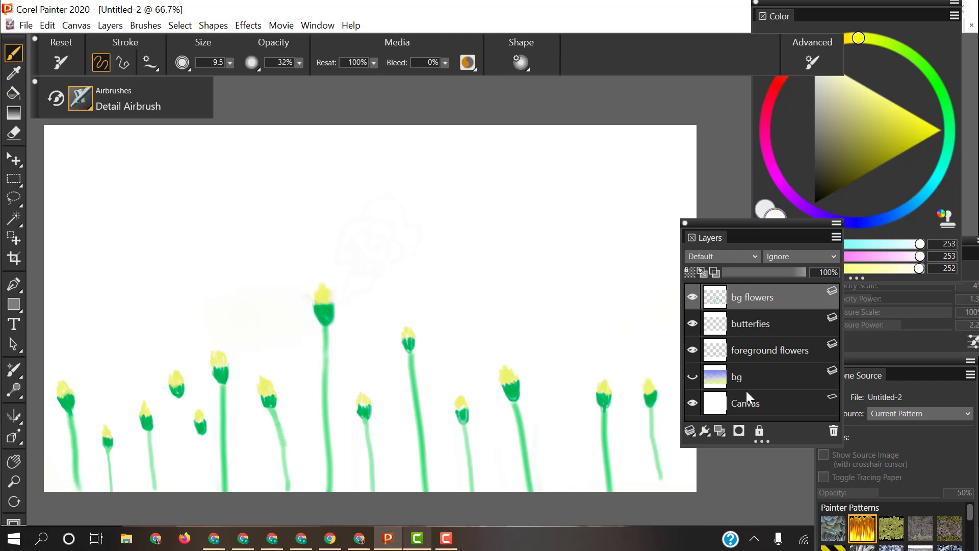
click(693, 376)
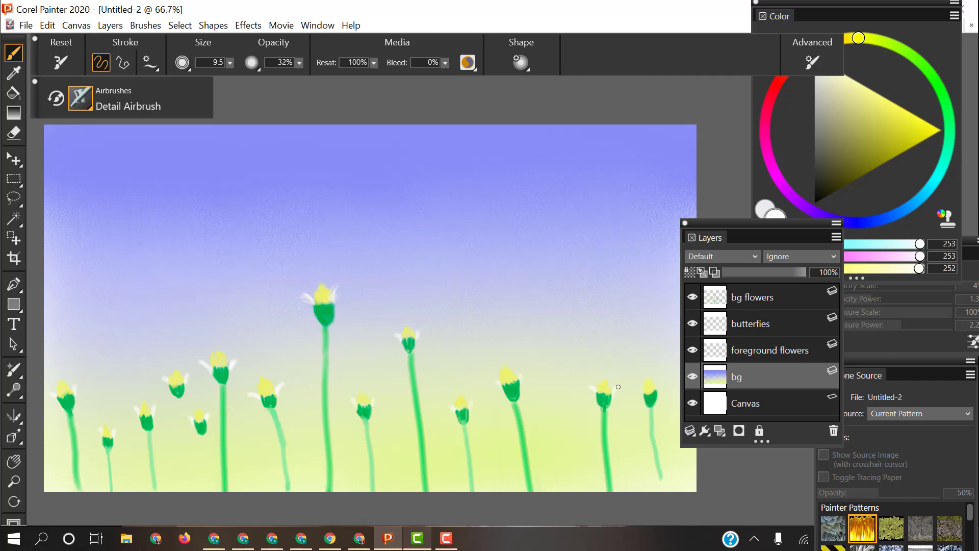
alt+click(609, 439)
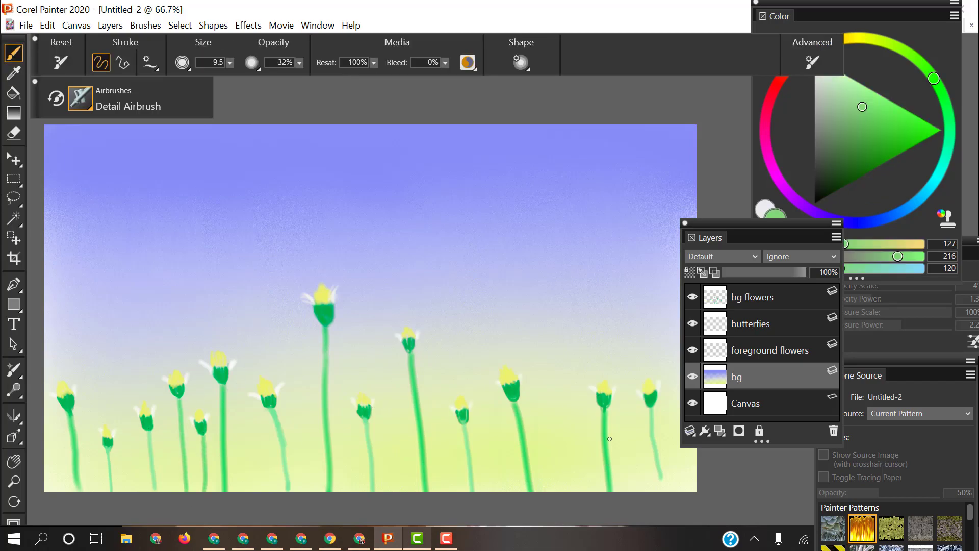
click(818, 60)
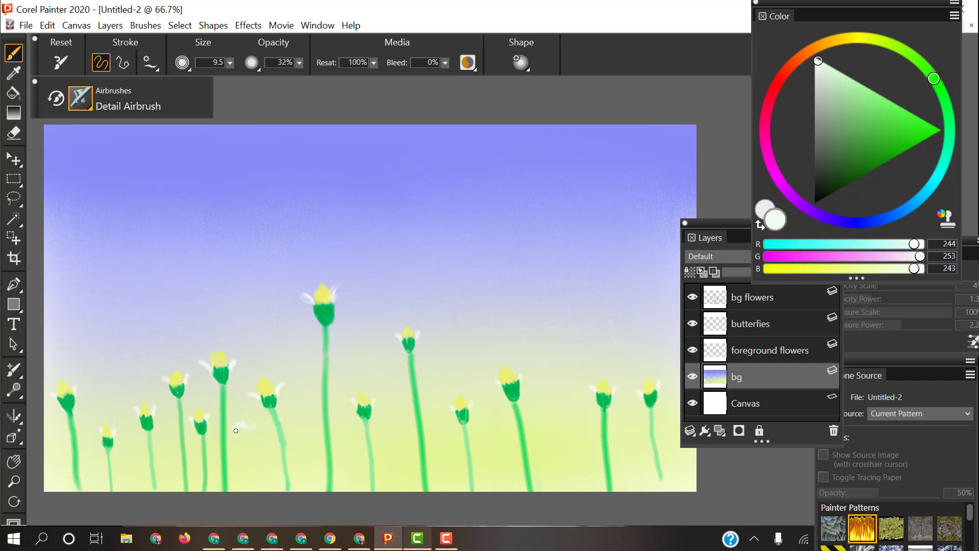
alt+click(321, 294)
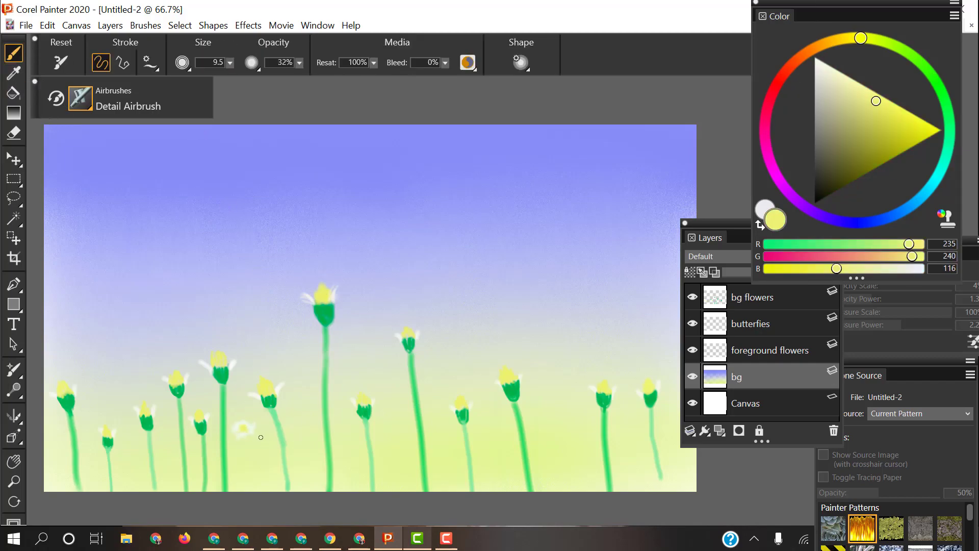
Alternate between near-white for the daisy petals and yellow for their centres
click(815, 61)
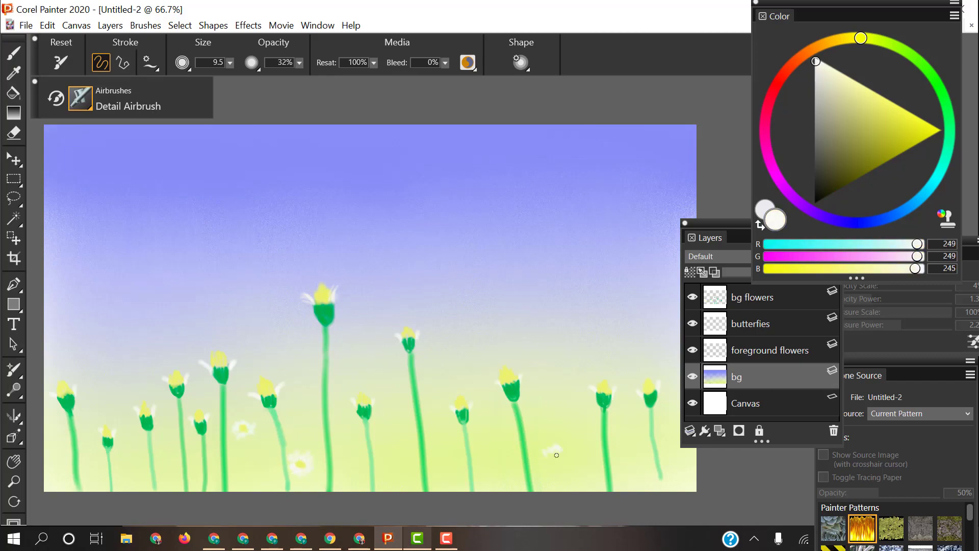
drag(835, 90, 877, 114)
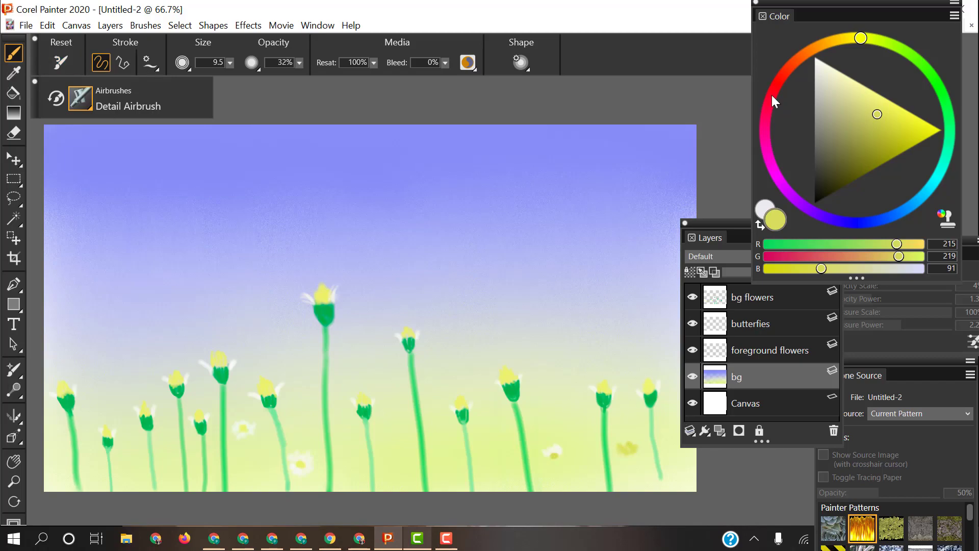
click(818, 61)
alt+click(623, 451)
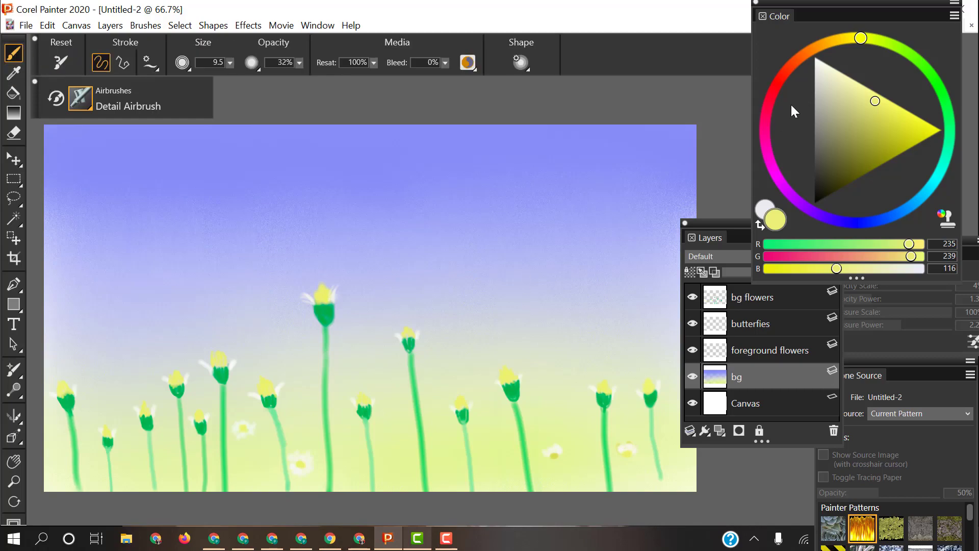
Choose a darker green and make the foreground flowers layer active
click(941, 91)
click(865, 154)
click(773, 360)
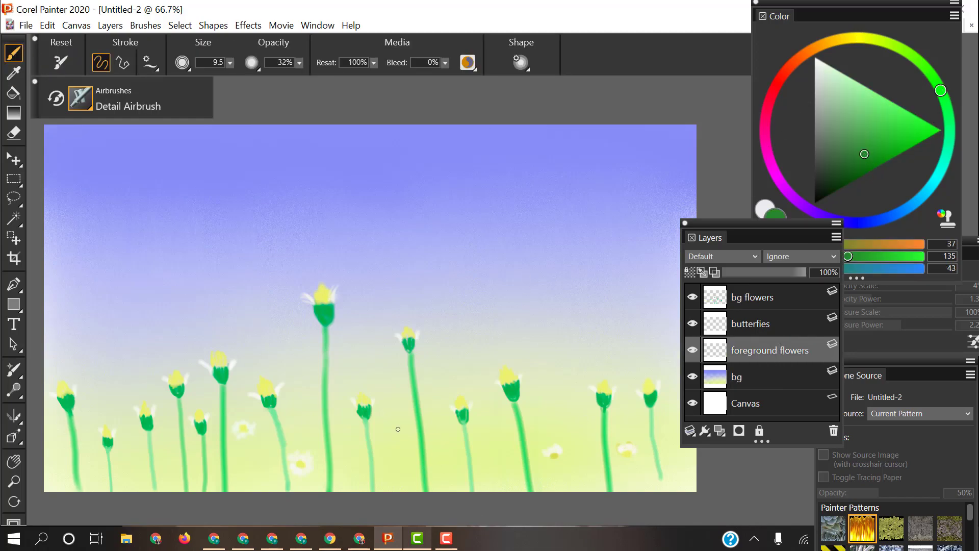
Set a smaller, more opaque brush and sample pale yellow, deepened to a richer shade
click(60, 62)
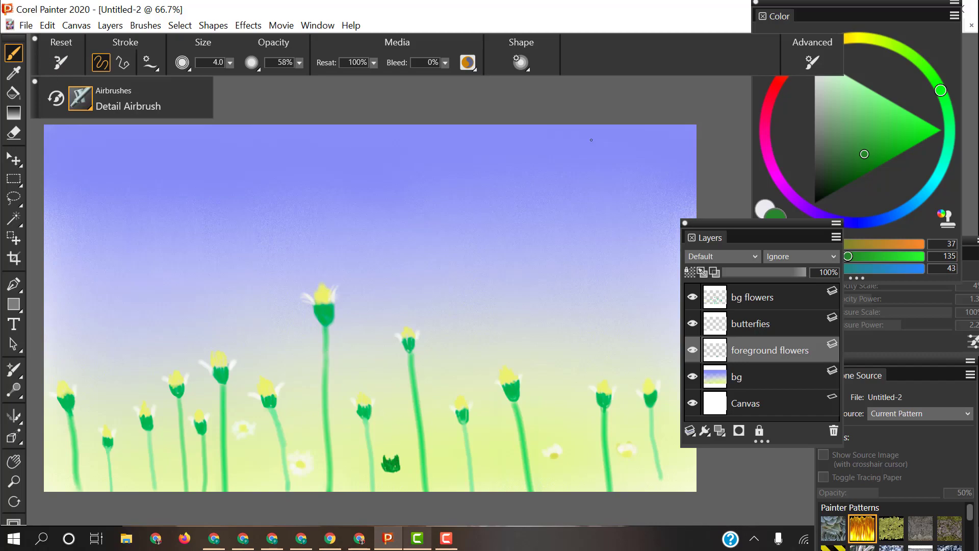
alt+click(323, 289)
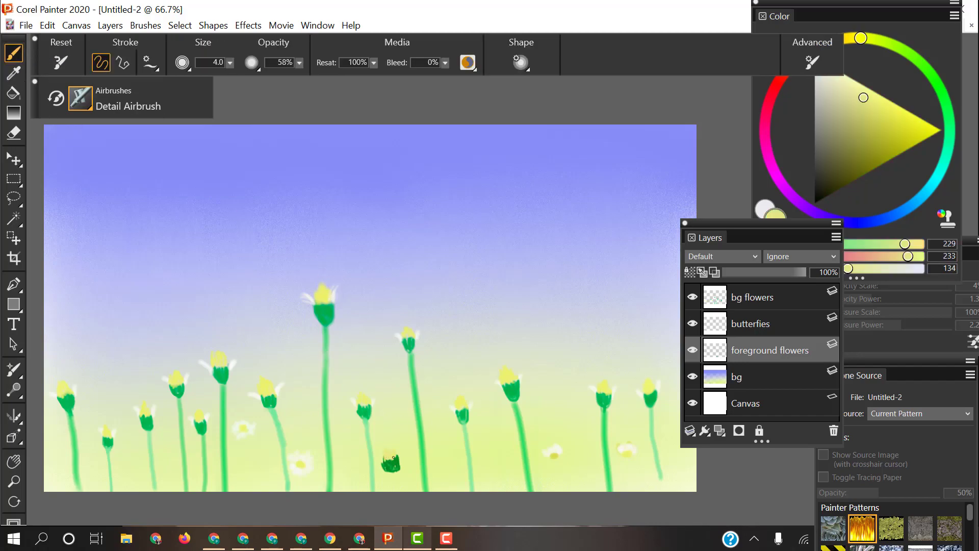
click(891, 119)
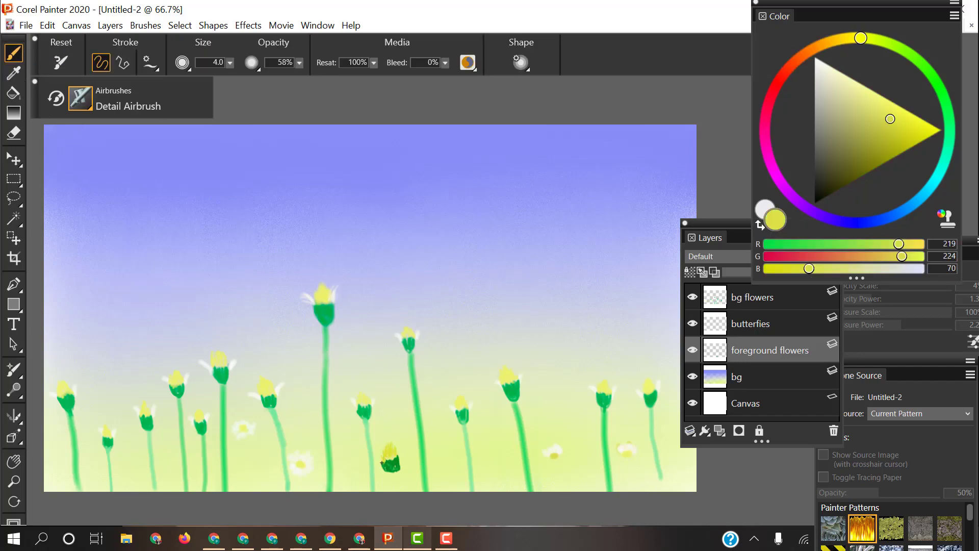
Partly erase the small green blob, hide the sky background, and sample a muted green
key(n)
drag(387, 457, 393, 464)
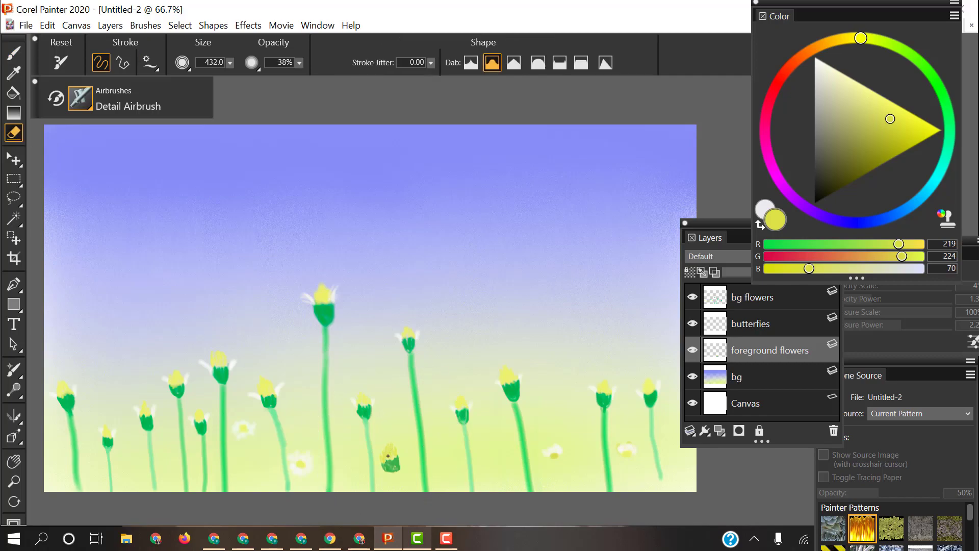
click(693, 376)
key(b)
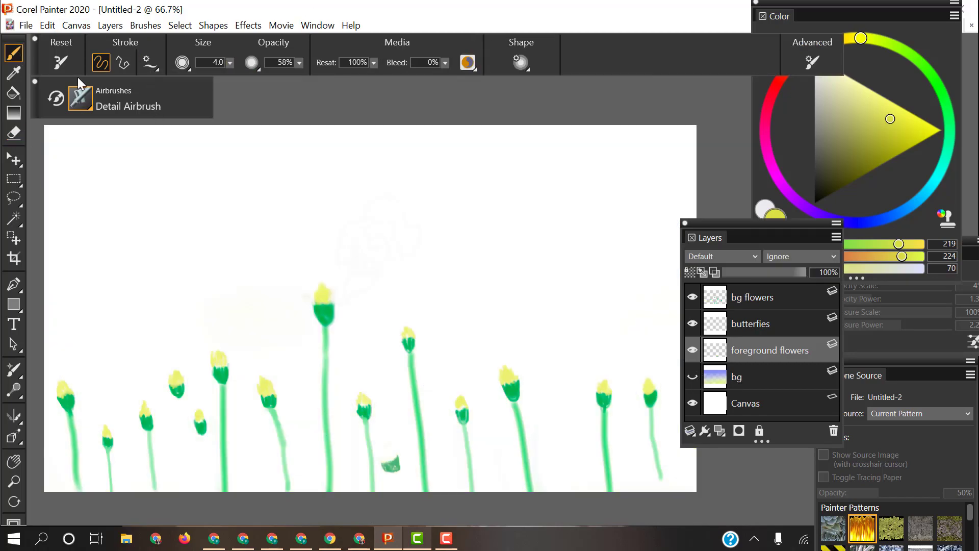
alt+click(391, 464)
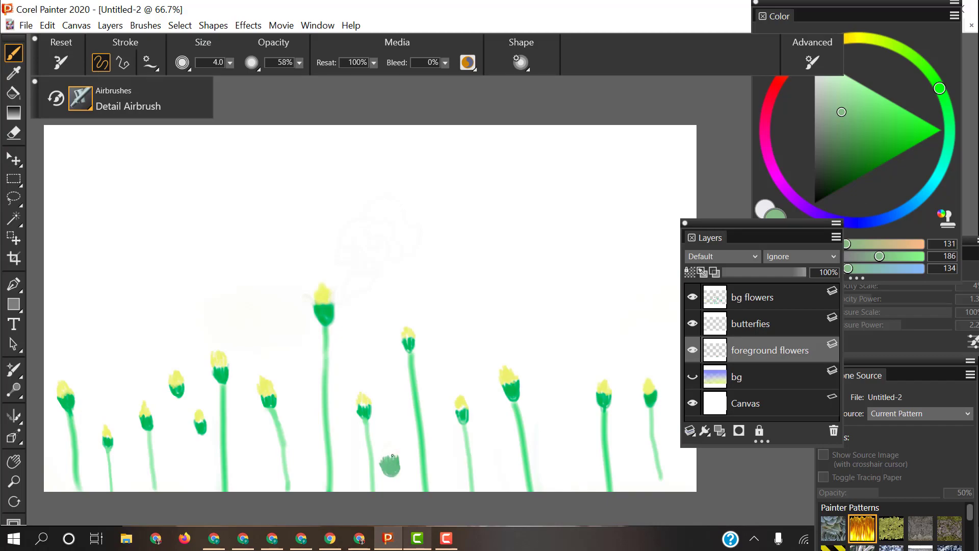
Test green dabs near the top while increasing brush size, bleed and opacity
drag(445, 63, 428, 76)
drag(230, 62, 239, 82)
click(337, 199)
mouse_move(343, 195)
mouse_down()
mouse_move(351, 204)
mouse_move(399, 190)
mouse_up()
drag(299, 63, 362, 78)
drag(439, 194, 462, 185)
drag(445, 62, 443, 78)
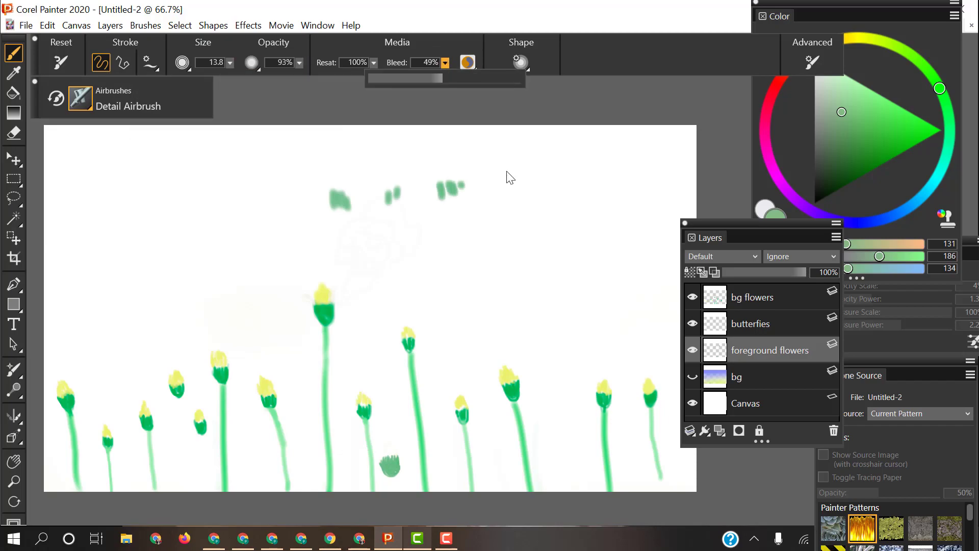
click(524, 178)
Switch to a smeary round oil brush and test it with a couple of dabs
click(80, 98)
scroll(130, 306, down, 5)
click(97, 376)
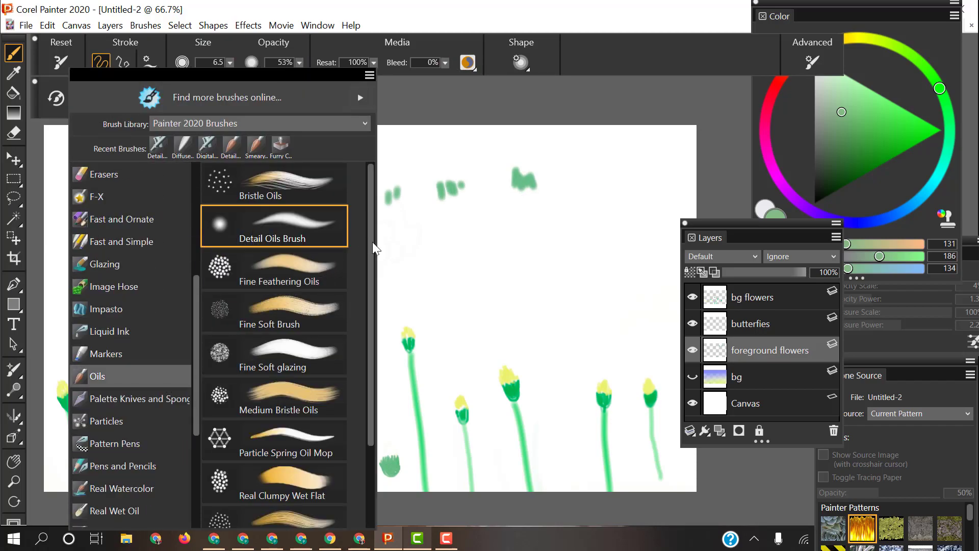
scroll(371, 250, down, 3)
click(273, 406)
click(450, 278)
click(364, 256)
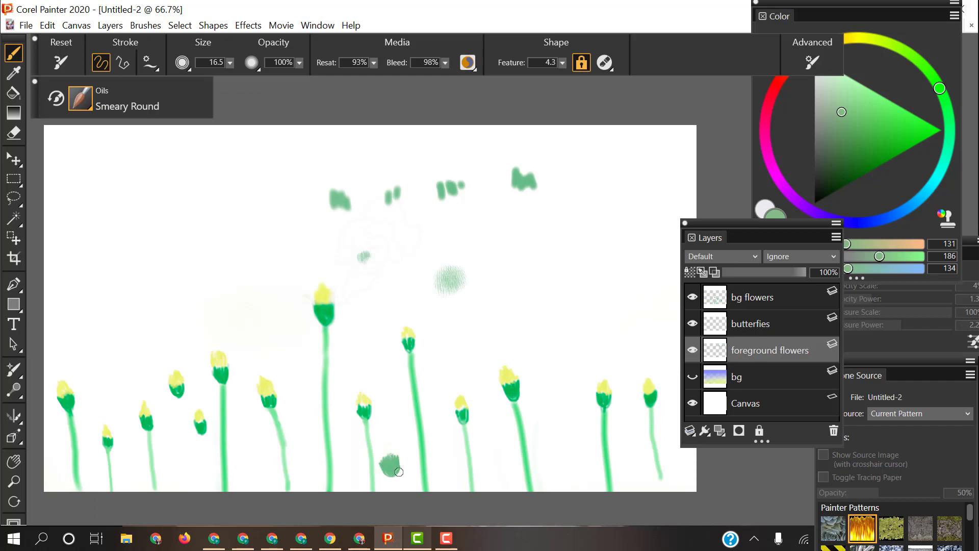
Paint a golden-yellow top on the bottom bud
click(849, 38)
drag(863, 72, 891, 112)
drag(382, 453, 395, 447)
right_click(394, 452)
key(Escape)
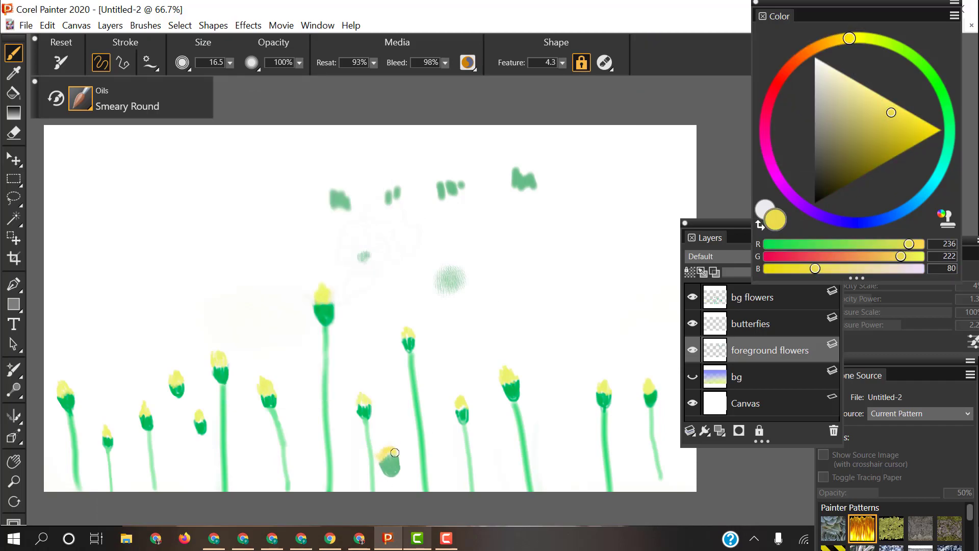
Sample pale yellow and green from the canvas and paint a dark green stroke below a flower
alt+click(81, 137)
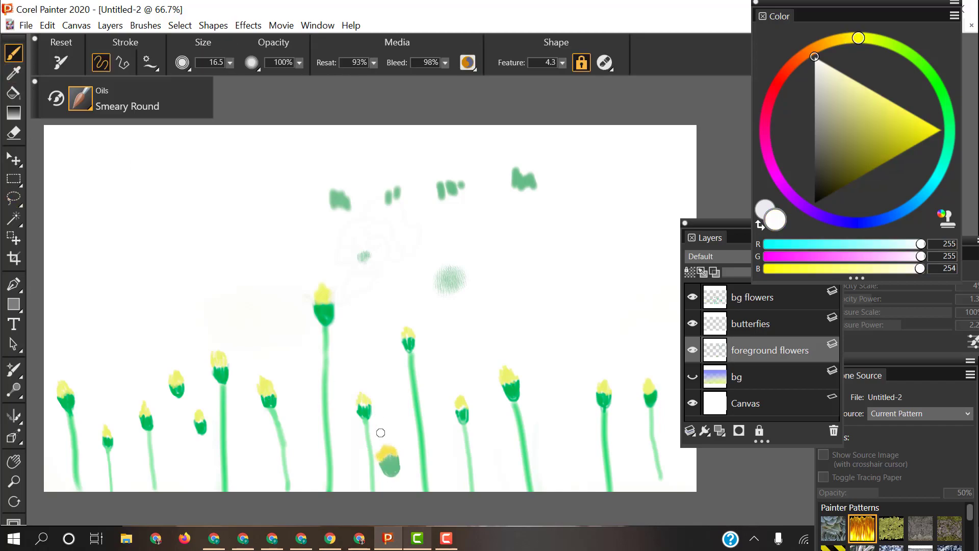
alt+click(418, 449)
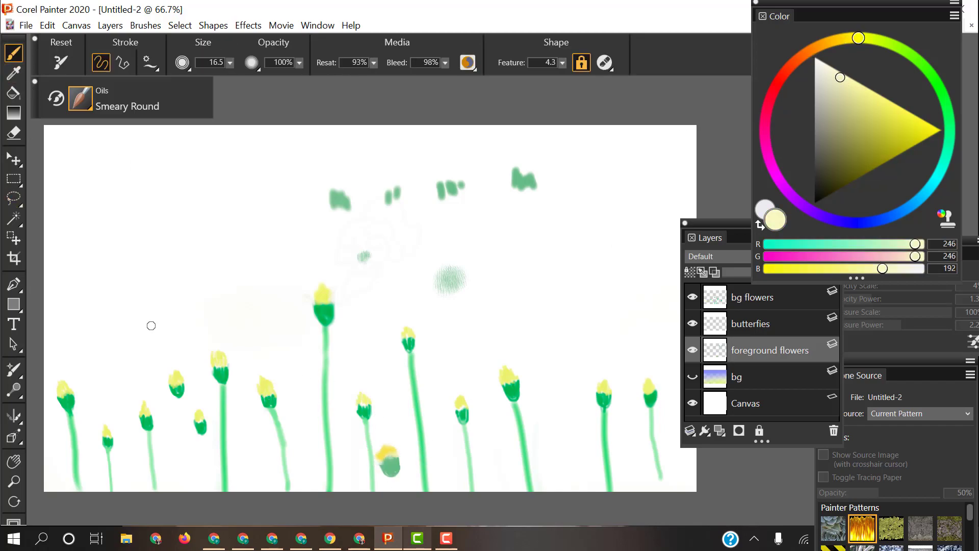
alt+click(391, 466)
drag(392, 474, 392, 493)
Erase the green butterfly blobs and the remaining green spot from the sky
click(14, 133)
drag(526, 179, 477, 219)
drag(449, 281, 357, 202)
Move the foreground flowers layer to the top and make the sky background visible
click(755, 297)
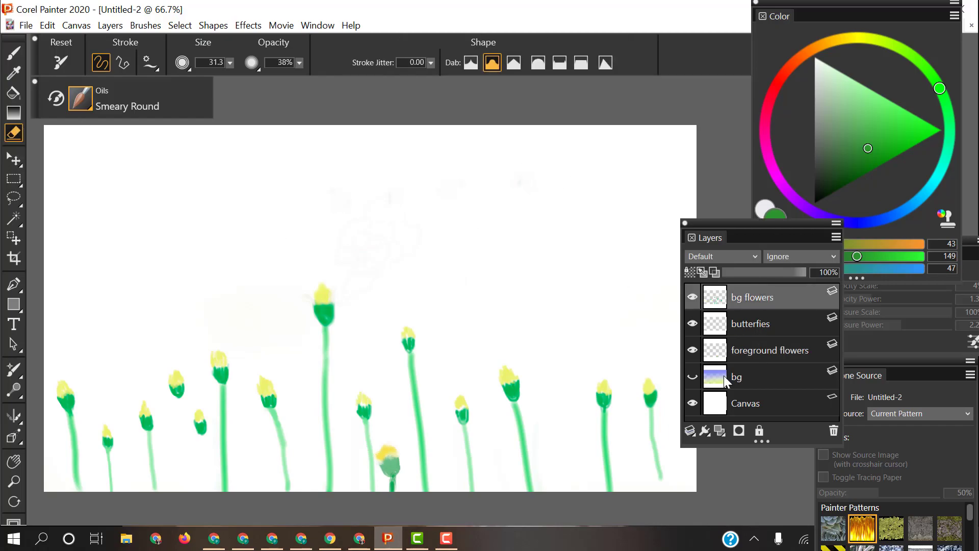
drag(750, 349, 737, 284)
click(743, 323)
Select the Blenders > Diffuse Blur brush from the Brush Library
key(b)
click(80, 97)
scroll(153, 255, up, 5)
click(164, 284)
click(275, 265)
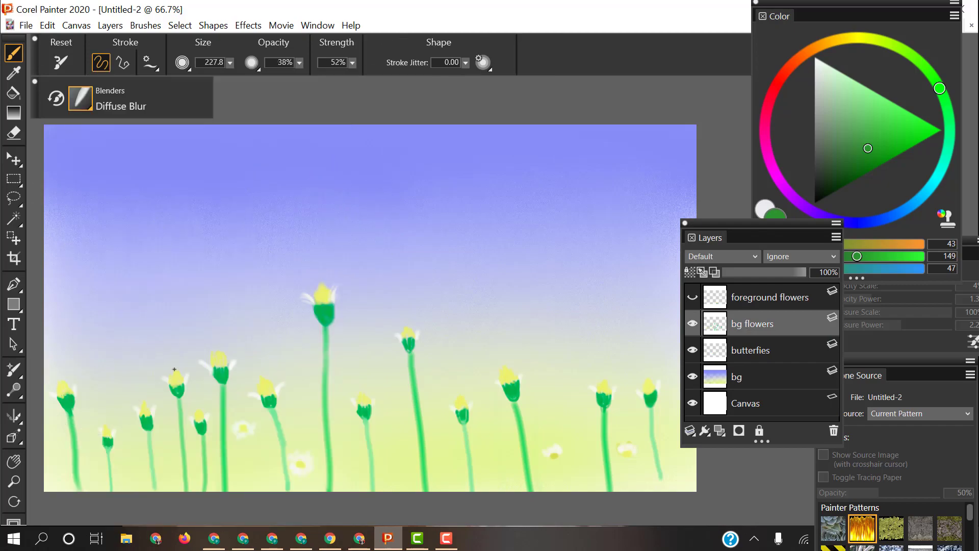
Try a whitish Glazing Blender haze across the meadow, then undo it
click(80, 98)
click(276, 286)
drag(102, 332, 656, 393)
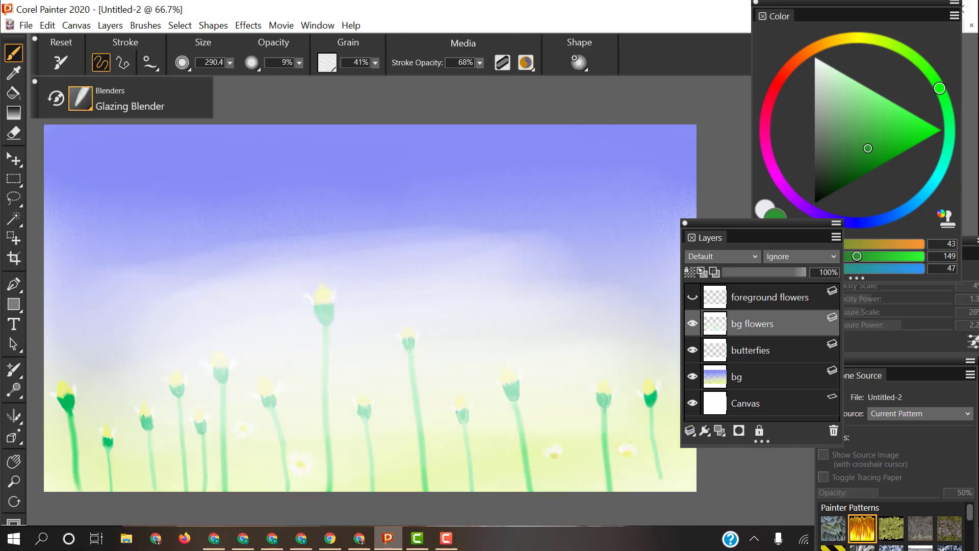
key(ctrl+z)
Try the Coarse Smear Jitter and Grainy Water blenders
click(81, 98)
scroll(372, 386, down, 5)
scroll(371, 386, up, 5)
click(275, 224)
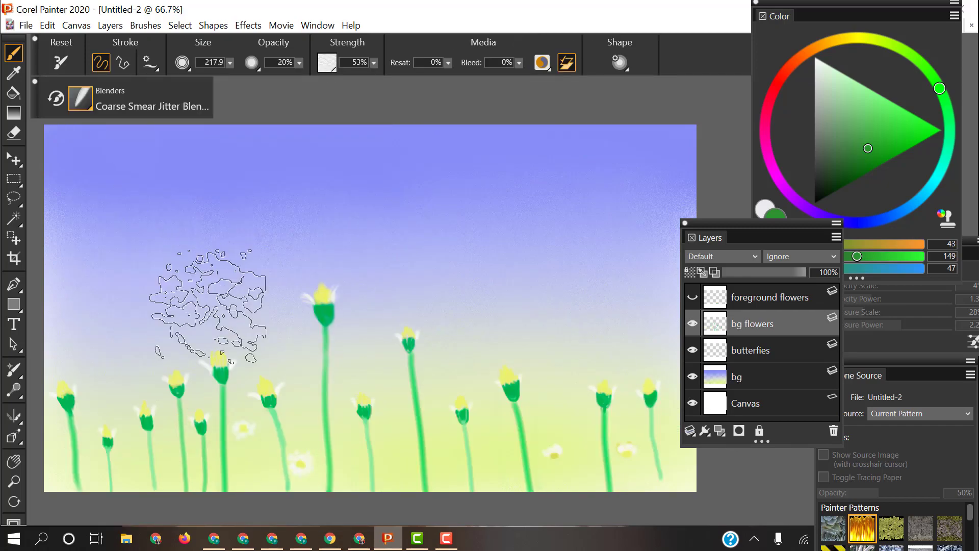
click(80, 98)
click(286, 433)
Blur the large flower head with Diffuse Blur and settle on a much smaller Diffuse Blur brush
click(80, 98)
click(285, 319)
click(322, 302)
click(80, 98)
click(293, 306)
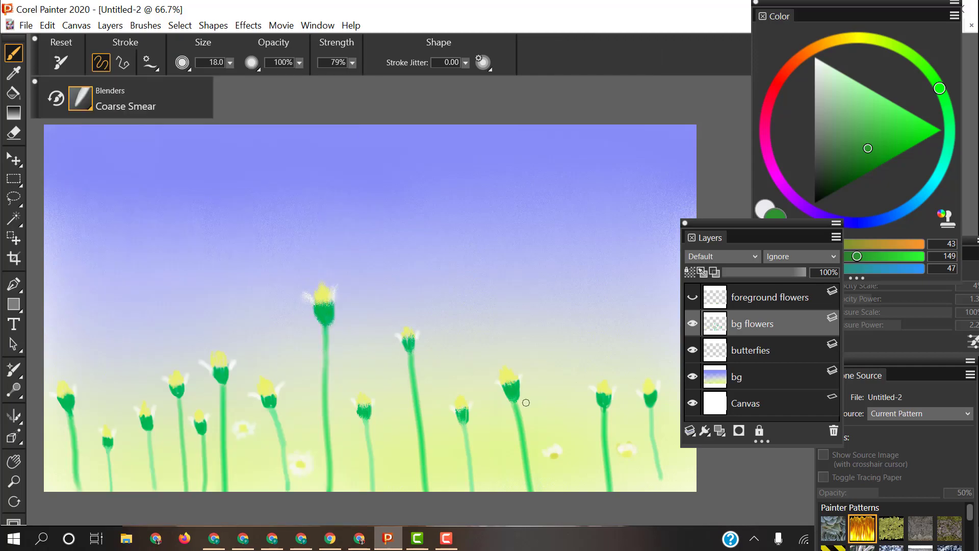
click(80, 98)
click(291, 335)
key(bracketleft)
key(bracketleft)
key(bracketleft)
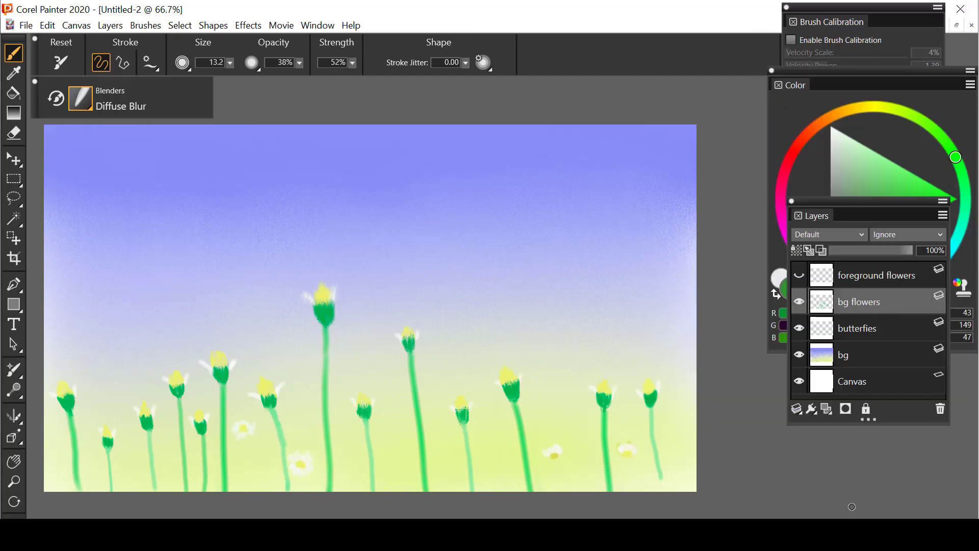
Load Acrylics and Gouache > Detail Opaque and test dark green stem strokes, undoing them
click(102, 108)
click(109, 170)
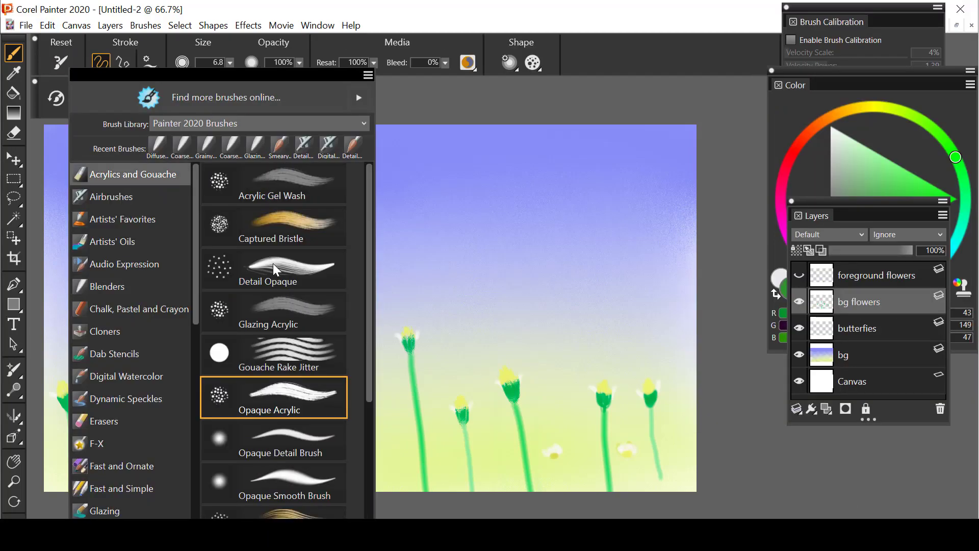
click(244, 278)
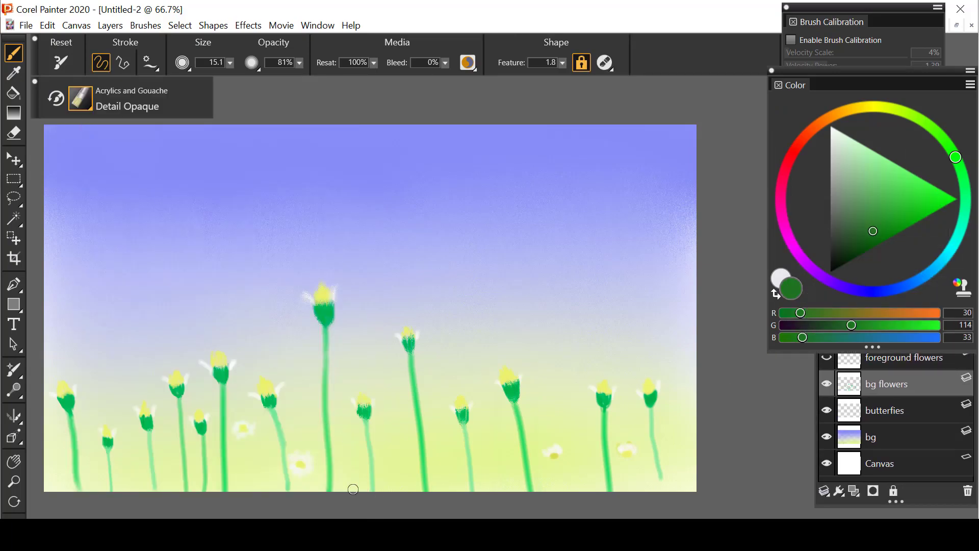
drag(343, 489, 349, 358)
key(ctrl+z)
mouse_move(302, 491)
mouse_down()
mouse_move(302, 428)
mouse_move(286, 367)
mouse_up()
key(ctrl+z)
mouse_move(257, 490)
mouse_down()
mouse_move(252, 384)
mouse_move(263, 477)
mouse_move(279, 364)
mouse_up()
key(ctrl+z)
mouse_move(417, 491)
mouse_down()
mouse_move(417, 424)
mouse_move(394, 365)
mouse_up()
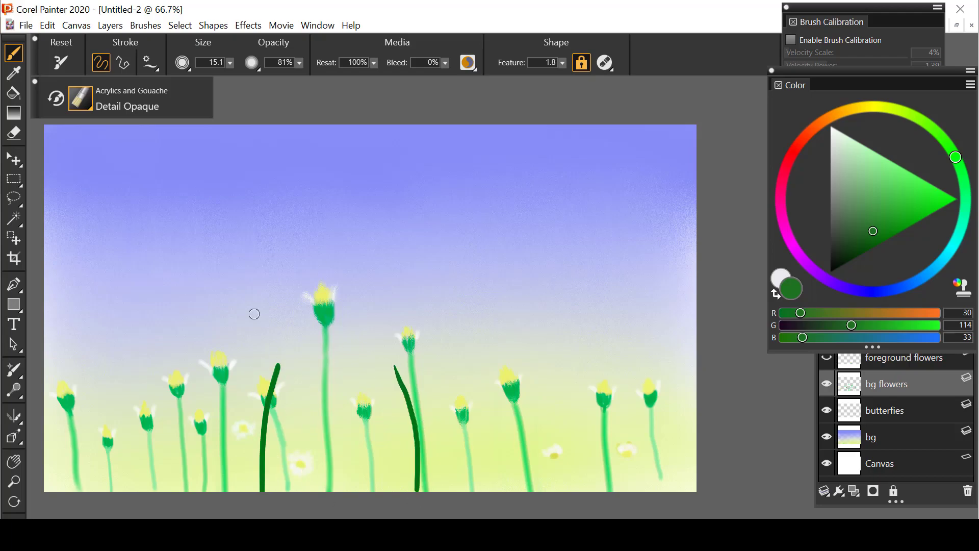
key([)
key([)
key([)
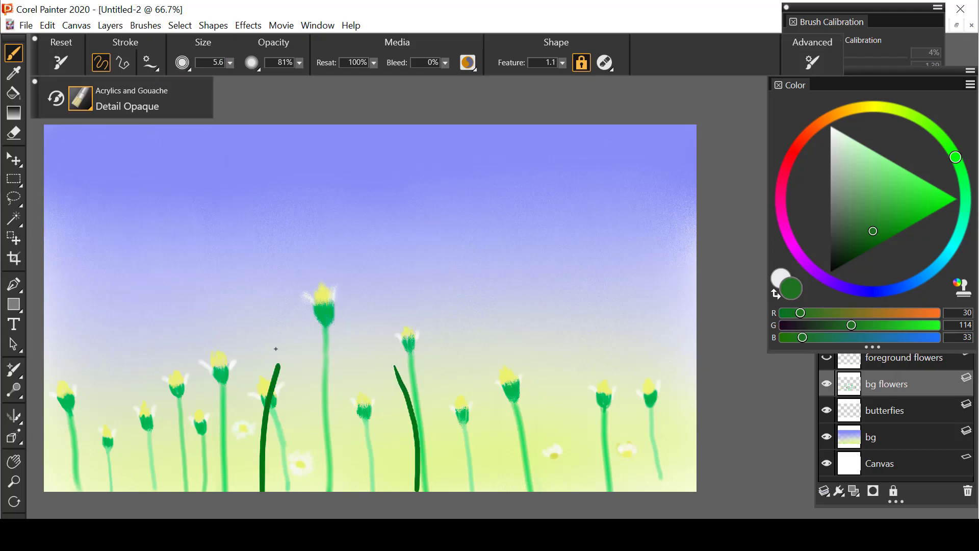
key(ctrl+z)
key(ctrl+z)
On the foreground flowers layer, draw thin stems with buds on the left and right
click(867, 357)
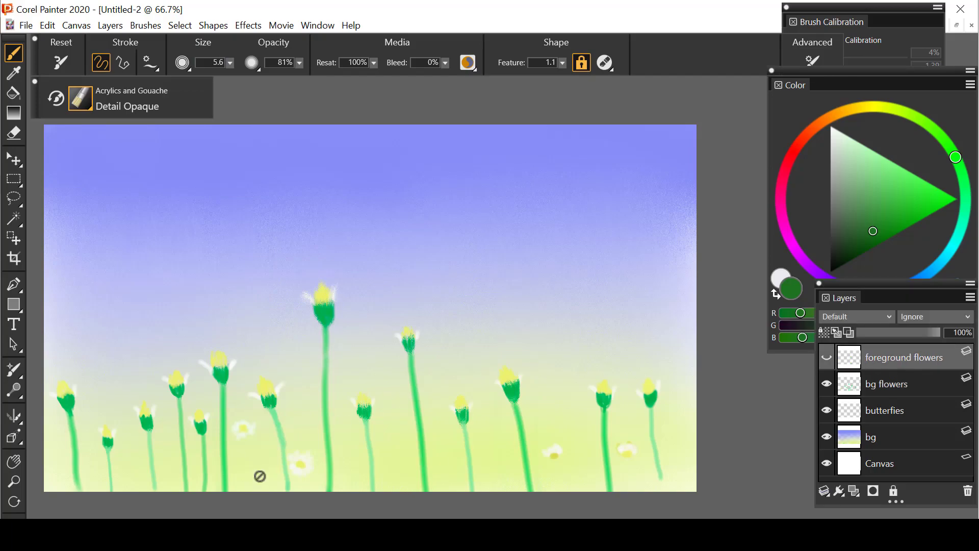
click(827, 357)
drag(251, 491, 266, 378)
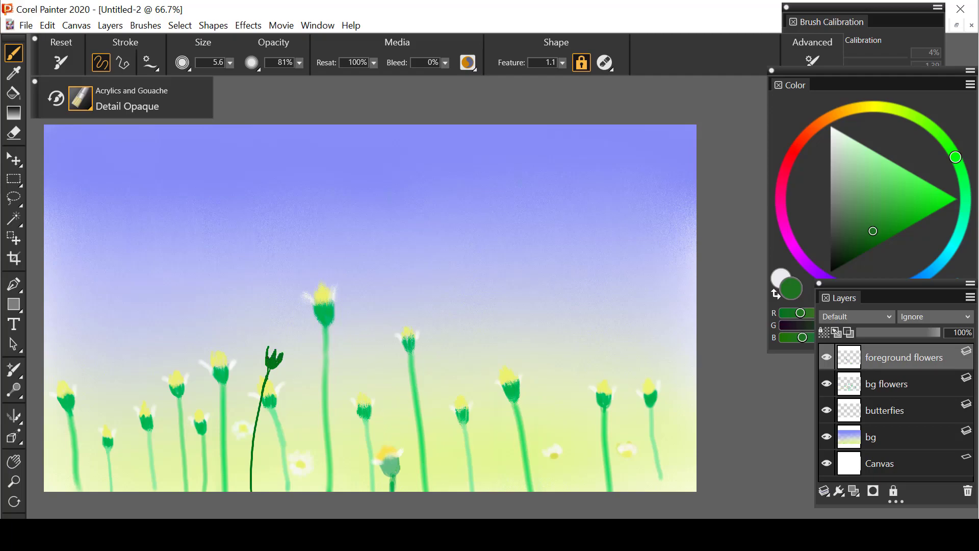
mouse_move(415, 487)
mouse_down()
mouse_move(431, 393)
mouse_move(447, 491)
mouse_up()
key(ctrl+z)
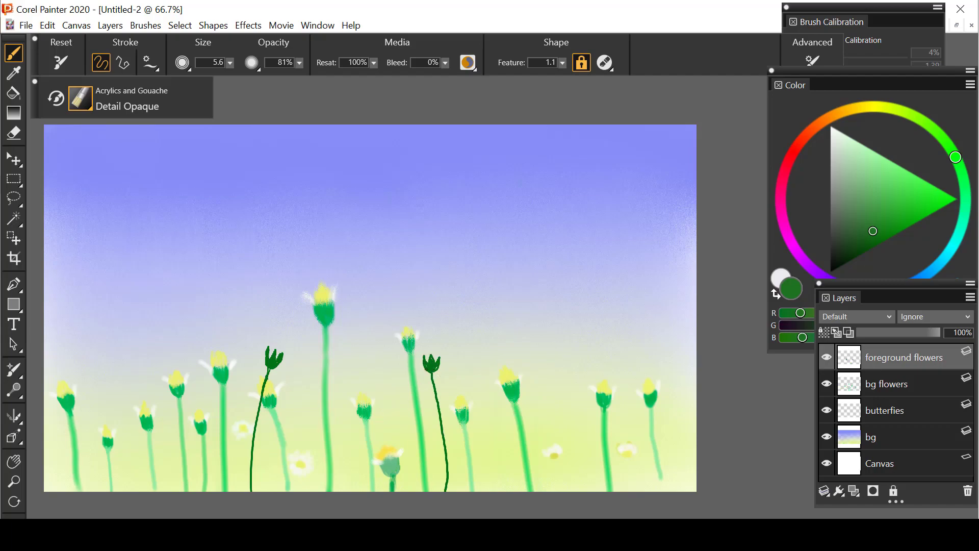
Try thickening the right stem, then remove the thin left stem and erase the right one
key(bracketright)
key(bracketright)
key(bracketright)
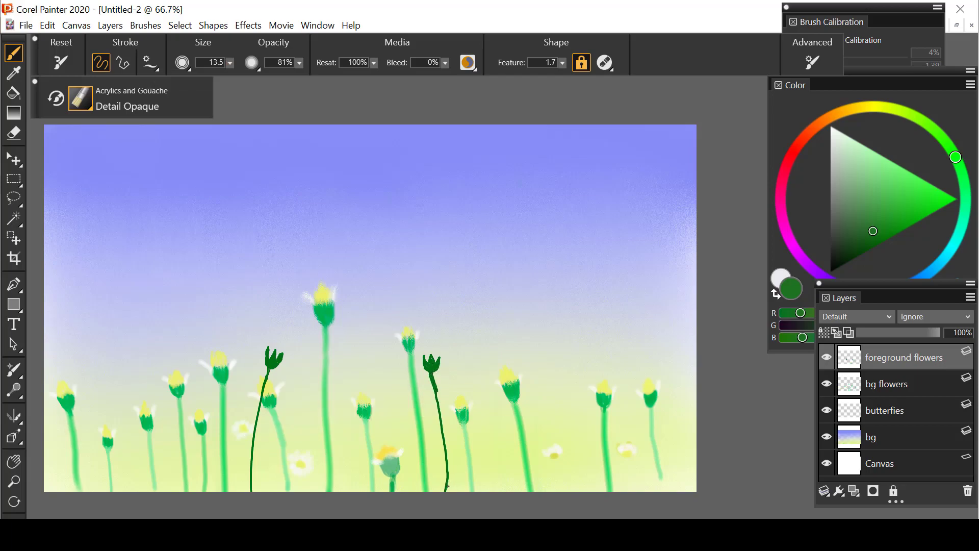
drag(446, 491, 432, 377)
key(ctrl+z)
click(14, 132)
key(ctrl+z)
drag(435, 390, 447, 491)
Repaint the left and right stems thicker and straighter under their buds
key(b)
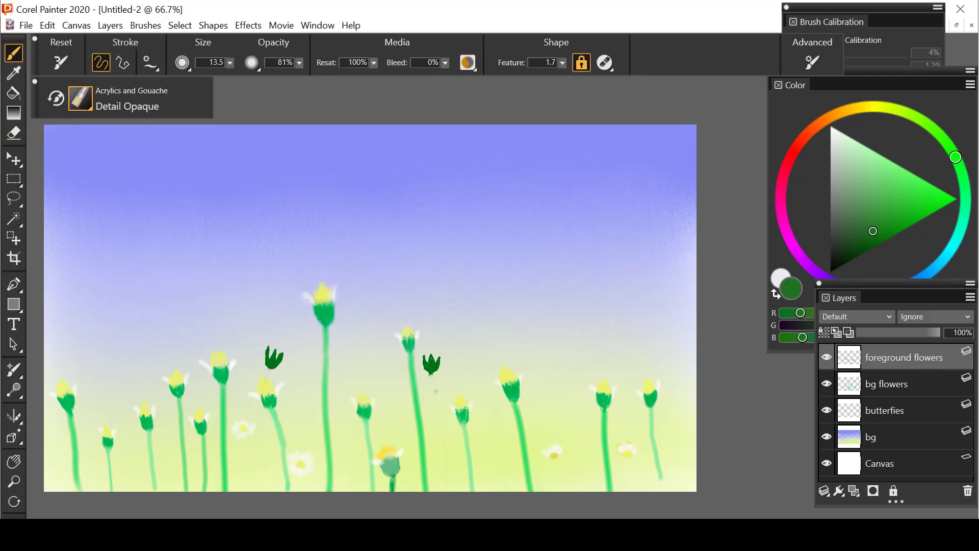
drag(254, 491, 270, 373)
drag(432, 373, 450, 485)
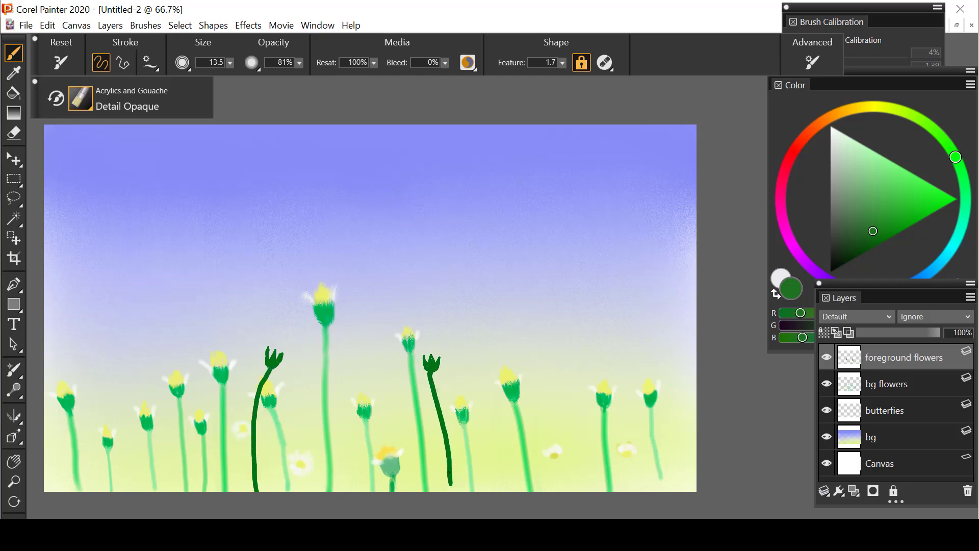
key(ctrl+z)
drag(431, 368, 439, 491)
Add a new layer and name it 'foreground flower lay'
right_click(844, 464)
key(ctrl+shift+n)
right_click(858, 356)
click(646, 11)
text(foreground flower lay)
key(Return)
Paint a yellow-orange colour onto the left bud
key(b)
drag(956, 157, 851, 109)
click(916, 190)
drag(270, 354, 280, 349)
Try the Artists' Oils Grainy Dry Brush with a yellow test stroke, then undo it
key(n)
click(80, 97)
click(80, 98)
scroll(192, 224, down, 2)
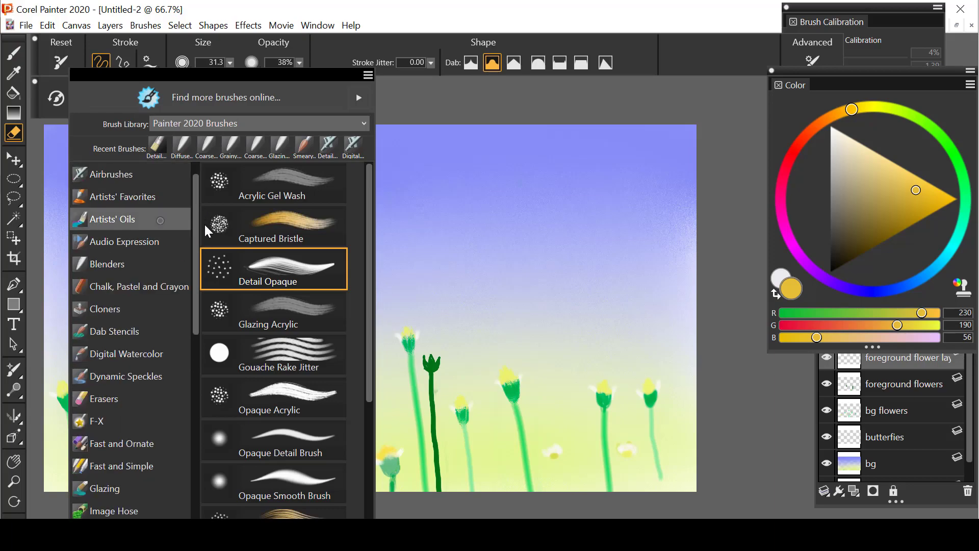
click(123, 218)
click(278, 406)
drag(298, 182, 313, 214)
key(ctrl+z)
Switch to the Oils Bristle Oils brush, lower its feature to 15.0, and test warmer yellow dabs
click(80, 98)
scroll(153, 357, down, 2)
click(176, 446)
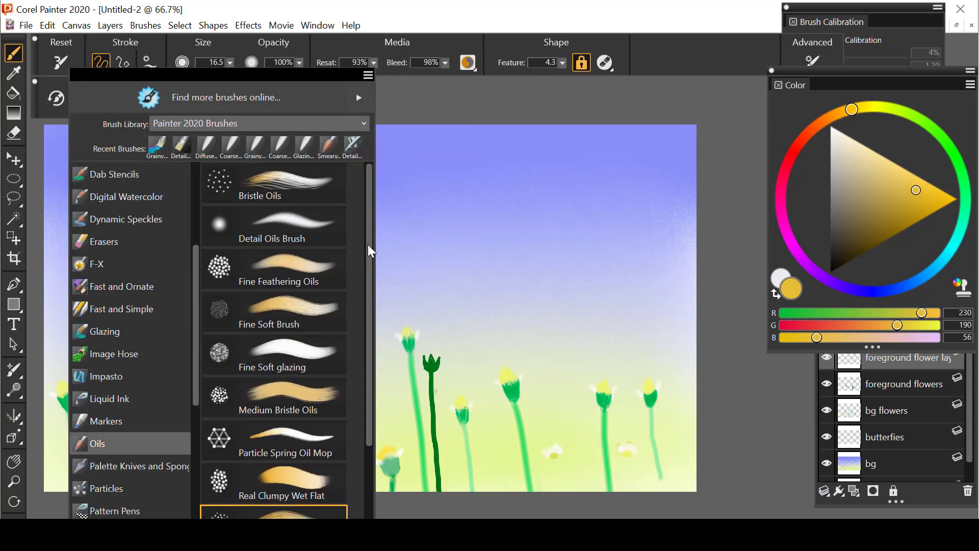
click(270, 187)
click(352, 195)
drag(444, 209, 445, 230)
click(562, 62)
drag(536, 82, 508, 80)
click(513, 173)
click(452, 176)
click(412, 187)
alt+click(280, 349)
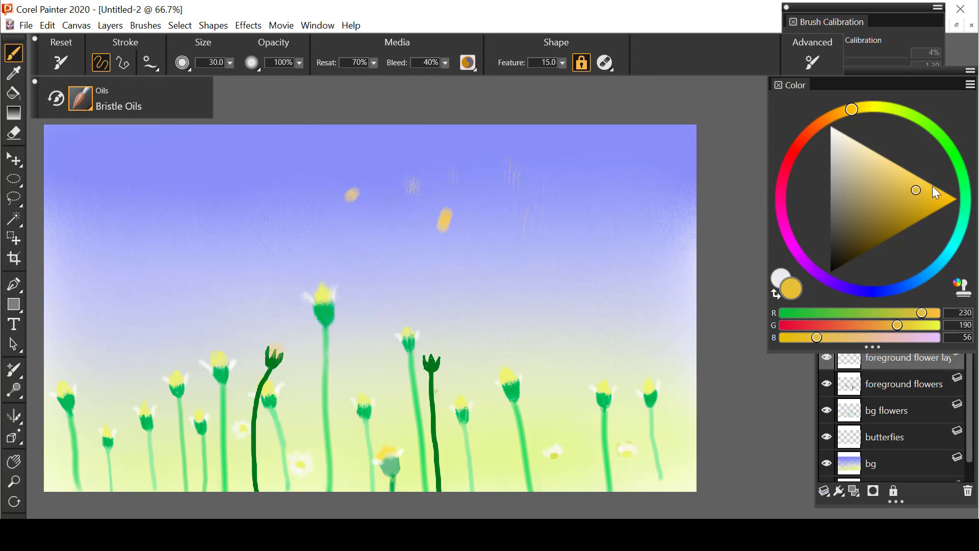
Zoom in on the two dark buds and dab yellow and bright yellow onto them
key(m)
drag(262, 338, 195, 176)
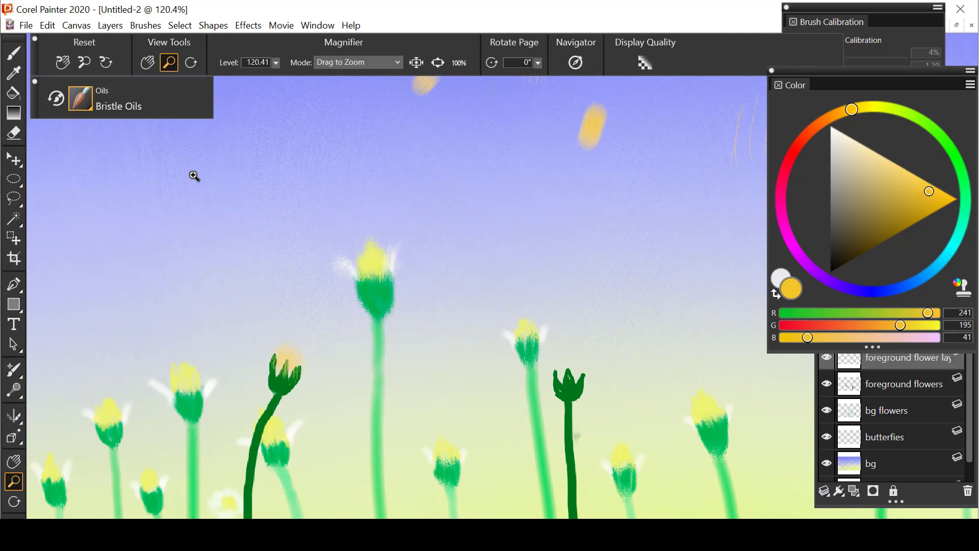
key(b)
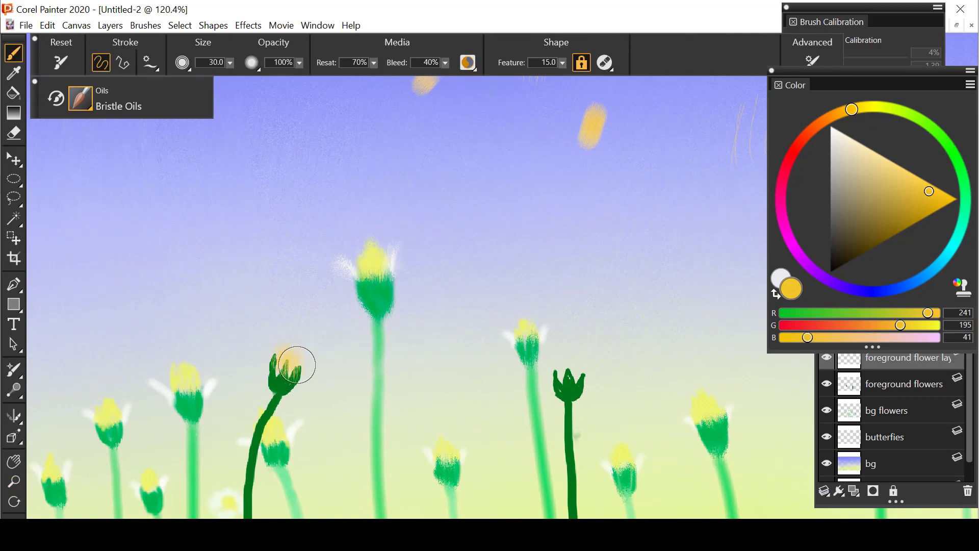
click(570, 377)
alt+click(376, 258)
click(862, 106)
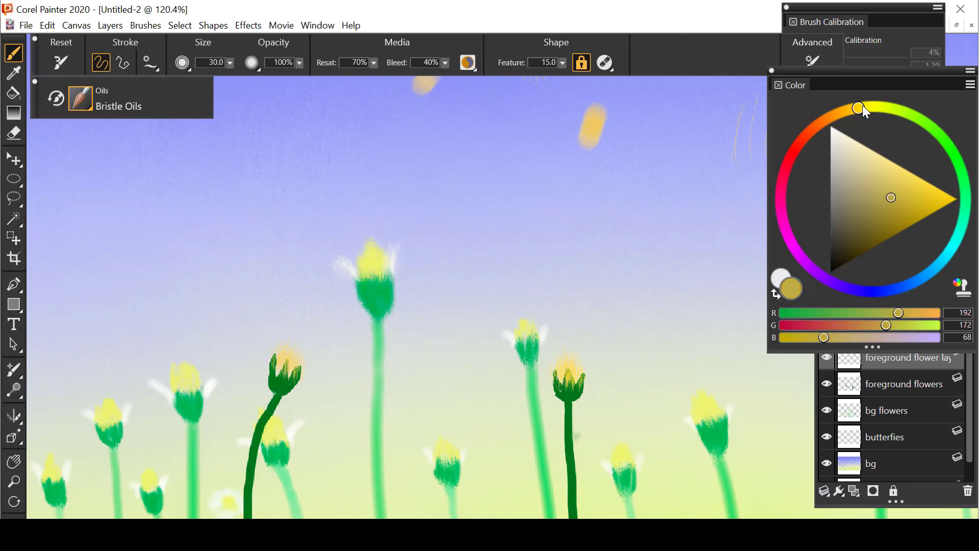
drag(897, 173, 947, 199)
drag(560, 359, 582, 377)
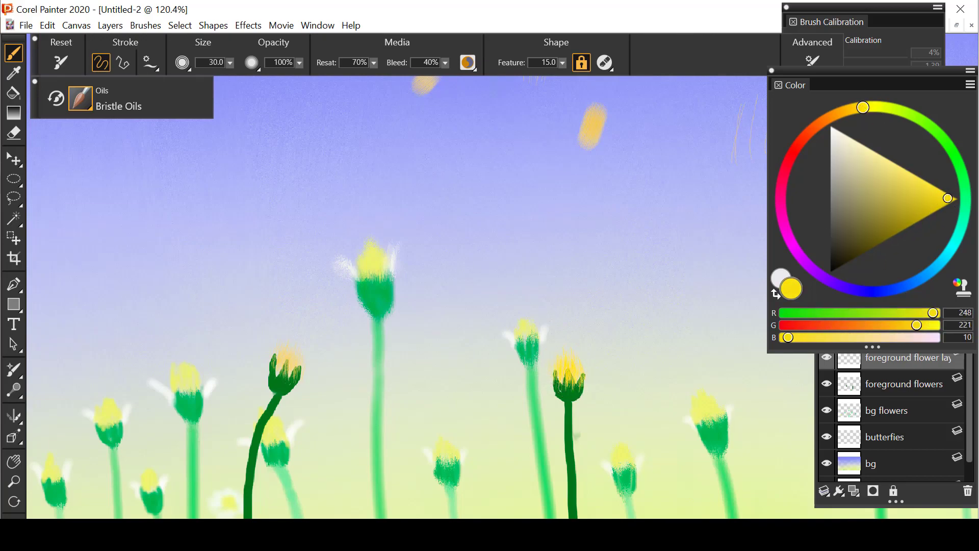
Pick a darker orange and reorder the bud colour layer so the stems stay above it
alt+click(292, 350)
alt+click(279, 365)
alt+click(286, 373)
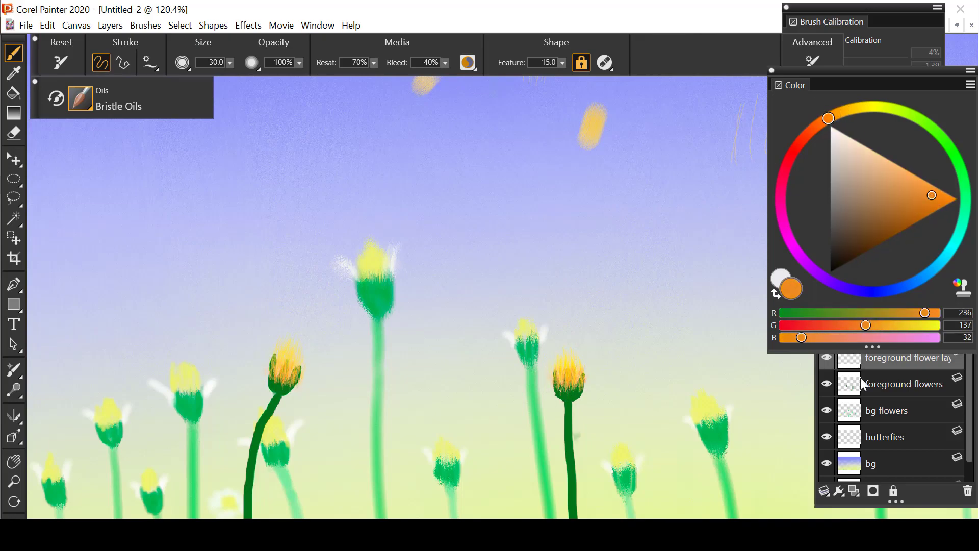
drag(858, 359, 866, 394)
click(904, 218)
click(885, 357)
click(888, 385)
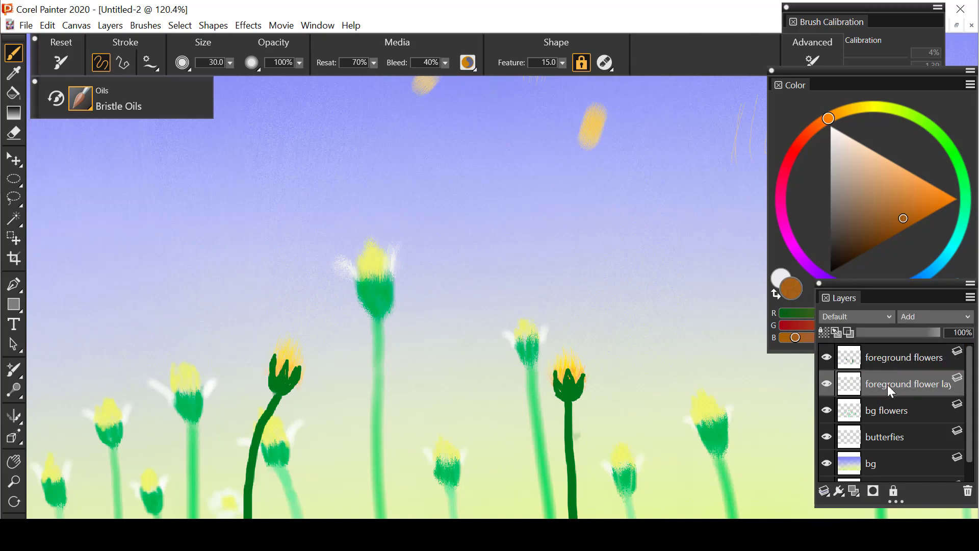
drag(874, 384, 872, 357)
click(827, 384)
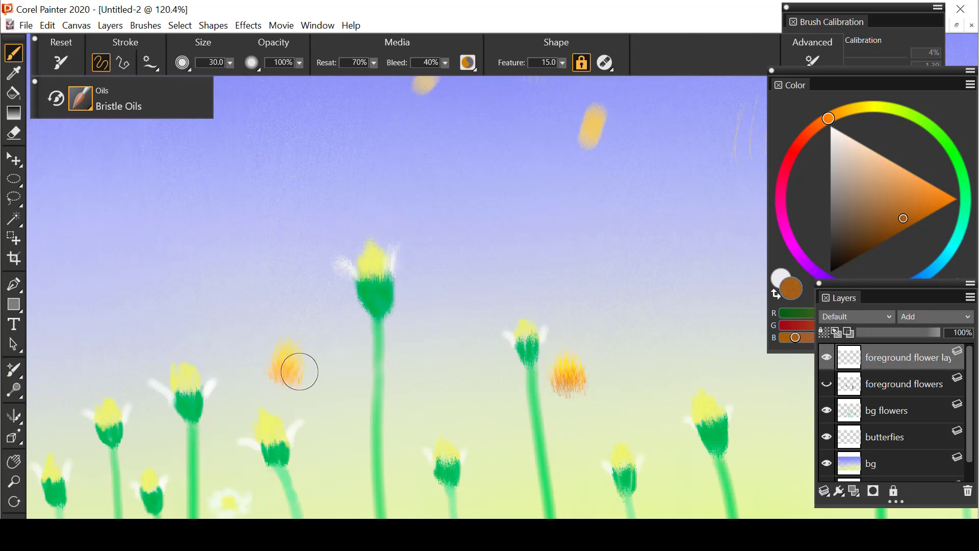
click(827, 384)
drag(901, 363, 898, 388)
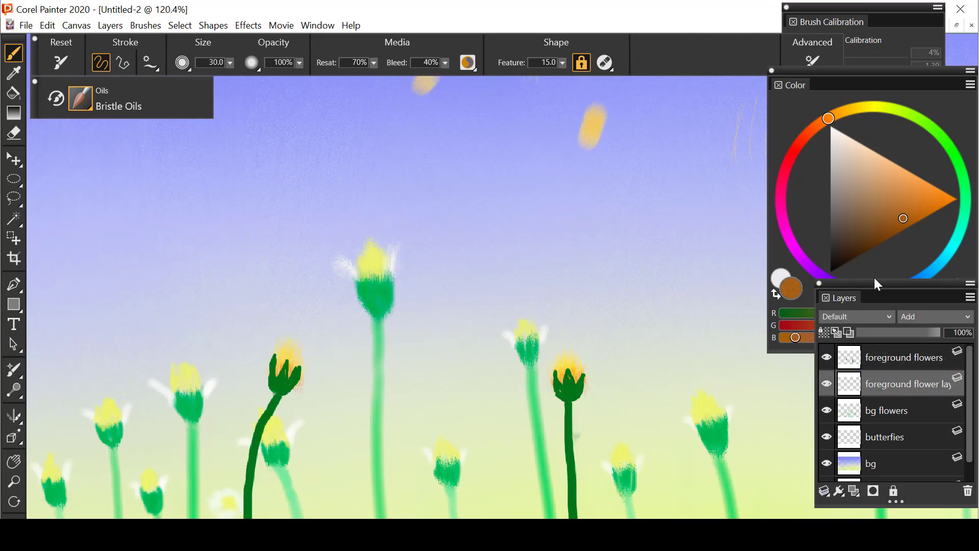
Erase the orange fuzz beside the right bud and add a new empty layer on top
key(n)
drag(314, 395, 299, 378)
key(b)
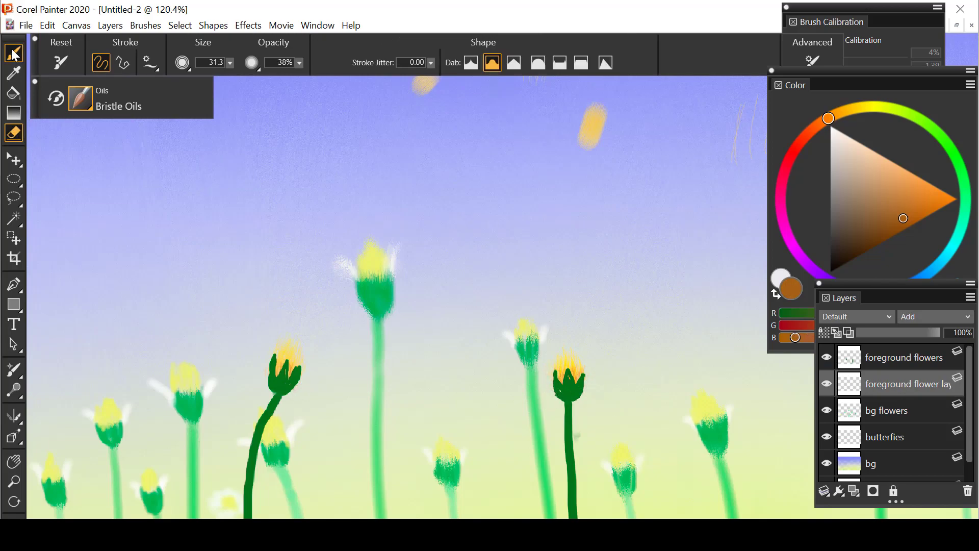
key(ctrl+shift+n)
double_click(880, 357)
Name the layer 'side petals', load near-white on Detail Opaque acrylic, and place it under foreground flowers
text(side petals)
key(Return)
alt+click(275, 401)
click(80, 98)
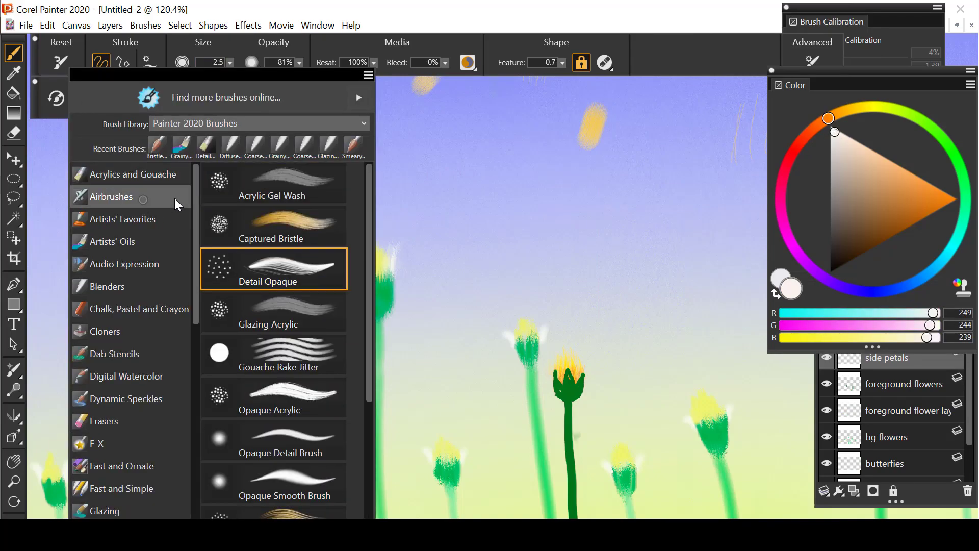
click(224, 266)
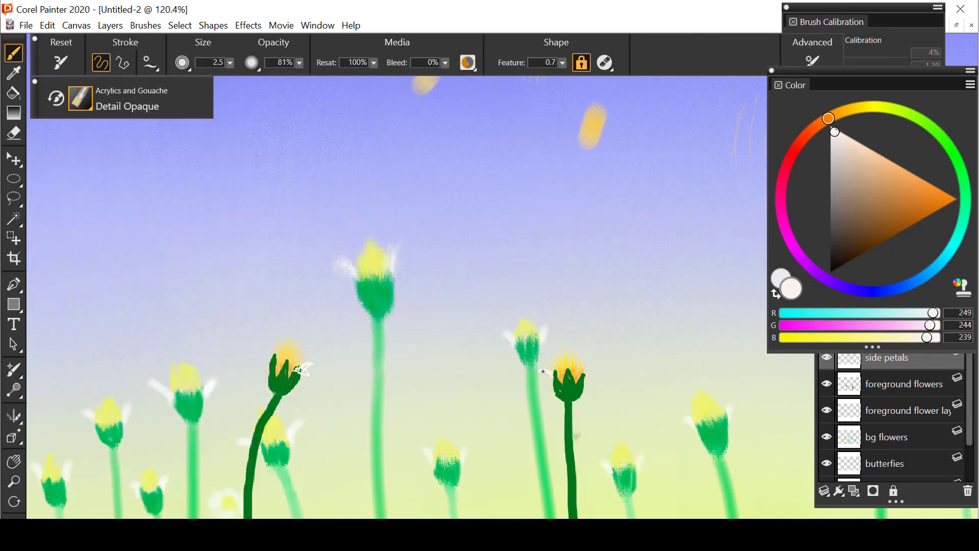
drag(888, 358, 886, 399)
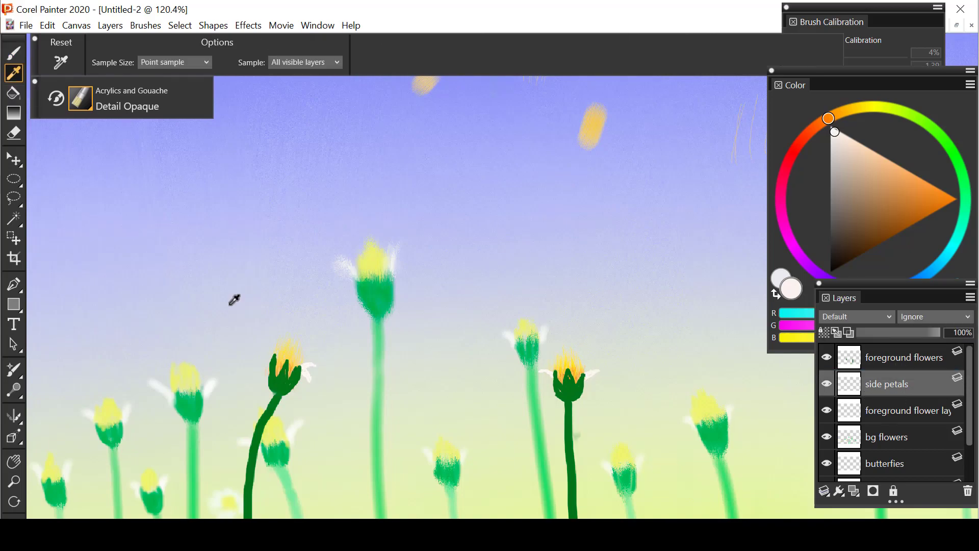
Mix a pale cream, test it in the sky, keep side petals under foreground flowers, and fit the view
alt+click(186, 372)
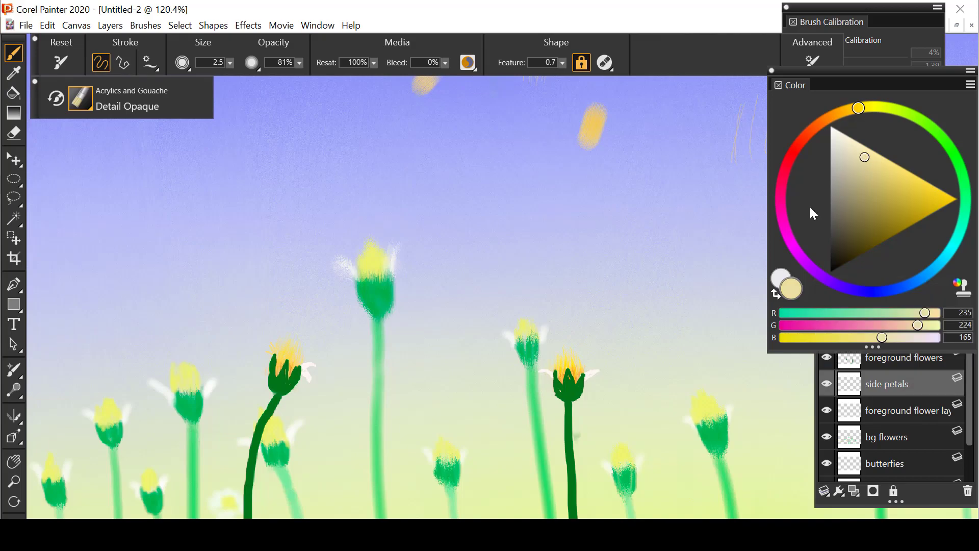
click(881, 171)
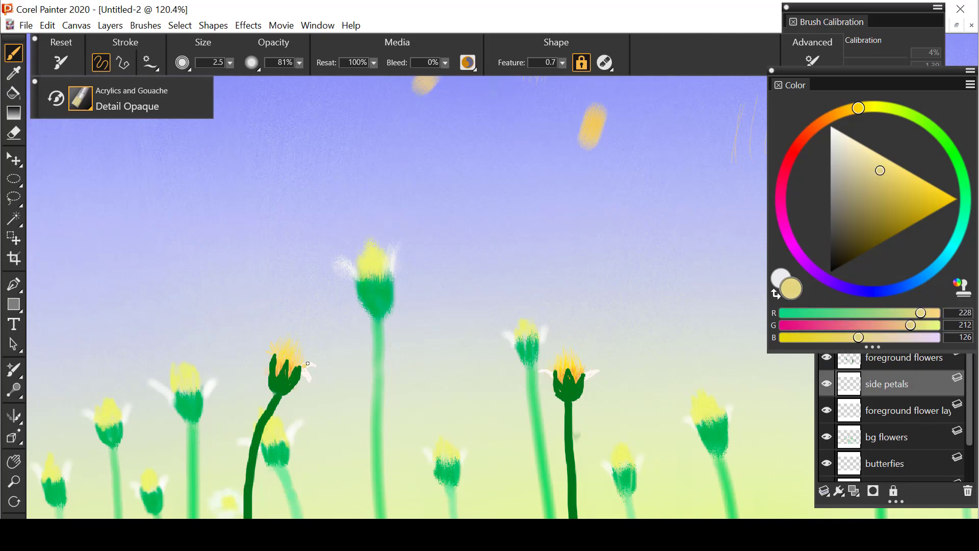
click(863, 154)
drag(703, 178, 682, 204)
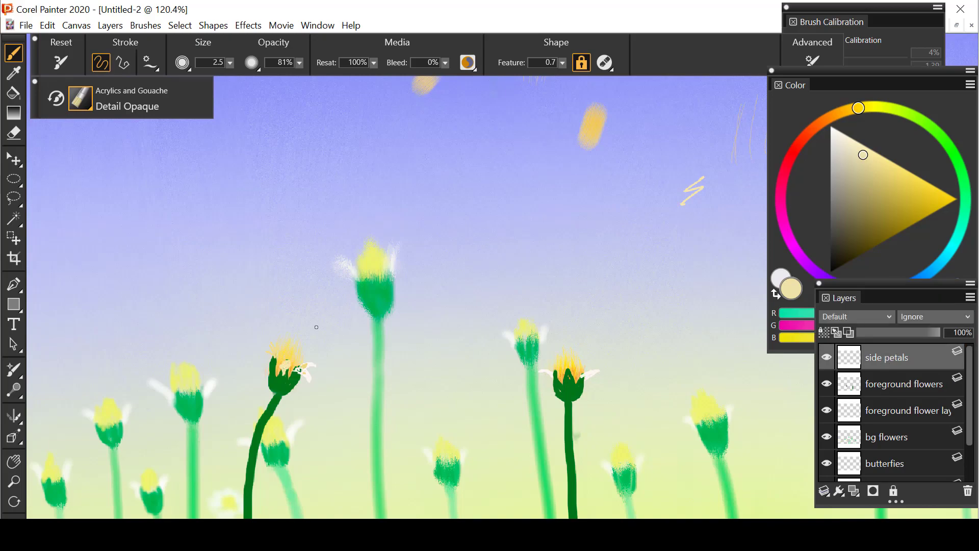
key(ctrl+[)
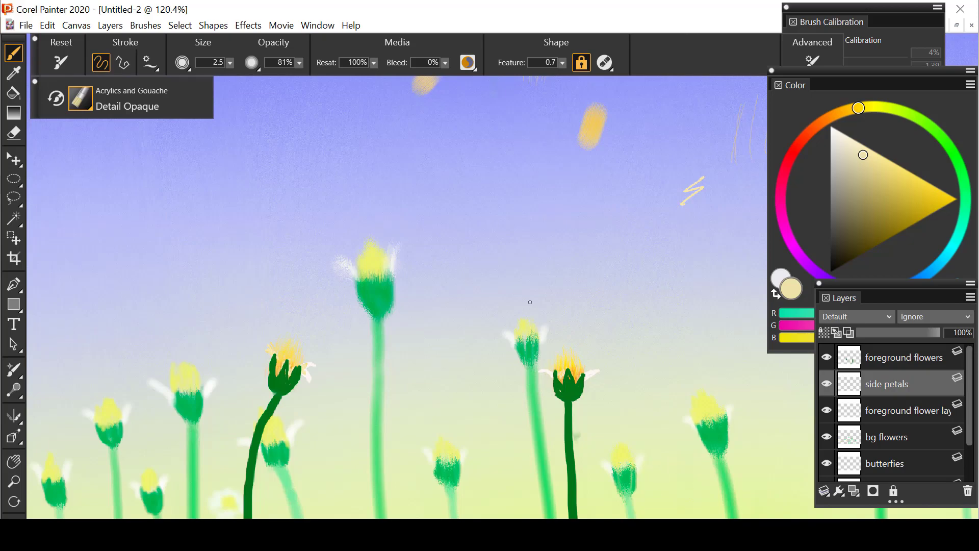
alt+click(578, 371)
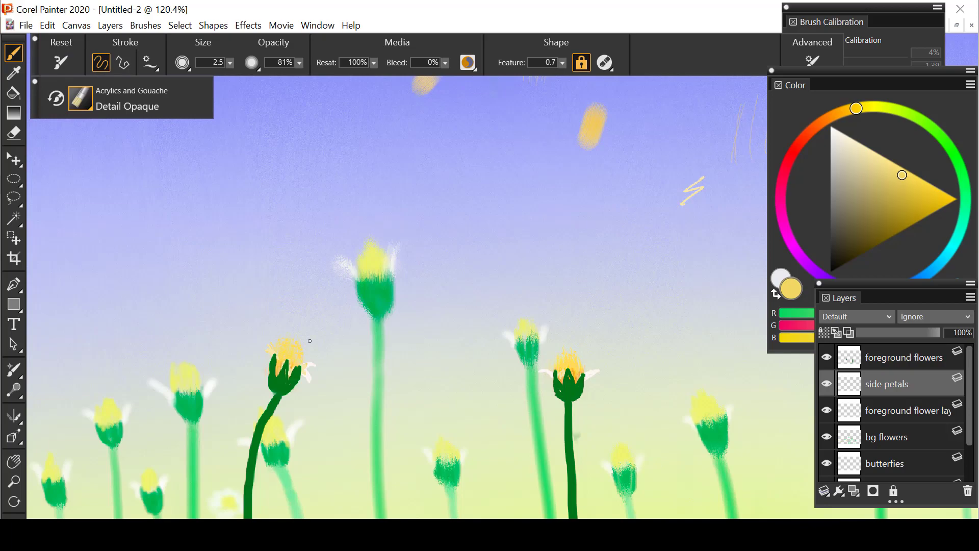
double_click(14, 462)
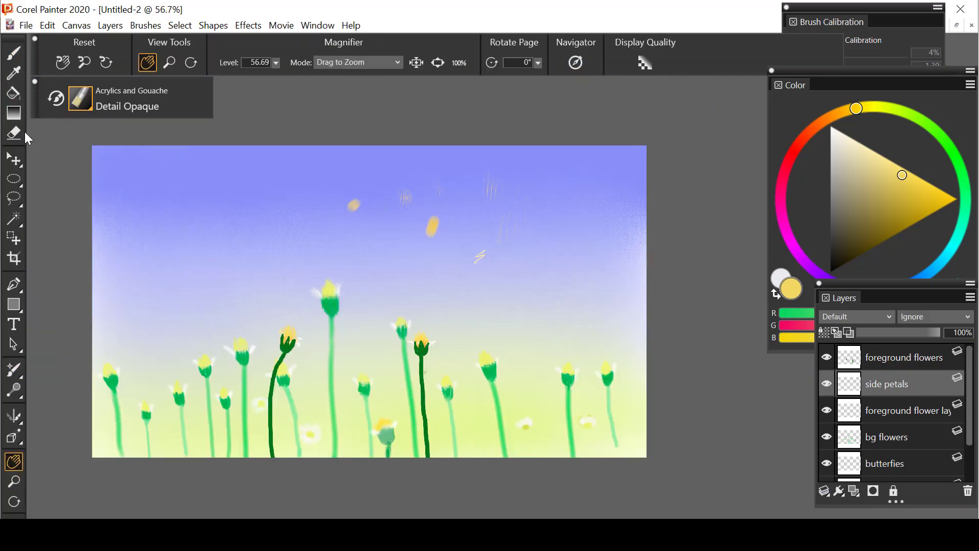
Erase all the stray yellow dabs and streaks from the sky
click(14, 133)
drag(352, 202, 360, 208)
drag(432, 220, 431, 234)
drag(490, 176, 503, 235)
drag(406, 194, 352, 204)
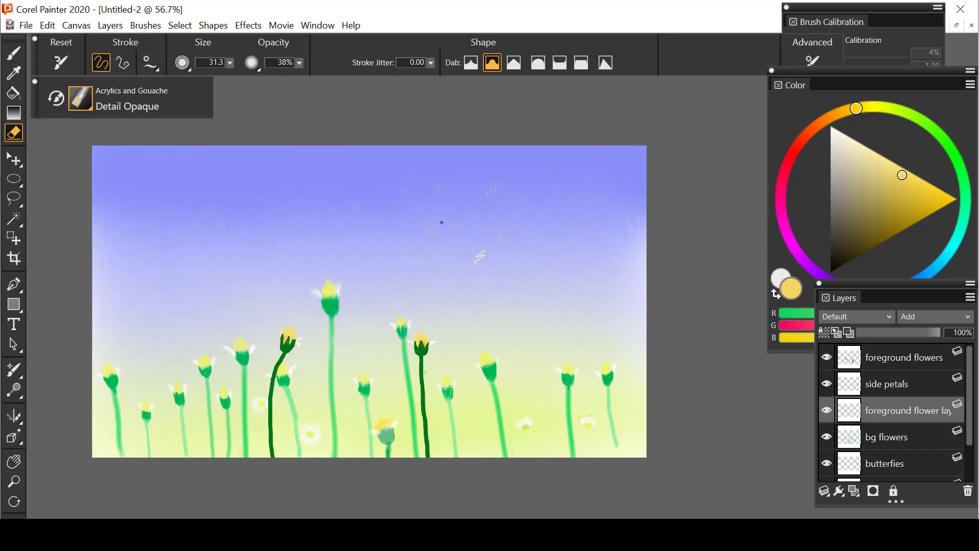
drag(483, 252, 475, 262)
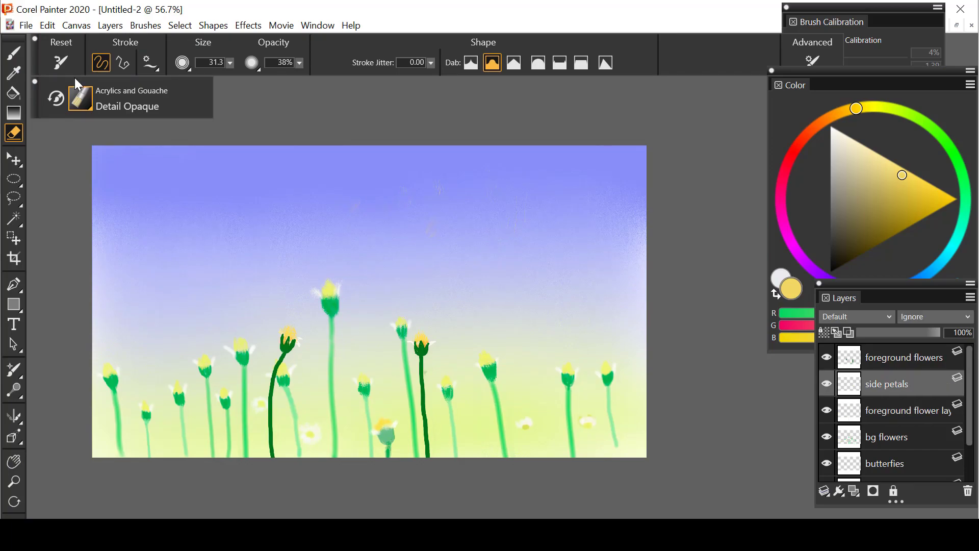
Choose the 2B Pencil from the Pens and Pencils brushes
click(79, 97)
click(130, 309)
scroll(133, 321, down, 2)
scroll(136, 333, down, 2)
click(122, 398)
click(273, 190)
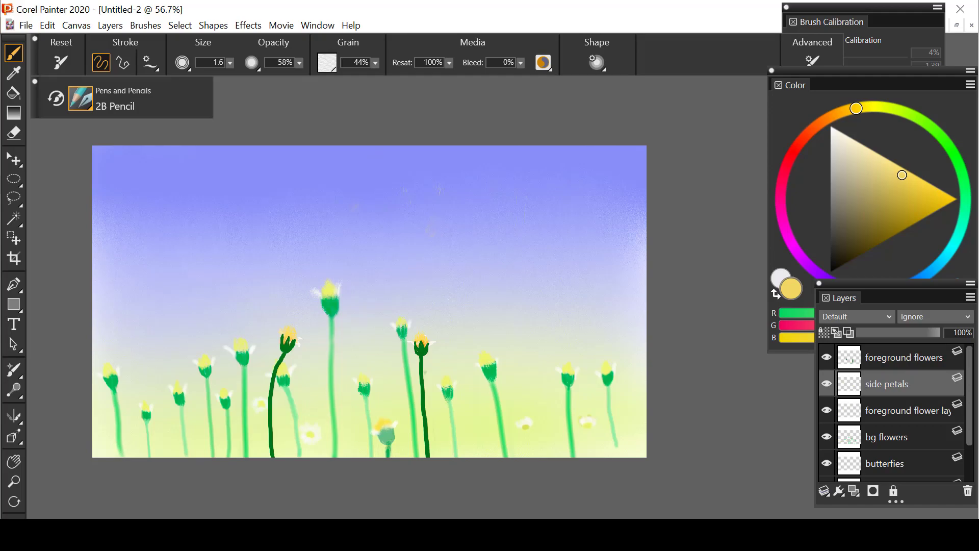
Add a new layer named 'butterfly'
key(ctrl+shift+n)
right_click(885, 364)
click(637, 9)
text(butterfly)
key(Return)
Pick a dark pencil colour, set size 1.3, and zoom in around the centre flowers
scroll(898, 408, down, 1)
click(839, 237)
drag(230, 63, 255, 146)
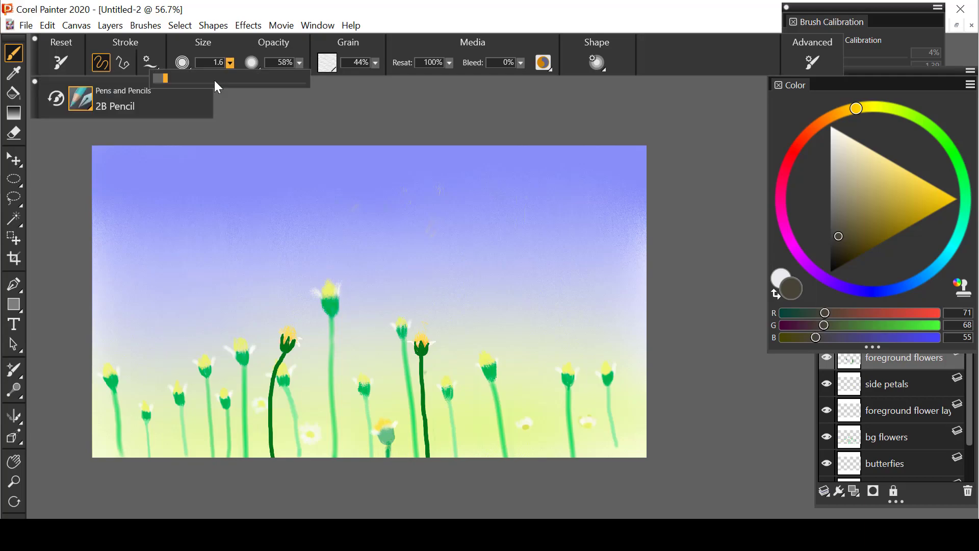
key(m)
click(297, 226)
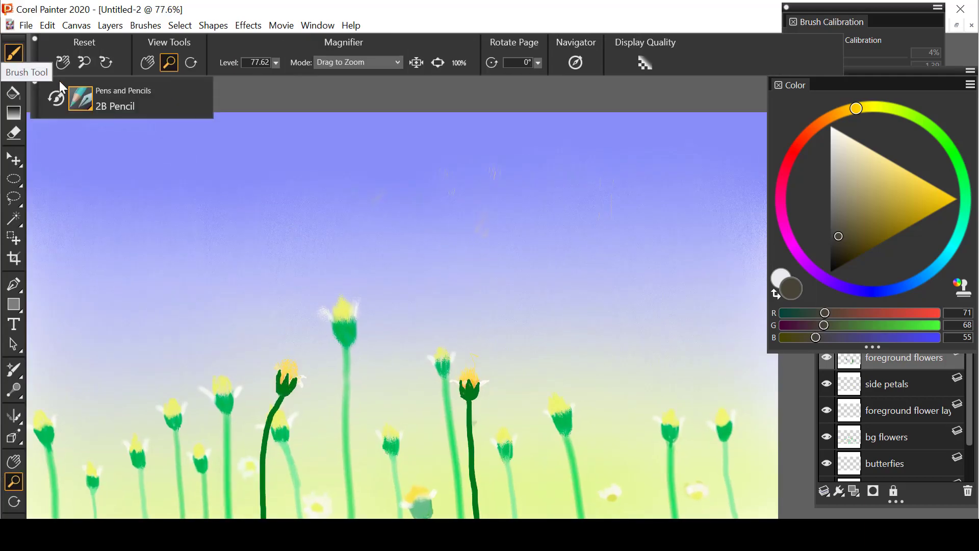
click(14, 53)
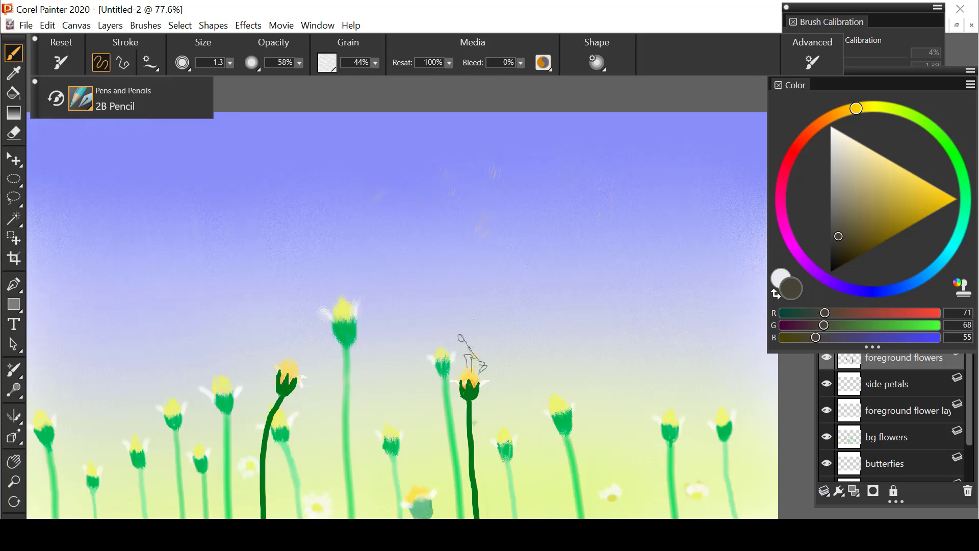
Pencil the butterfly's wing curves over the right bud, erasing a stray curve
mouse_move(465, 342)
mouse_down()
mouse_move(508, 295)
mouse_move(530, 301)
mouse_up()
key(n)
drag(477, 257, 531, 299)
click(14, 51)
mouse_move(485, 352)
mouse_down()
mouse_move(507, 362)
mouse_move(478, 253)
mouse_up()
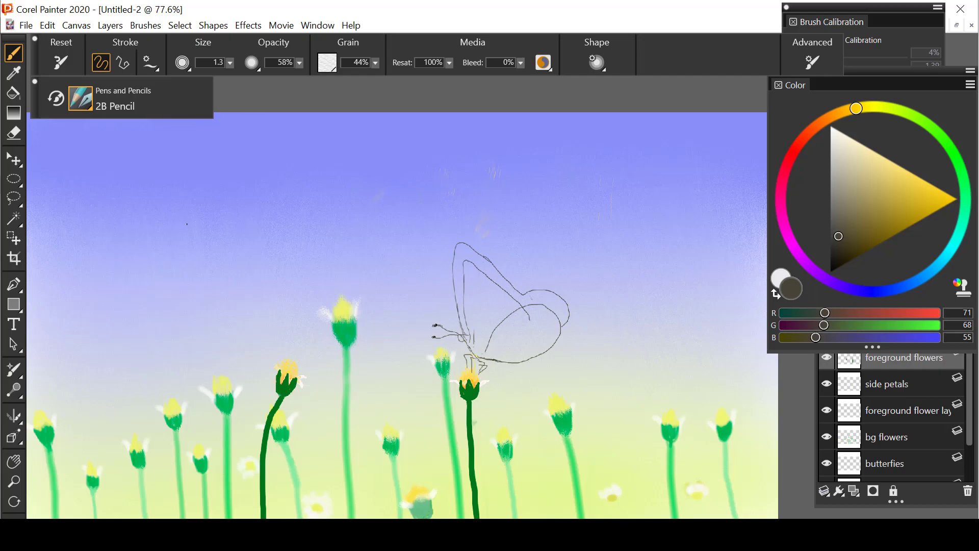
click(956, 240)
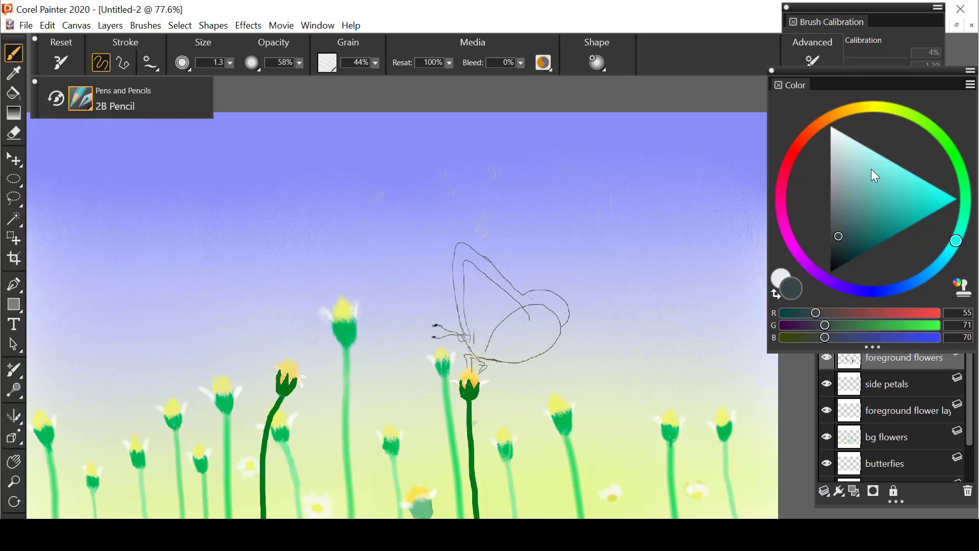
Test a light cyan Acrylic Gel Wash on the butterfly wing, then erase it
click(866, 158)
click(81, 99)
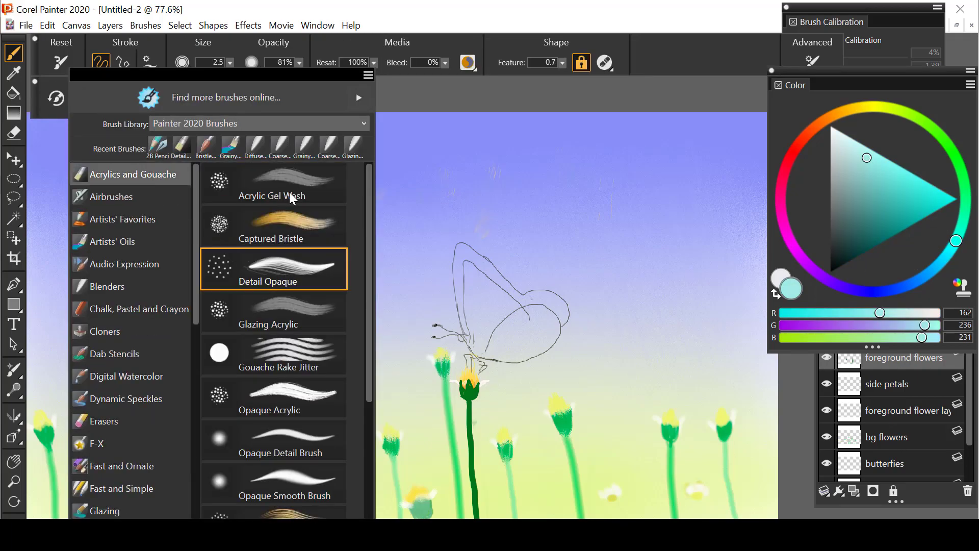
click(273, 196)
mouse_move(470, 305)
mouse_down()
mouse_move(467, 268)
mouse_move(474, 336)
mouse_move(466, 270)
mouse_up()
key(n)
drag(916, 71, 902, 9)
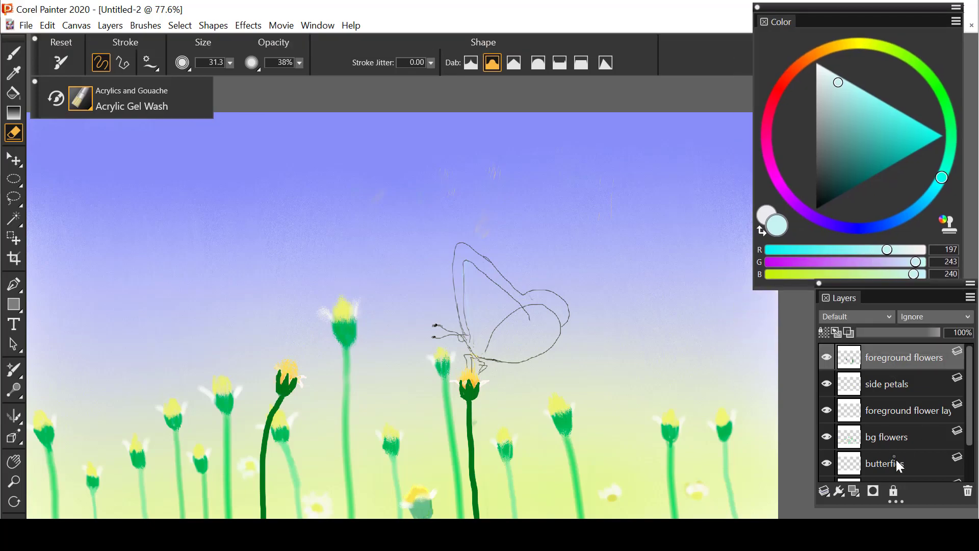
Rename the layer to 'butterflies outer layer', reset the eraser, and return to the 2B Pencil
right_click(894, 458)
click(785, 53)
text(outer layer)
key(Return)
click(65, 102)
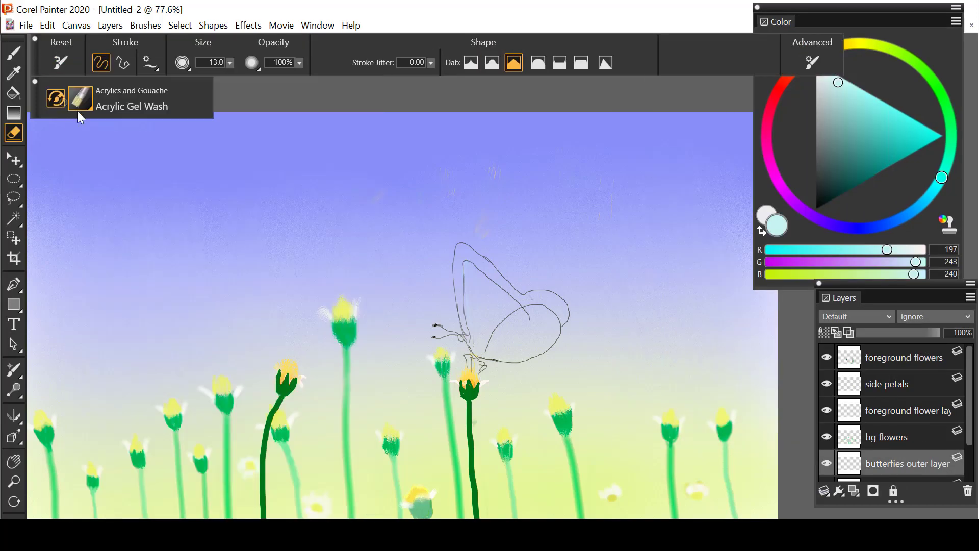
click(59, 103)
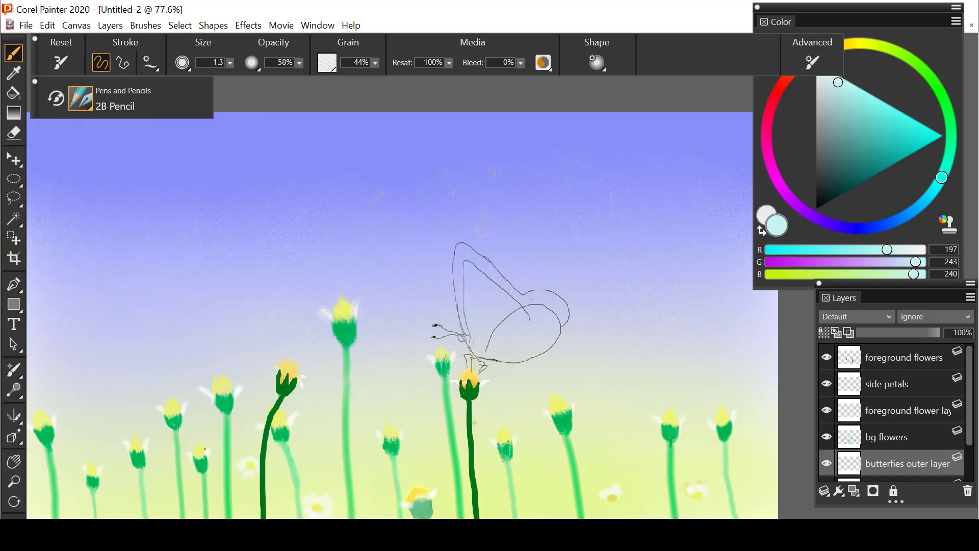
Set the layer to Gel blending, pick dark grey-green, and attempt the second butterfly's body
key(g)
key(f)
click(819, 178)
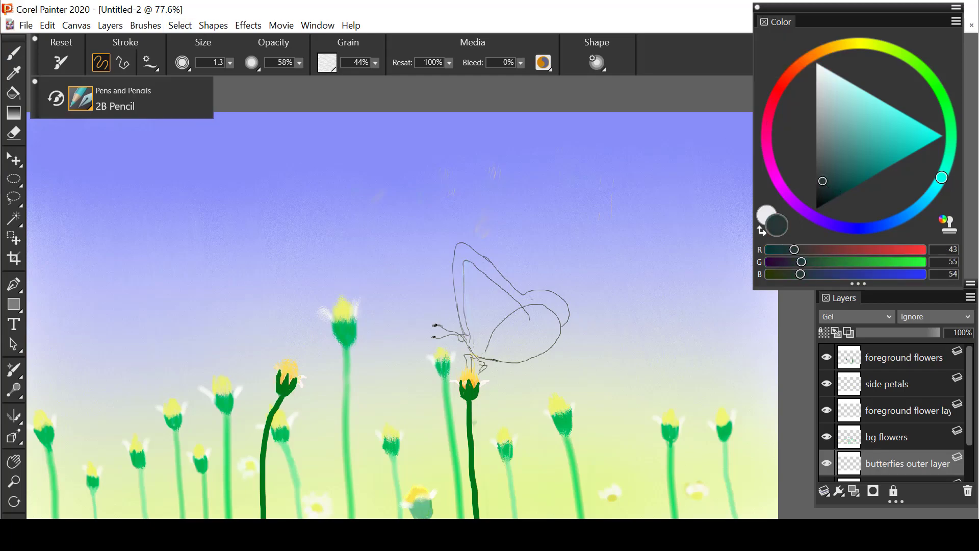
drag(286, 359, 284, 343)
key(ctrl+z)
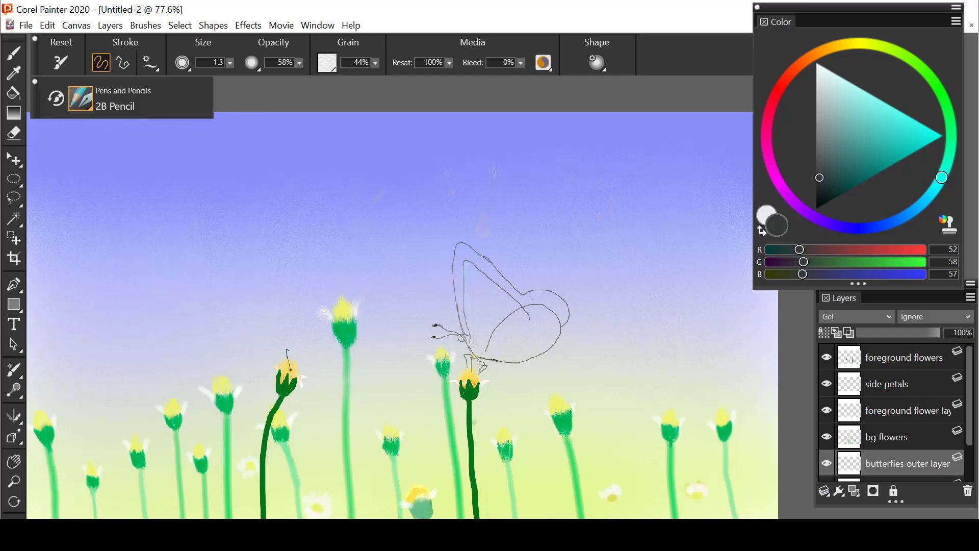
mouse_move(285, 365)
mouse_down()
mouse_move(288, 346)
mouse_move(274, 349)
mouse_move(289, 352)
mouse_up()
key(ctrl+z)
Draw the left butterfly's legs, head, antennae, round lower wing and pointed upper wing
mouse_move(266, 358)
mouse_down()
mouse_move(262, 366)
mouse_move(278, 338)
mouse_move(274, 348)
mouse_up()
drag(284, 335, 298, 319)
mouse_move(275, 340)
mouse_down()
mouse_move(259, 351)
mouse_move(272, 339)
mouse_move(240, 305)
mouse_move(262, 349)
mouse_up()
mouse_move(219, 306)
mouse_down()
mouse_move(235, 263)
mouse_move(273, 341)
mouse_move(219, 393)
mouse_up()
key(ctrl+z)
key(ctrl+z)
key(ctrl+z)
drag(263, 340, 194, 329)
key(ctrl+z)
key(ctrl+z)
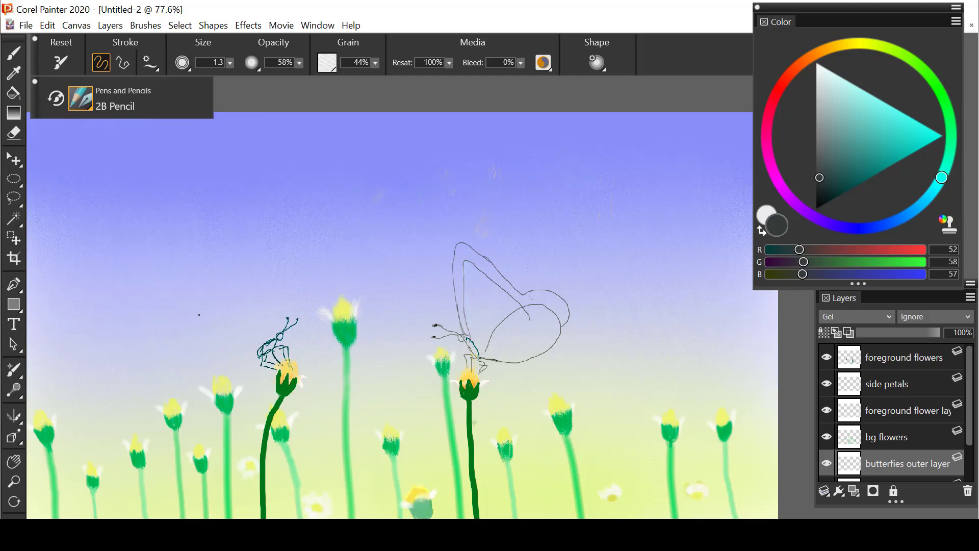
drag(258, 359, 255, 334)
mouse_move(211, 310)
mouse_down()
mouse_move(266, 316)
mouse_move(271, 305)
mouse_move(247, 254)
mouse_move(224, 265)
mouse_move(236, 238)
mouse_move(268, 284)
mouse_move(177, 348)
mouse_up()
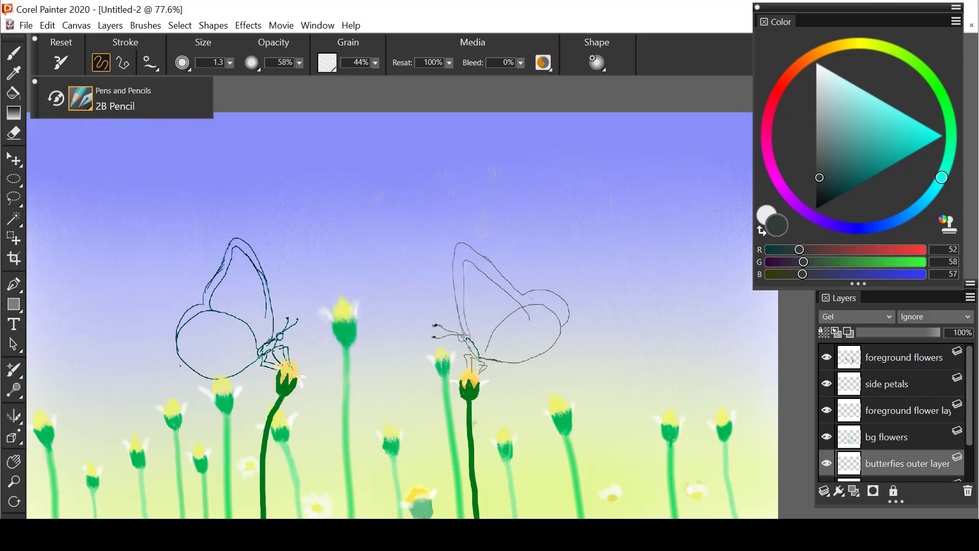
Erase part of the right butterfly's strokes and add lines inside its lower wing
key(n)
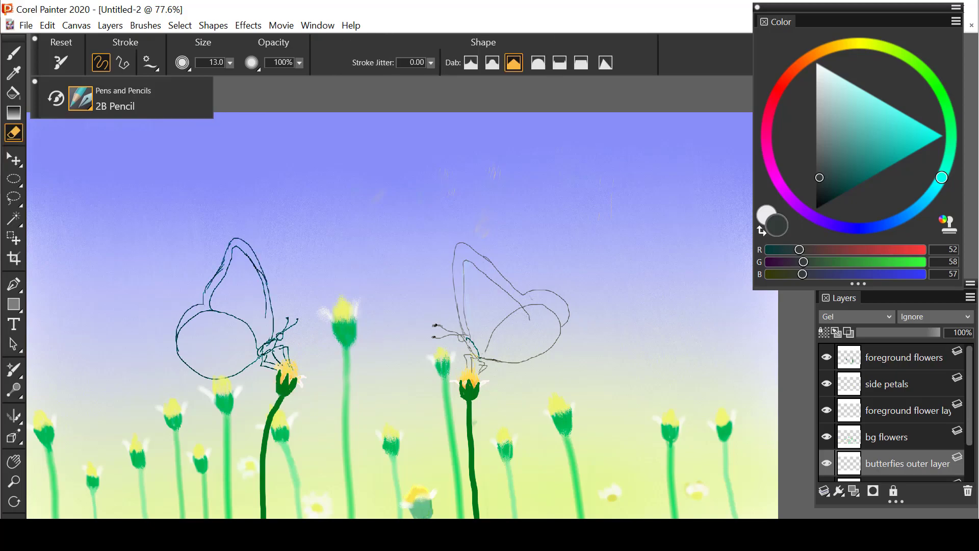
click(903, 357)
drag(474, 298, 528, 319)
click(14, 52)
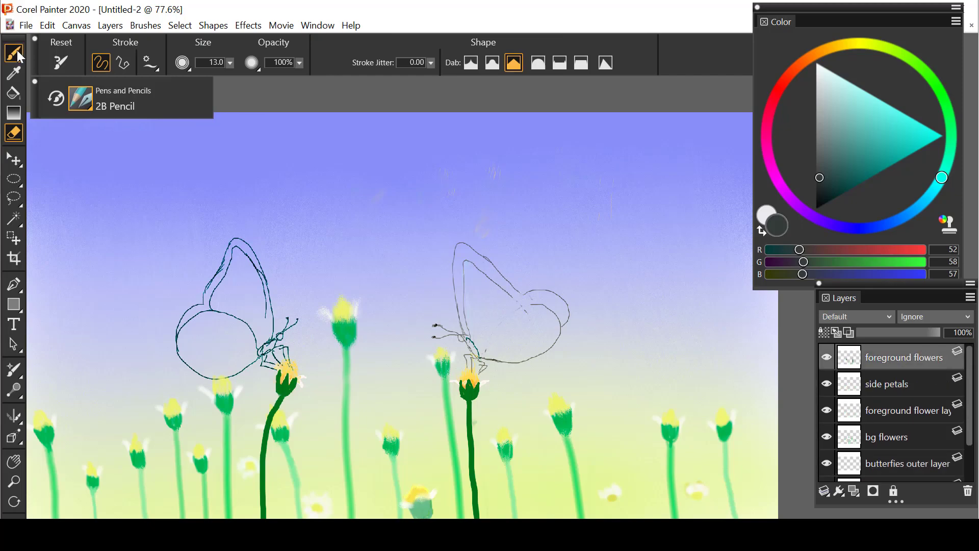
mouse_move(525, 304)
mouse_down()
mouse_move(482, 352)
mouse_move(506, 313)
mouse_up()
key(n)
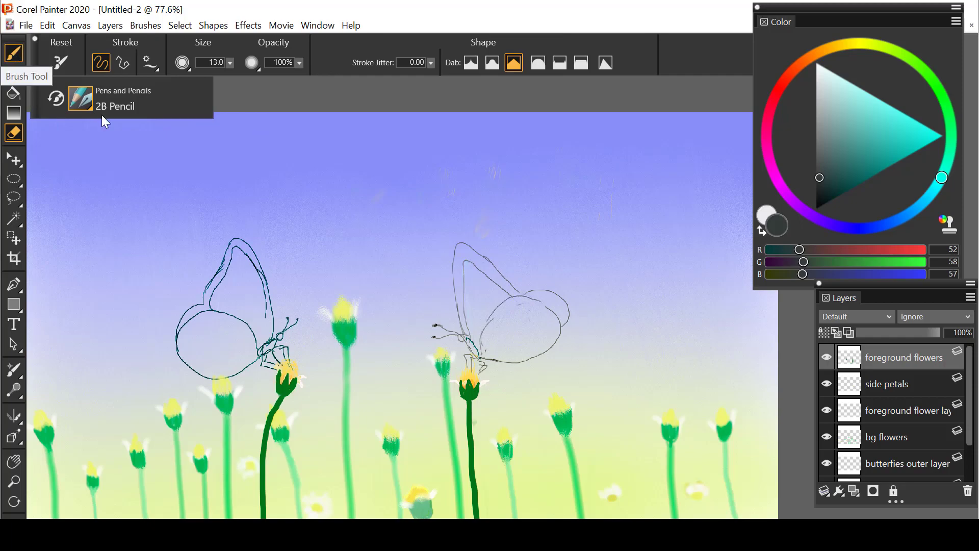
click(14, 52)
click(23, 131)
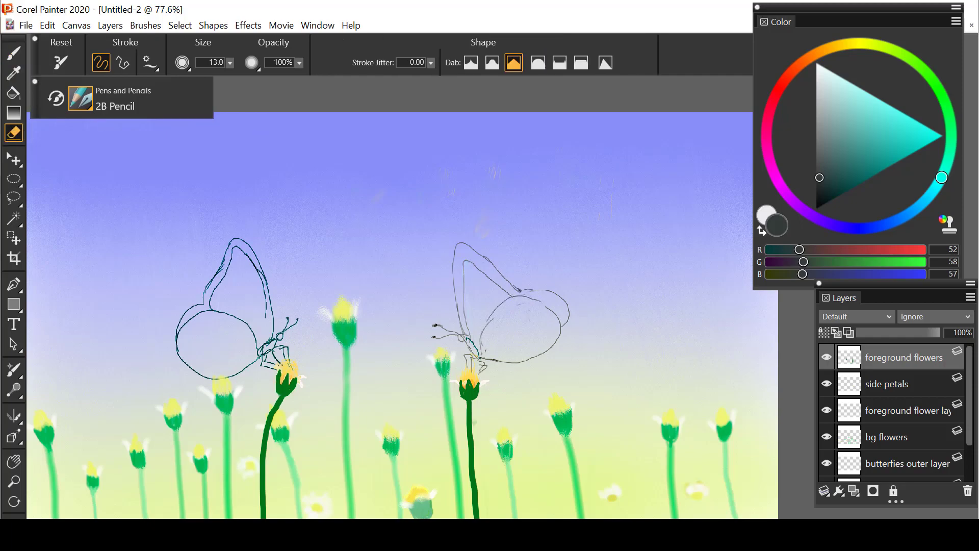
click(15, 55)
Darken and strengthen the top edge of the right butterfly's lower wing outline
drag(522, 287, 552, 292)
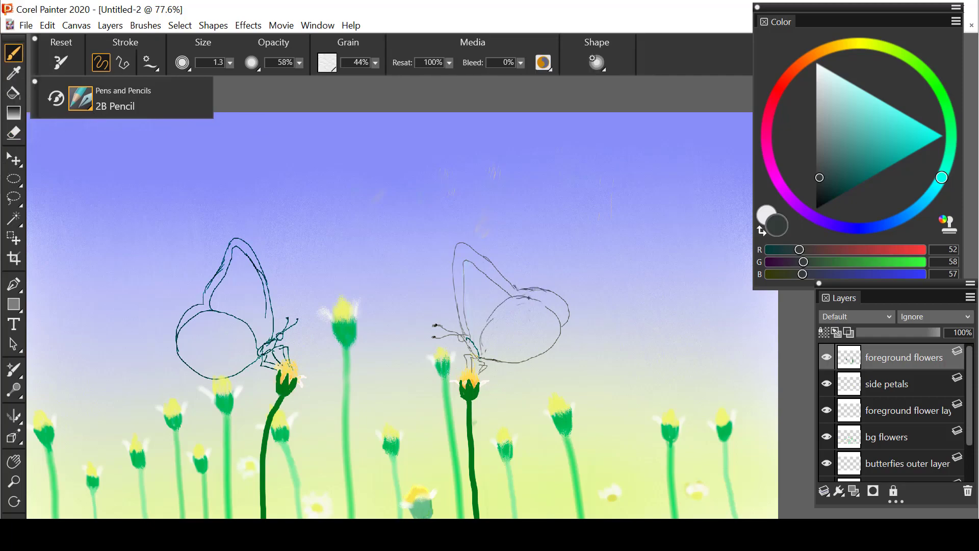
key(e)
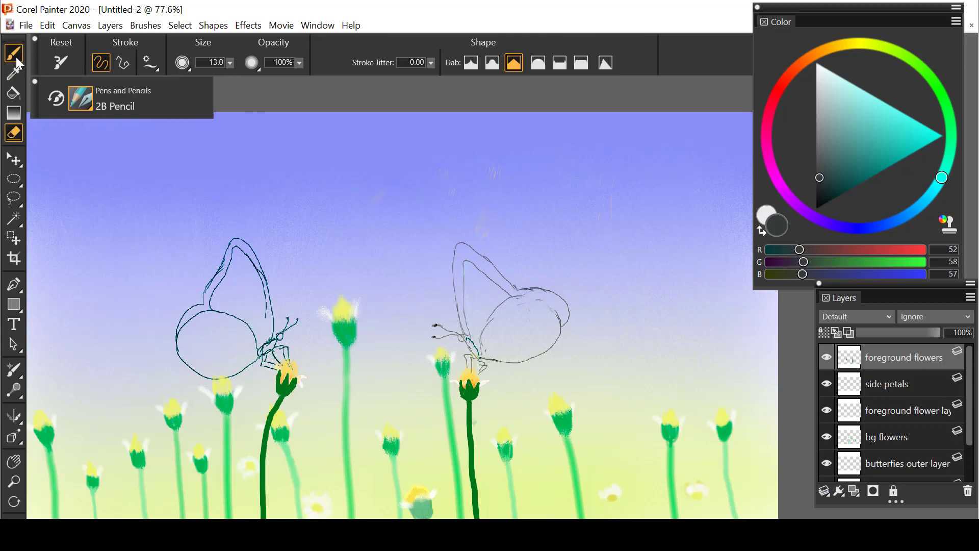
click(13, 53)
drag(526, 297, 552, 307)
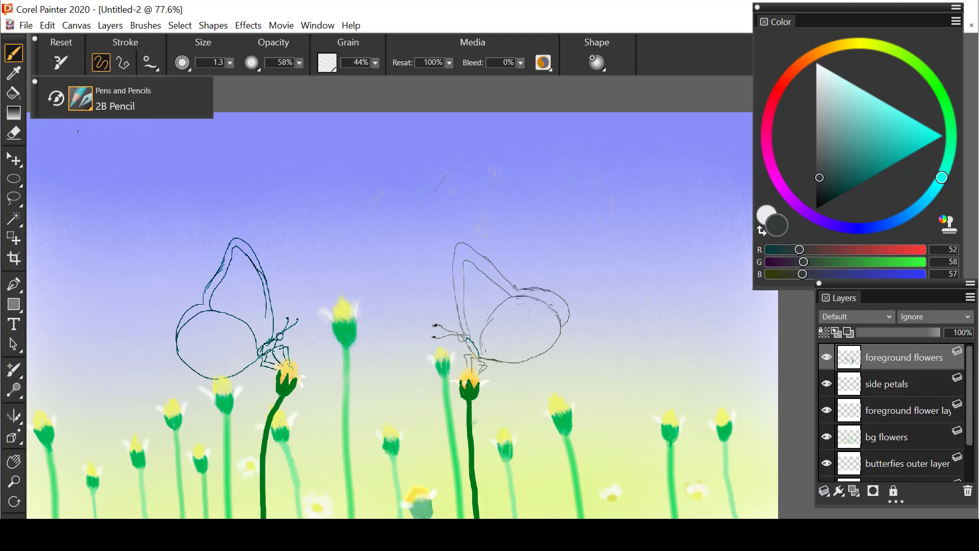
Select the layer below side petals and load a pale cyan for the wings
click(14, 133)
click(887, 383)
click(888, 411)
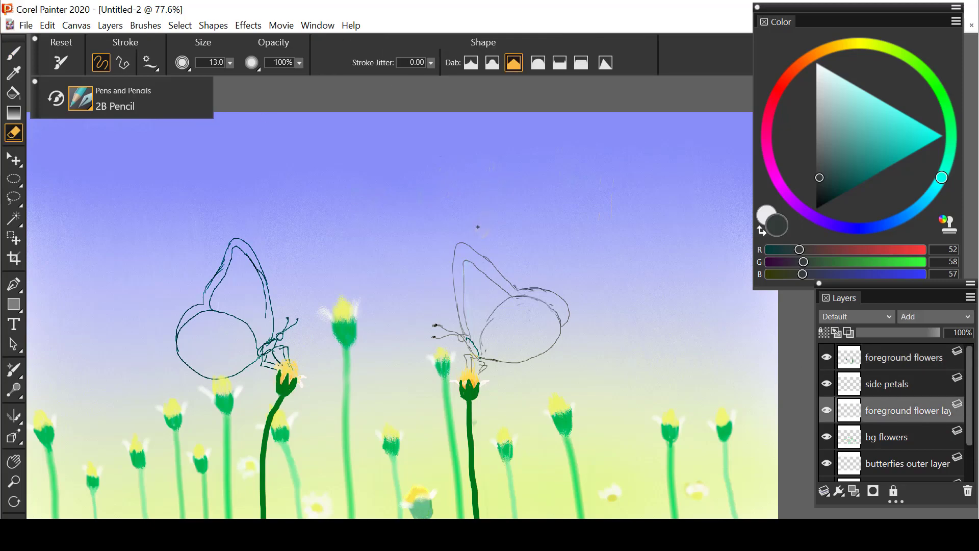
click(13, 52)
click(841, 86)
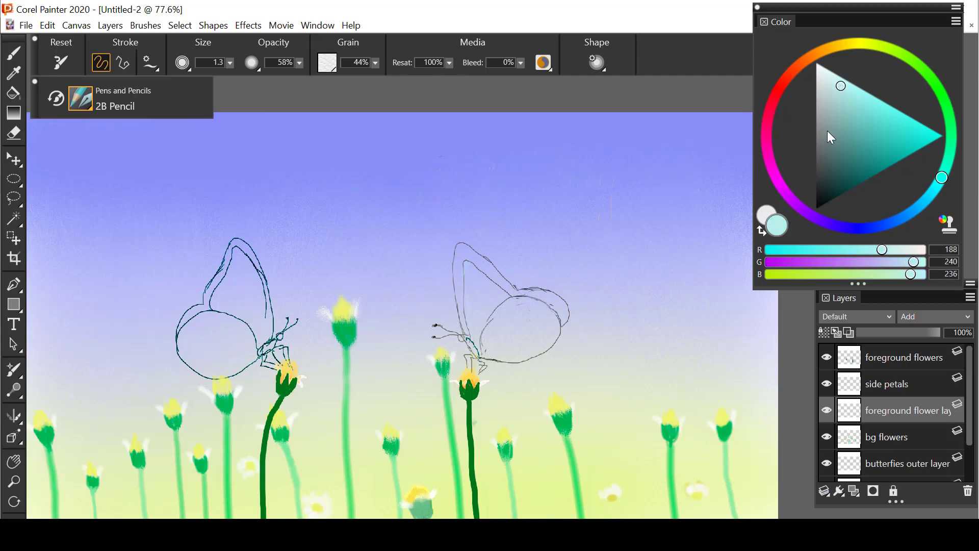
Rename the empty bottom layer to 'butterfly colors'
click(898, 463)
right_click(883, 464)
click(664, 59)
text(butterfly colors)
key(Return)
Airbrush pale blue onto the left butterfly's wing with Airbrushes > Digital Airbrush
click(117, 99)
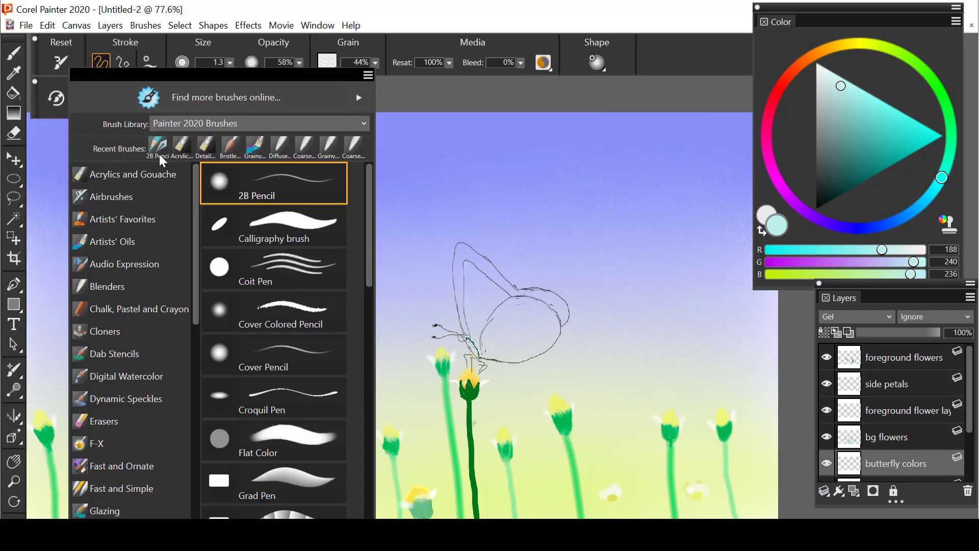
click(111, 196)
click(273, 311)
mouse_move(239, 264)
mouse_down()
mouse_move(255, 296)
mouse_move(214, 347)
mouse_up()
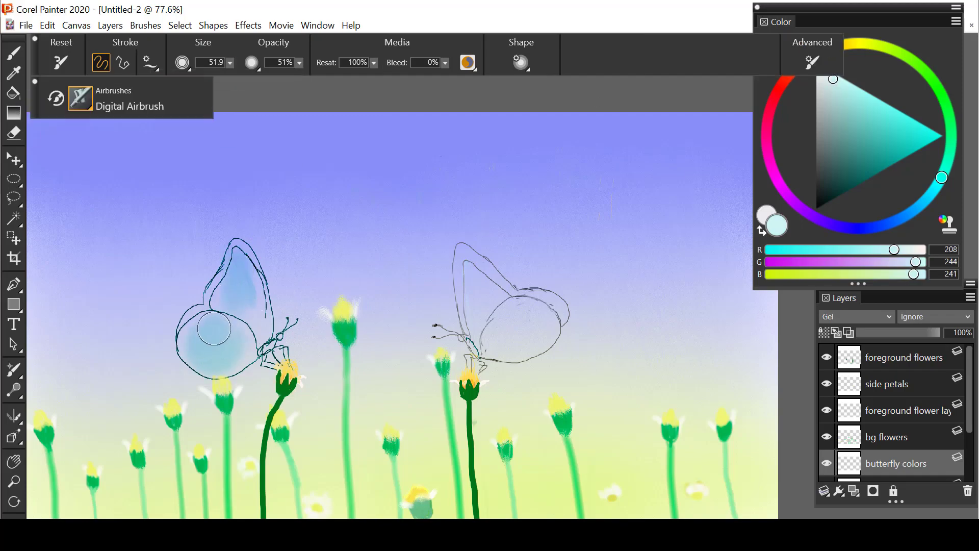
Try several pale blue and cyan tints, raise opacity, and spray the right butterfly's wings
click(827, 80)
drag(468, 263, 469, 289)
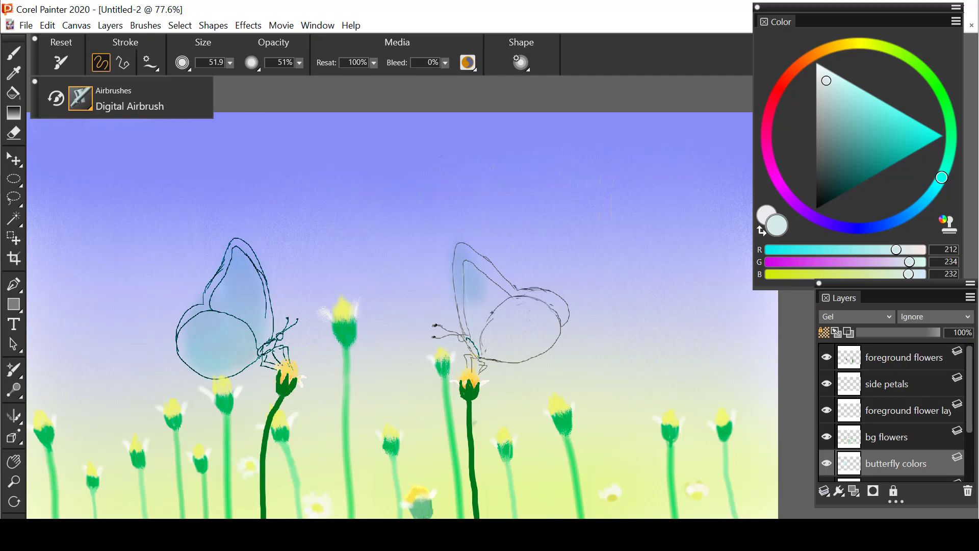
click(820, 72)
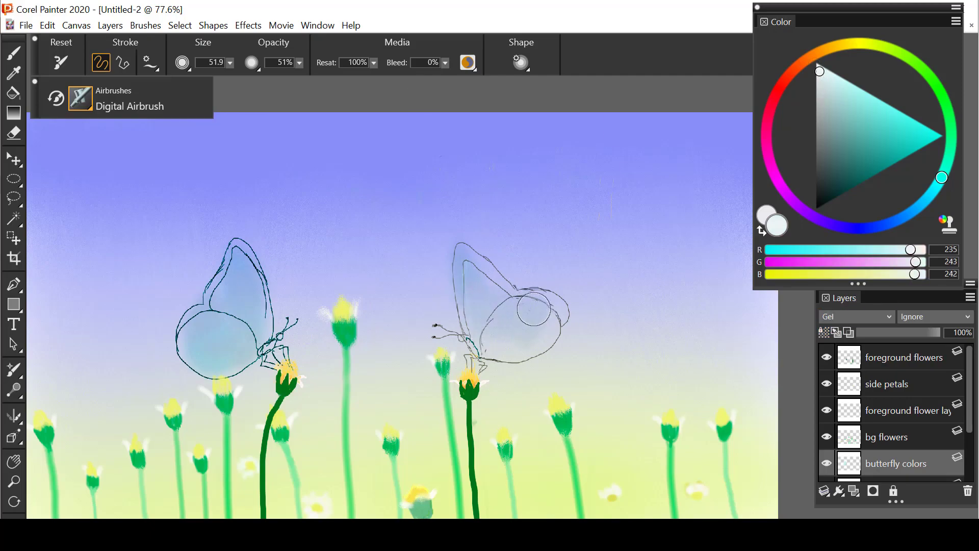
click(832, 89)
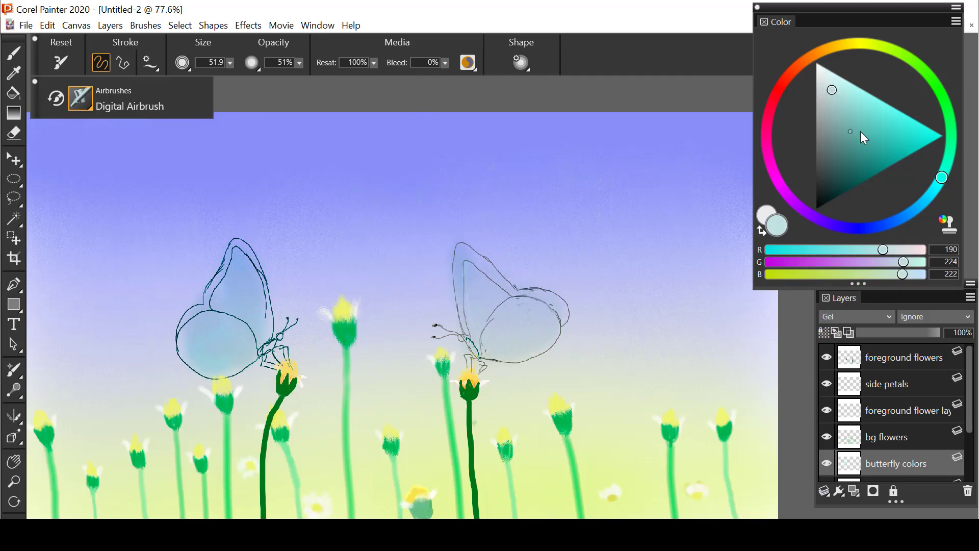
click(864, 138)
click(836, 86)
drag(299, 62, 347, 84)
drag(530, 326, 475, 274)
alt+click(529, 294)
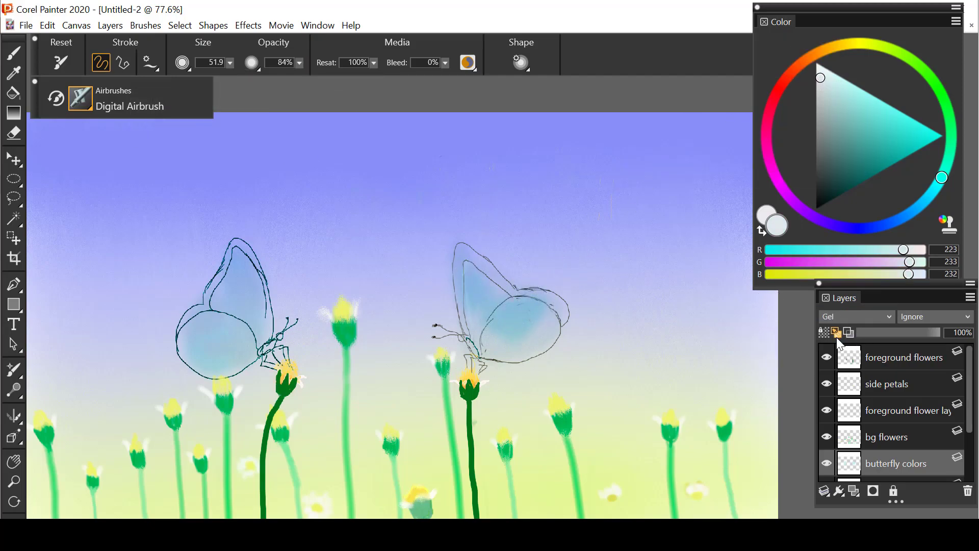
Move the butterfly colors layer above all other layers, undoing two test strokes in the sky
drag(633, 194, 672, 228)
key(ctrl+z)
drag(896, 463, 896, 357)
drag(490, 178, 531, 223)
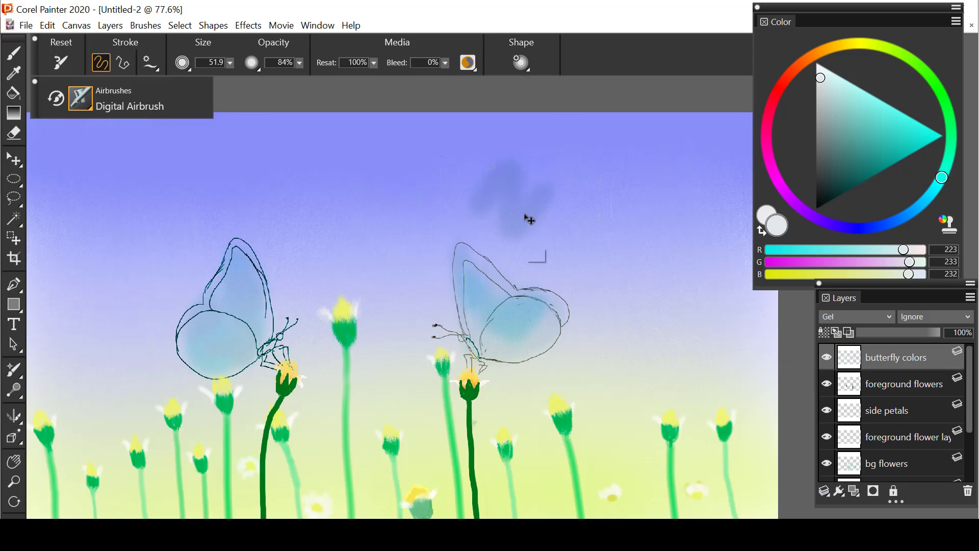
key(ctrl+z)
At full opacity, lighten both butterflies' lower wings near their bodies with a very pale tint
alt+click(572, 267)
click(299, 62)
drag(329, 79, 378, 79)
alt+click(530, 315)
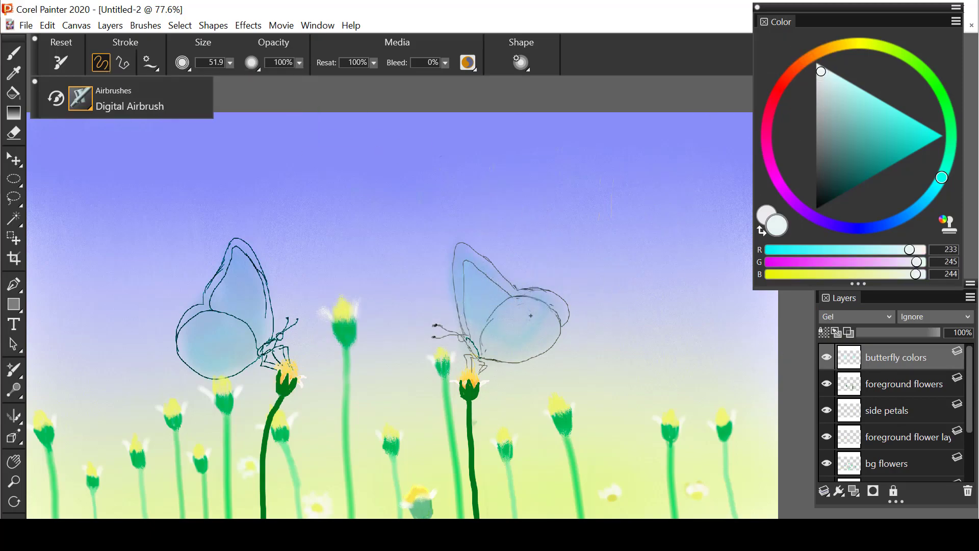
drag(255, 321, 204, 352)
drag(240, 278, 248, 352)
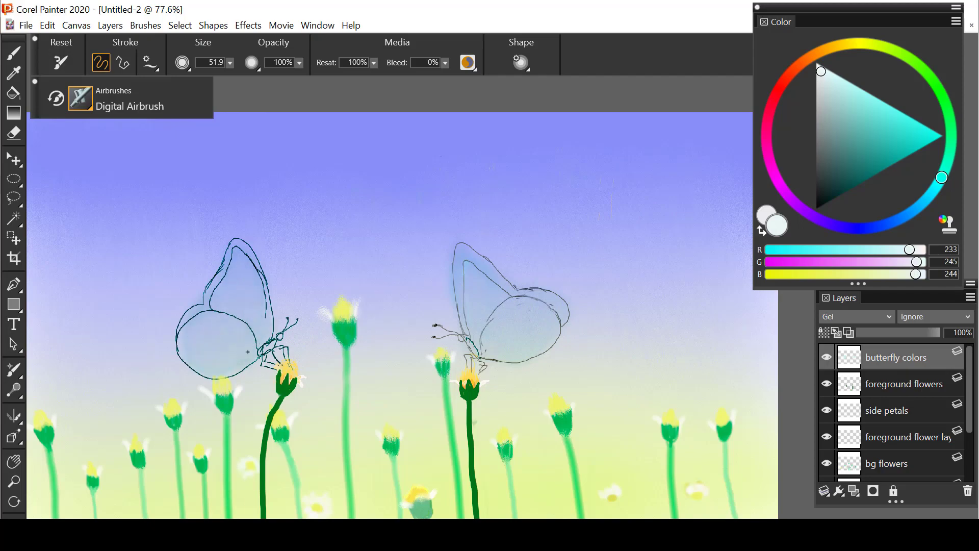
drag(505, 352, 495, 349)
key(n)
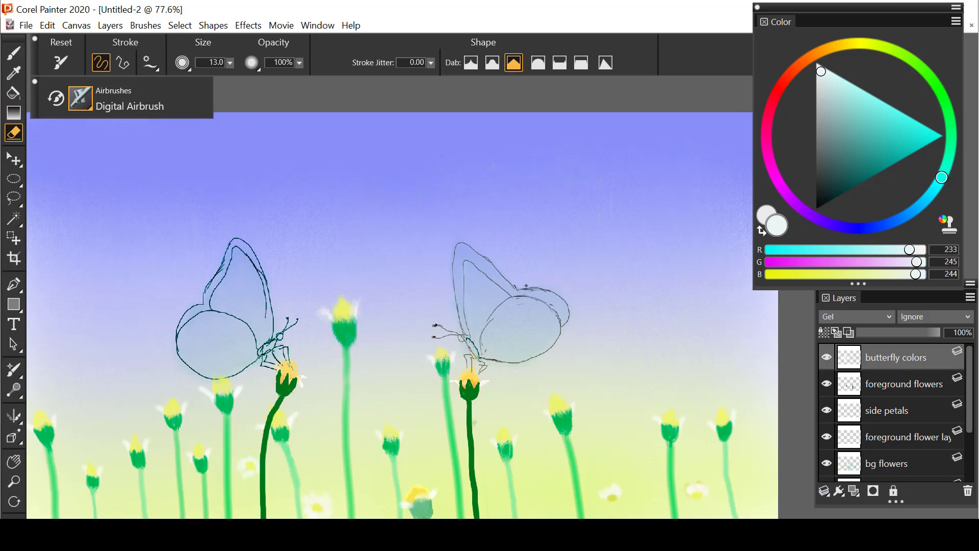
Set the Digital Airbrush to near-black at fine size 1.1 for wing lines
key(b)
click(821, 198)
click(230, 62)
drag(214, 81, 158, 81)
drag(234, 251, 248, 267)
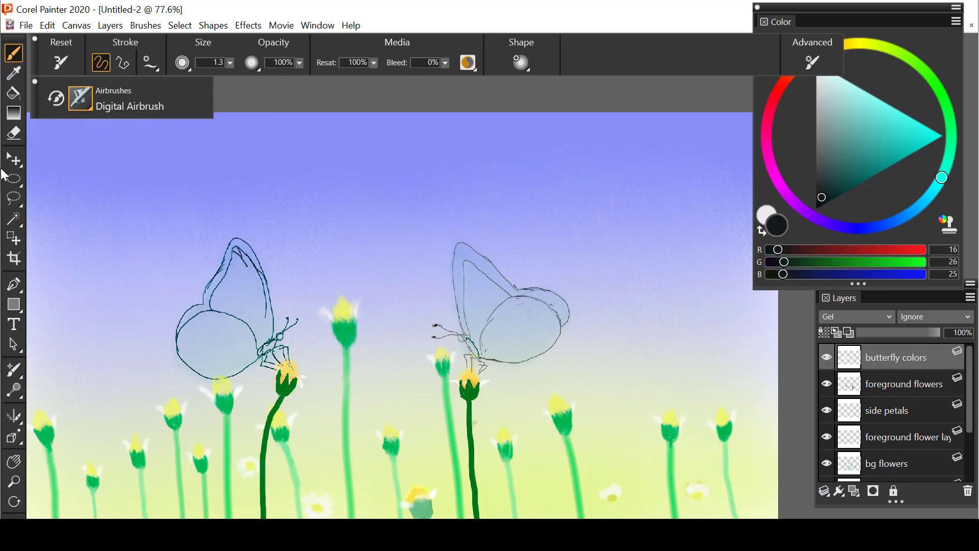
click(13, 132)
scroll(913, 408, down, 2)
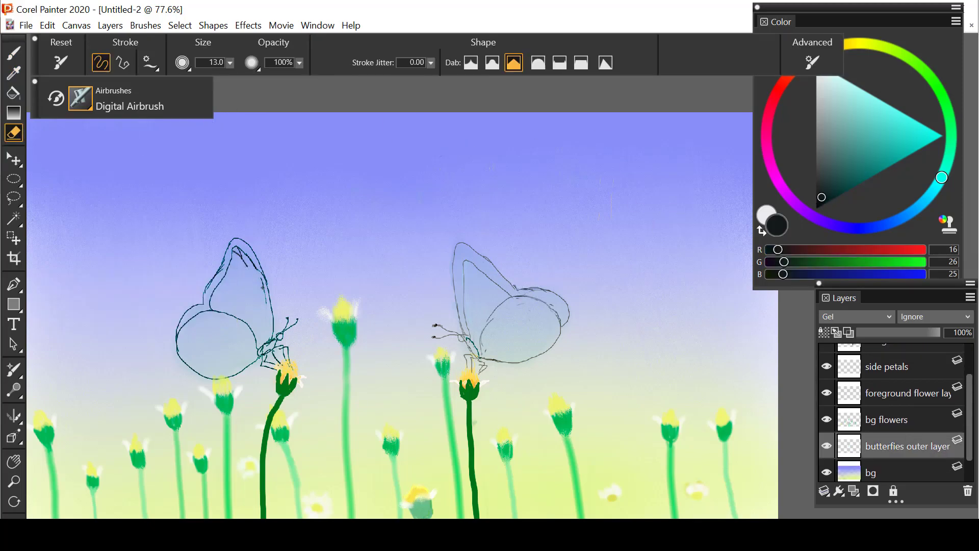
key(b)
Draw dark stripes and a long vein across the left butterfly's upper wing
drag(254, 266, 266, 311)
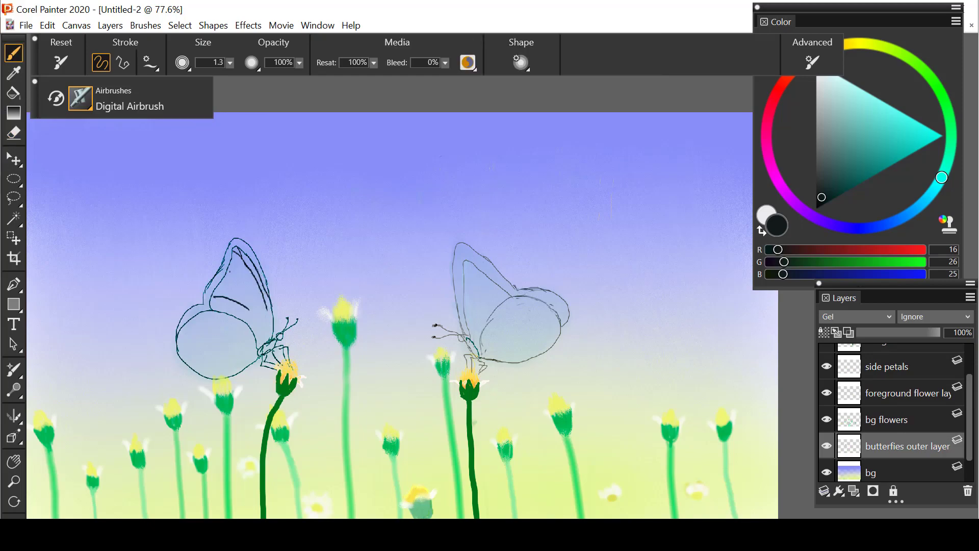
click(230, 62)
drag(157, 78, 154, 78)
mouse_move(214, 295)
mouse_down()
mouse_move(234, 297)
mouse_move(233, 286)
mouse_up()
mouse_move(226, 273)
mouse_down()
mouse_move(246, 267)
mouse_move(264, 332)
mouse_up()
mouse_move(226, 298)
mouse_down()
mouse_move(251, 300)
mouse_move(245, 288)
mouse_move(253, 312)
mouse_up()
Draw curved and short diagonal veins in the left butterfly's lower wing, undoing misplaced strokes
drag(191, 317, 254, 333)
key(ctrl+z)
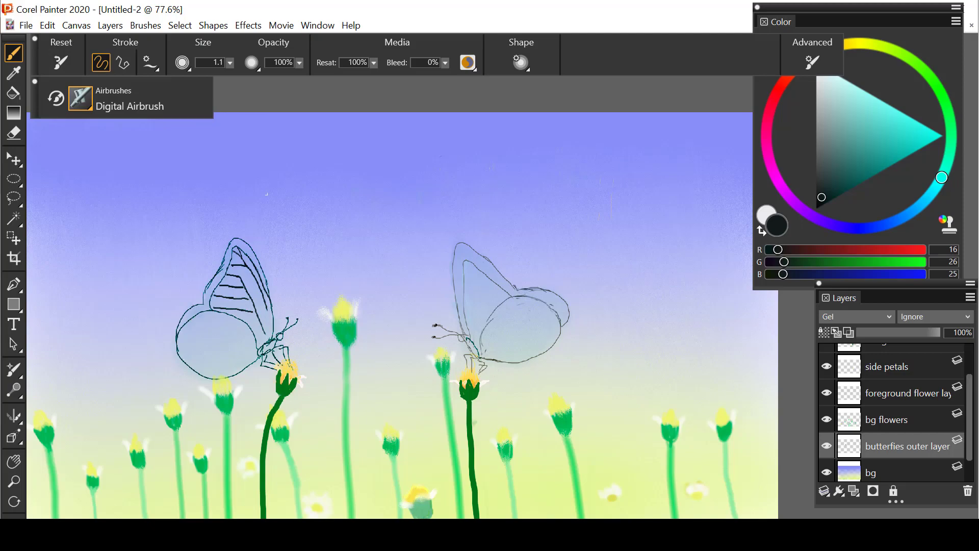
mouse_move(194, 313)
mouse_down()
mouse_move(256, 344)
mouse_move(211, 329)
mouse_move(226, 332)
mouse_move(220, 357)
mouse_move(250, 348)
mouse_up()
drag(202, 372, 216, 355)
key(ctrl+z)
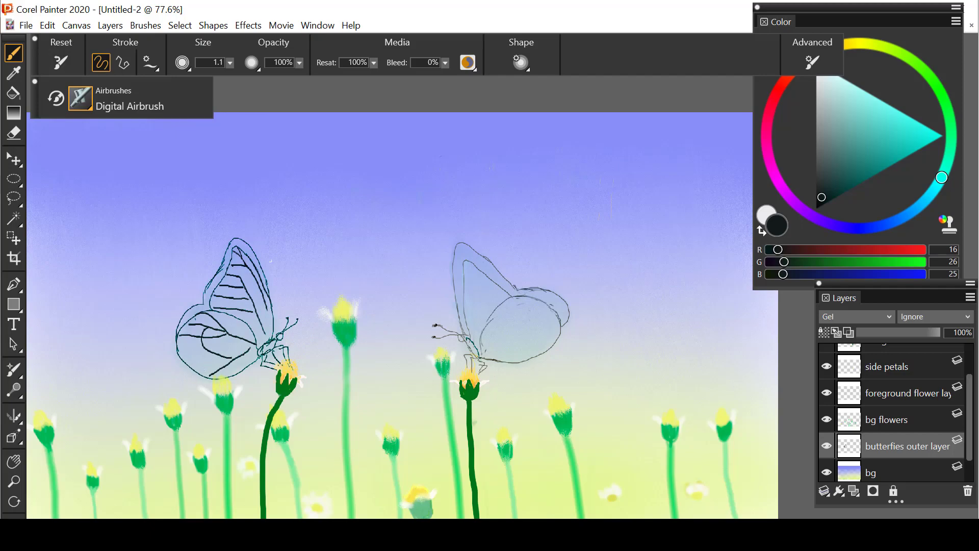
drag(207, 370, 183, 347)
key(ctrl+z)
drag(197, 372, 212, 352)
key(ctrl+z)
drag(196, 370, 219, 358)
Dab dark spots at the left butterfly's upper wing tip and along its front edge
mouse_move(229, 239)
mouse_down()
mouse_move(256, 257)
mouse_move(226, 258)
mouse_up()
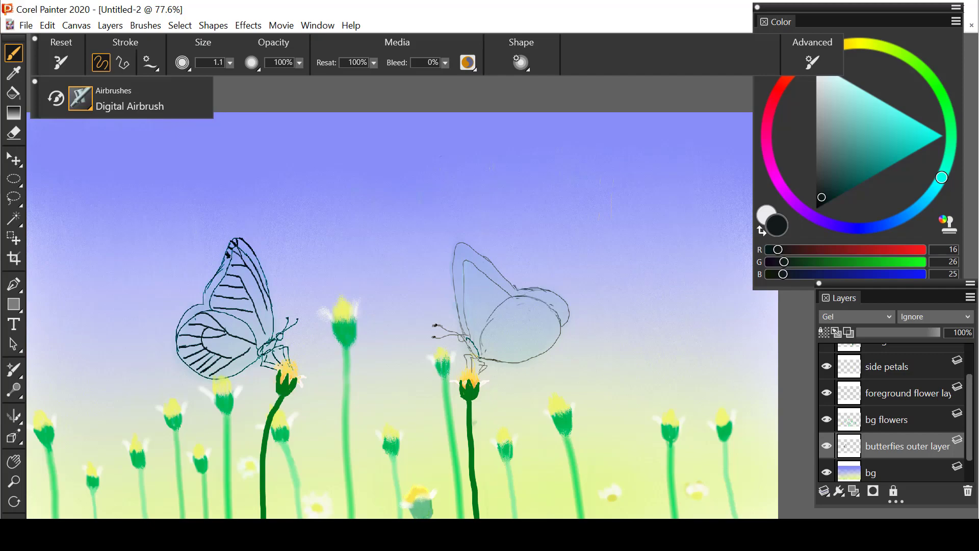
mouse_move(218, 280)
mouse_down()
mouse_move(212, 285)
mouse_move(222, 273)
mouse_up()
ctrl+click(277, 312)
Zoom to 134.9% and add two more dark spots on the left wing edge
drag(270, 248, 293, 231)
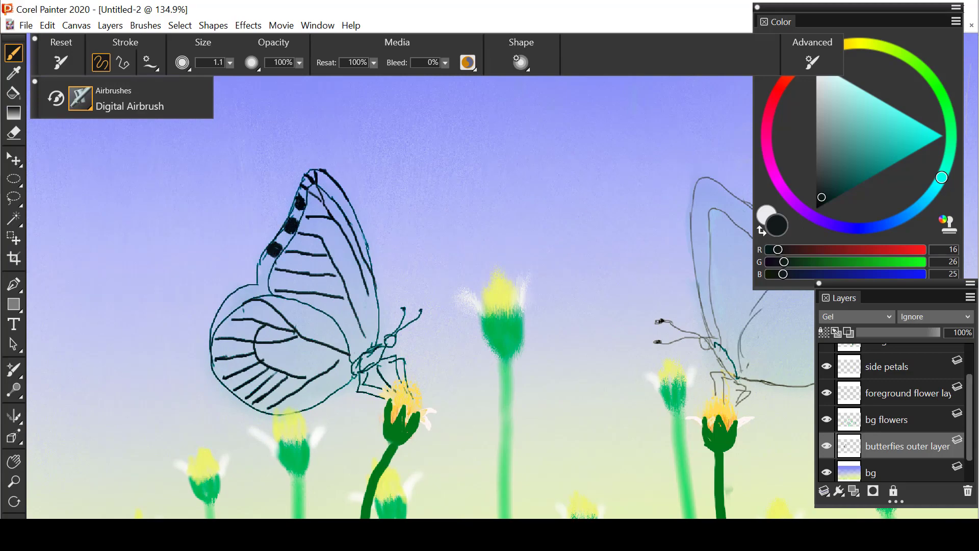
drag(258, 261, 267, 271)
mouse_move(241, 302)
mouse_down()
mouse_move(225, 301)
mouse_move(241, 289)
mouse_move(234, 294)
mouse_up()
Shade the left butterfly's lower wing and upper wing edge in grey at 44% opacity
drag(942, 177, 899, 220)
click(819, 169)
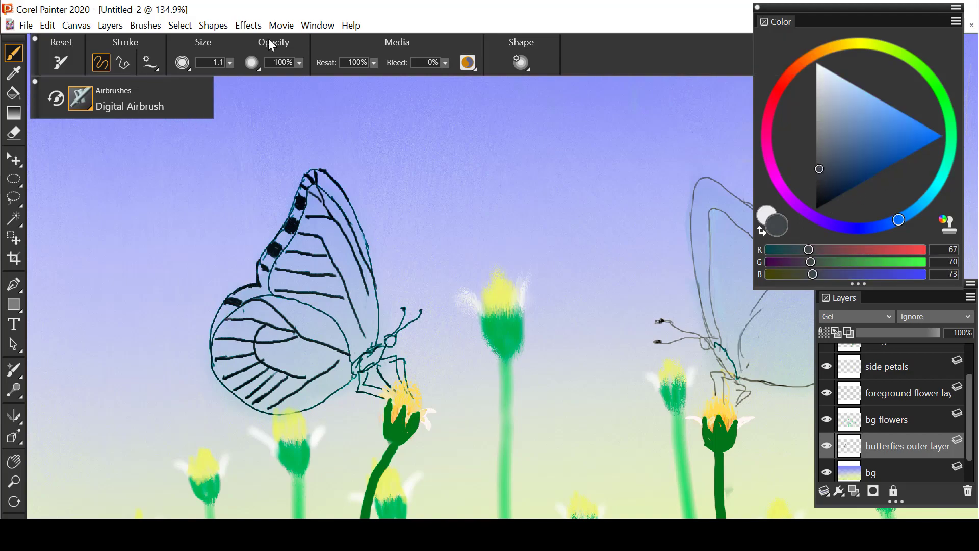
drag(300, 63, 291, 76)
mouse_move(215, 335)
mouse_down()
mouse_move(243, 337)
mouse_move(255, 362)
mouse_move(283, 375)
mouse_up()
drag(816, 162, 818, 139)
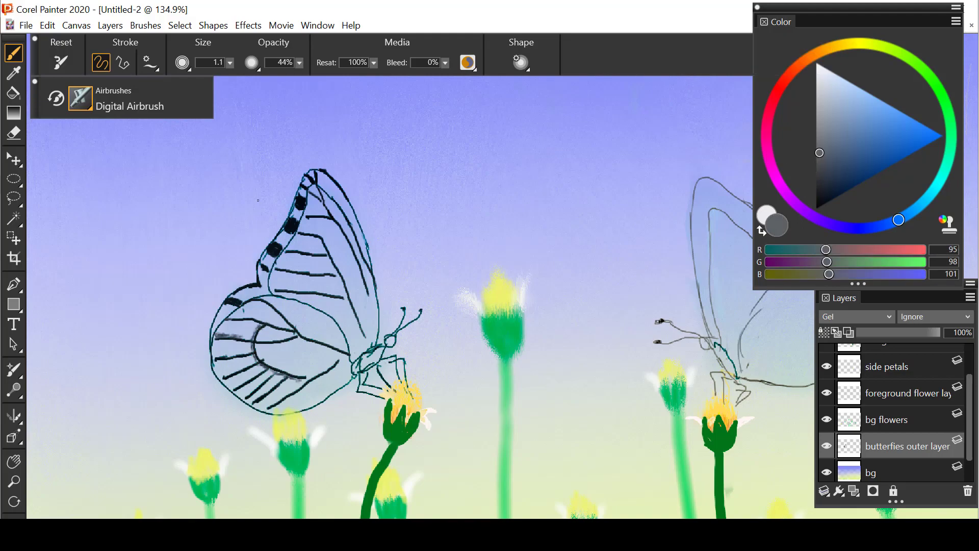
drag(353, 265, 375, 325)
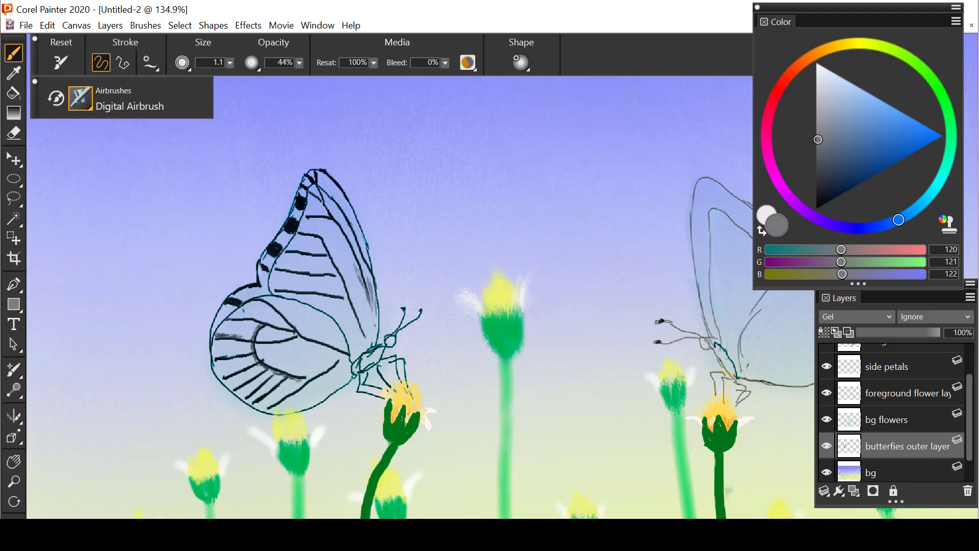
click(80, 98)
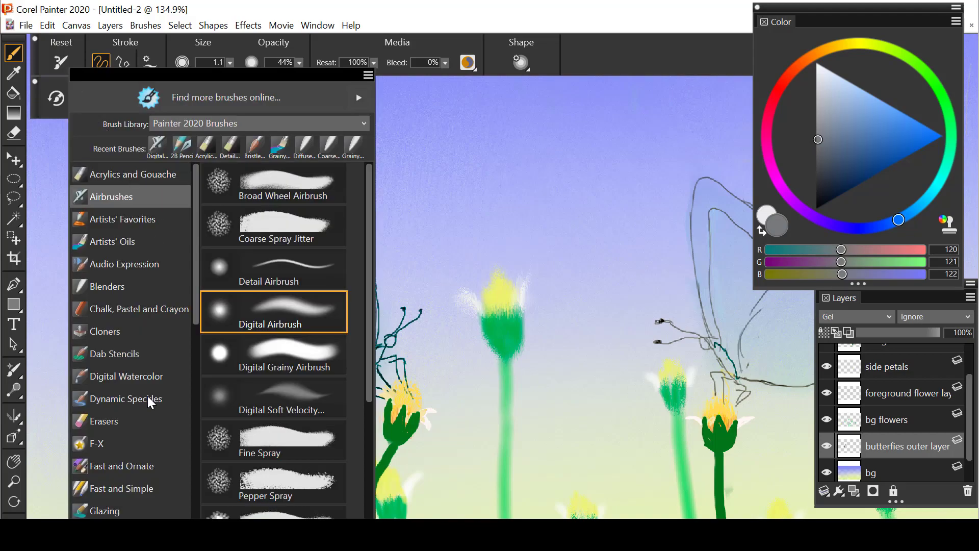
Speckle grey Pepper Spray texture, smaller and lower flow, over the left butterfly's upper wing
click(282, 479)
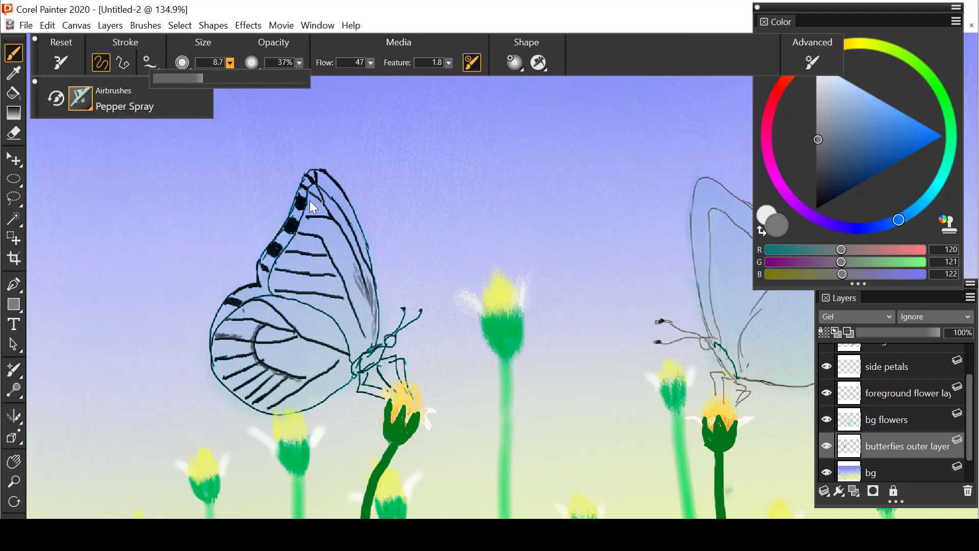
drag(328, 213, 324, 240)
key(bracketleft)
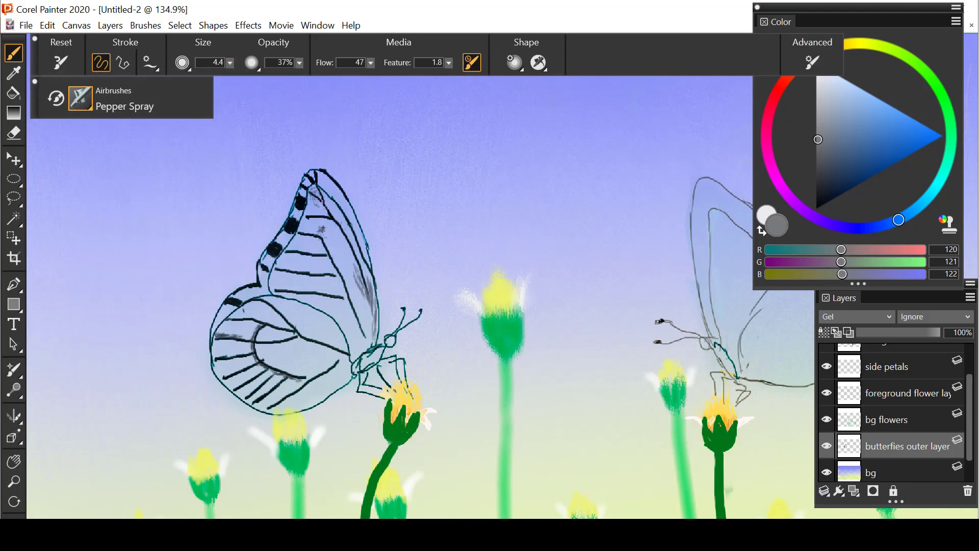
drag(371, 62, 352, 69)
mouse_move(314, 239)
mouse_down()
mouse_move(312, 287)
mouse_move(278, 267)
mouse_move(313, 195)
mouse_up()
drag(267, 299, 316, 193)
drag(366, 242, 369, 275)
Speckle the lower wing edges and upper wing tip, then zoom out to 72.6%
mouse_move(271, 375)
mouse_down()
mouse_move(248, 344)
mouse_move(255, 322)
mouse_up()
drag(245, 319, 224, 317)
mouse_move(222, 366)
mouse_down()
mouse_move(263, 406)
mouse_move(301, 413)
mouse_move(382, 351)
mouse_up()
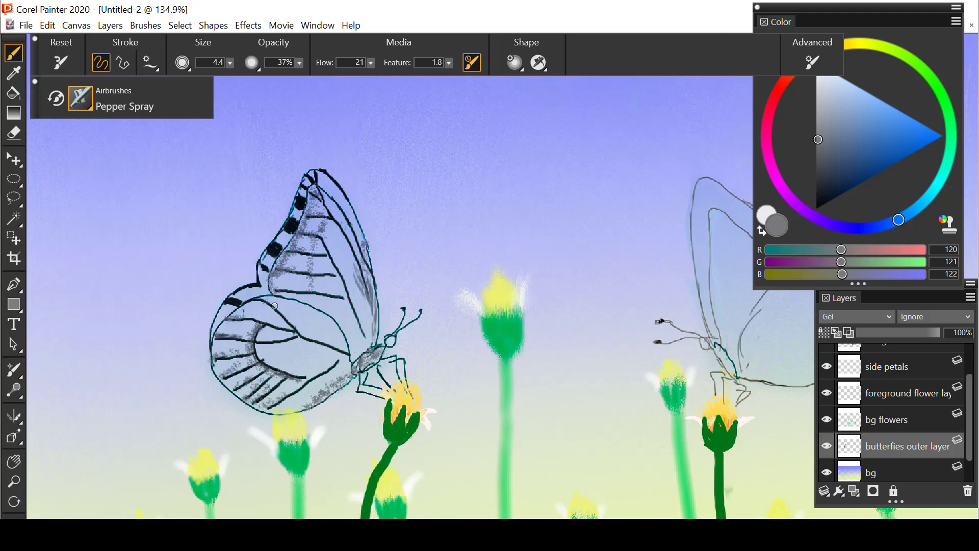
mouse_move(264, 297)
mouse_down()
mouse_move(276, 309)
mouse_move(250, 325)
mouse_move(224, 318)
mouse_move(244, 294)
mouse_up()
mouse_move(276, 243)
mouse_down()
mouse_move(320, 179)
mouse_move(346, 220)
mouse_move(369, 336)
mouse_up()
key(m)
drag(166, 295, 179, 230)
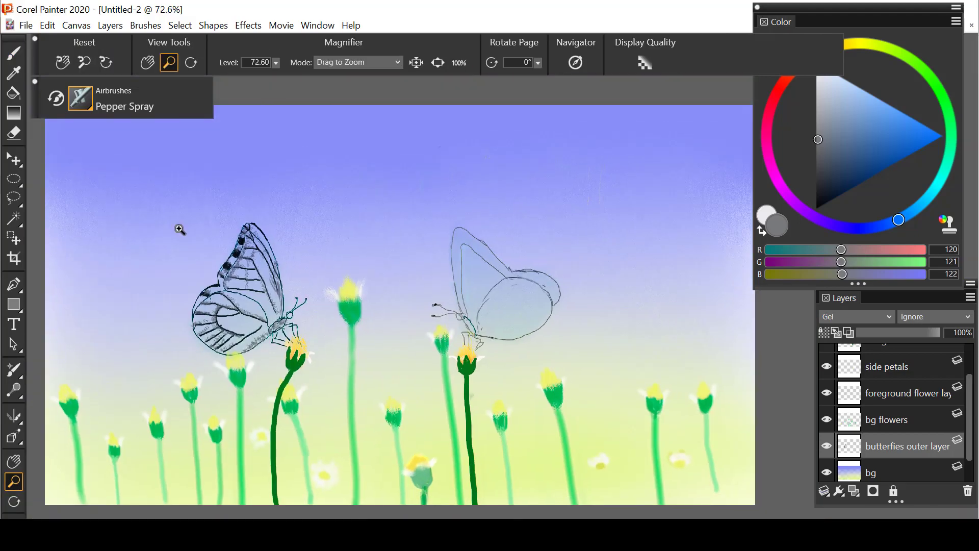
Paint dark diagonal stripes along the right butterfly's upper wing edges with Acrylics > Detail Opaque
click(80, 98)
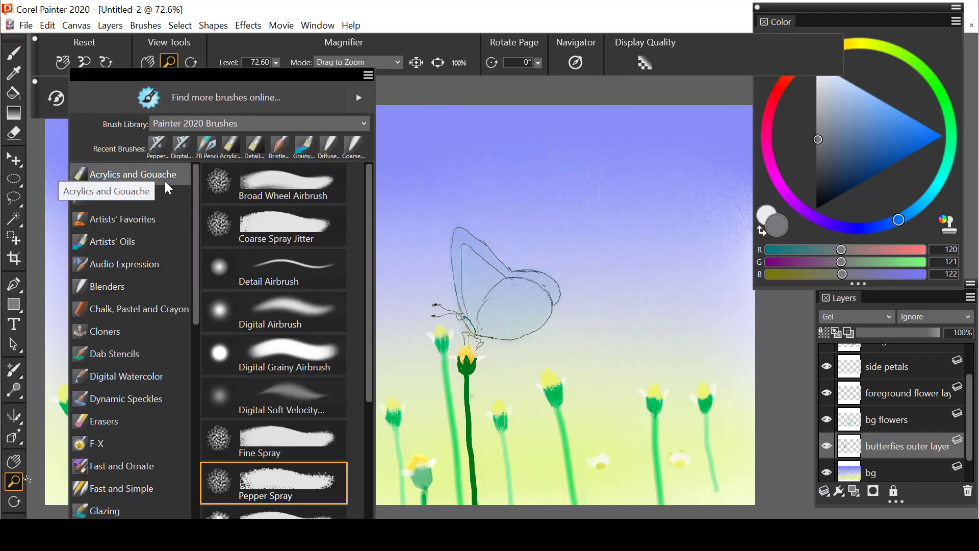
click(77, 173)
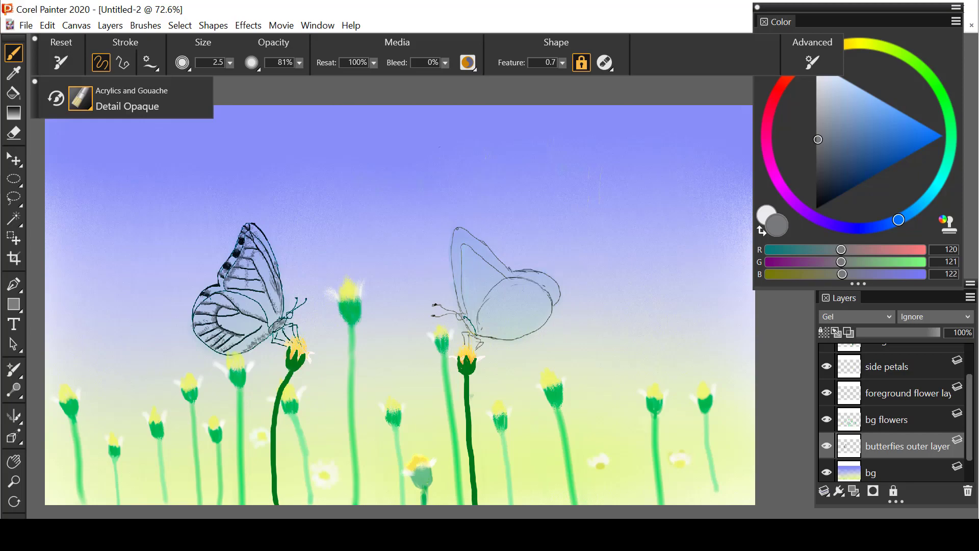
drag(456, 239, 461, 288)
drag(472, 232, 457, 245)
mouse_move(476, 238)
mouse_down()
mouse_move(472, 249)
mouse_move(499, 273)
mouse_move(544, 281)
mouse_up()
key(n)
drag(970, 403, 977, 363)
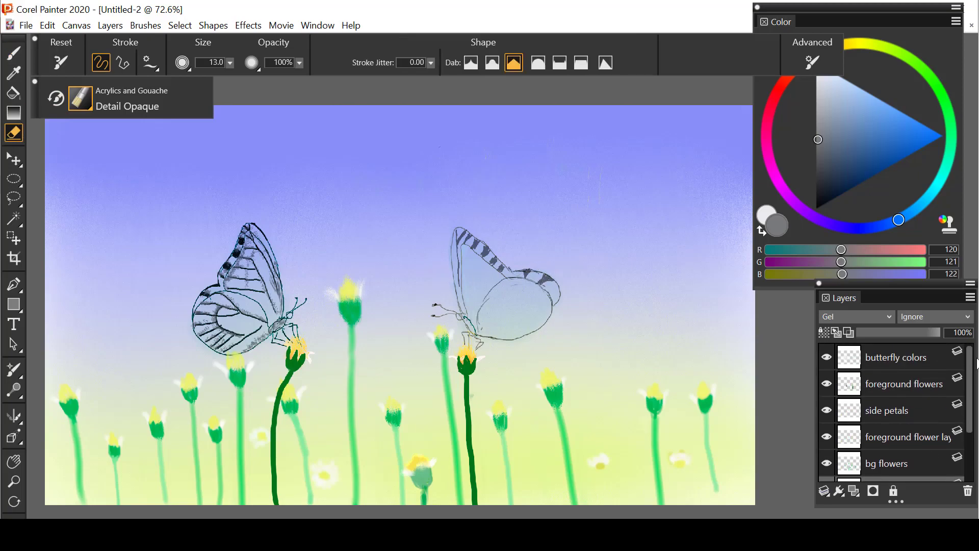
Load a darker grey and drag the butterflies outer layer to the top of the stack
click(903, 383)
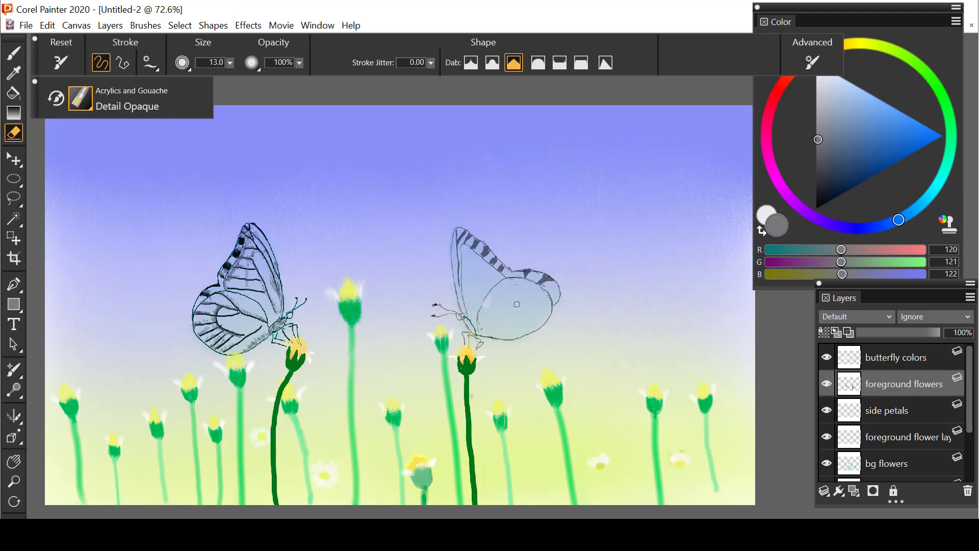
click(936, 359)
scroll(935, 356, down, 2)
scroll(965, 359, up, 2)
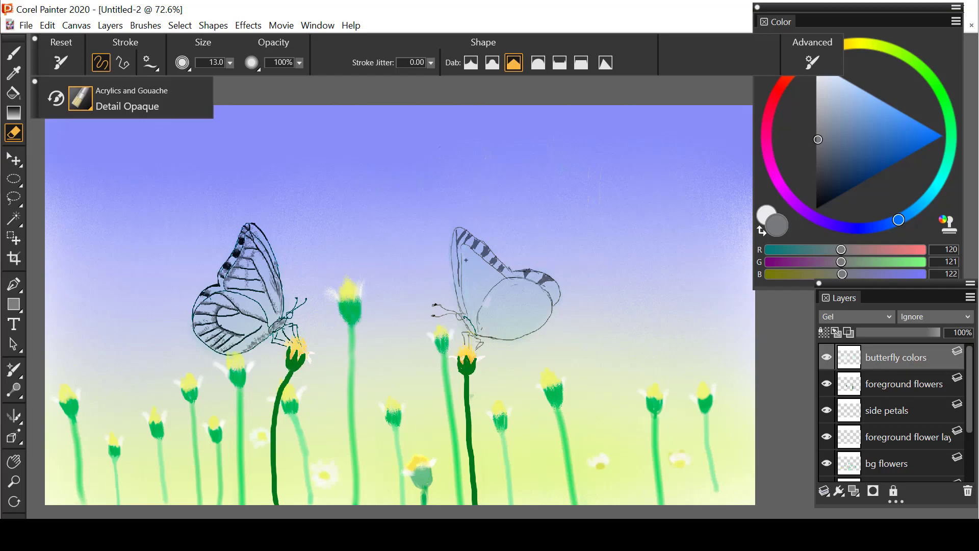
alt+click(484, 292)
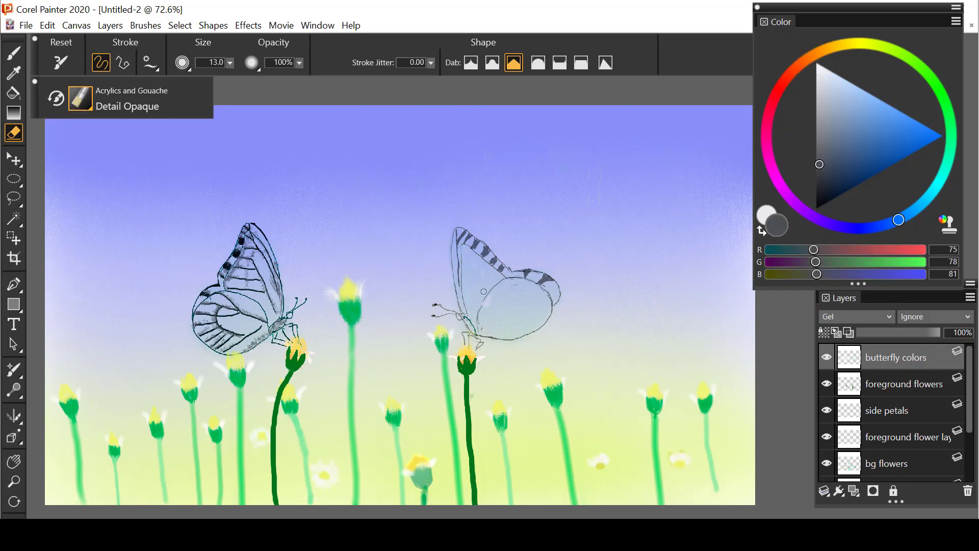
scroll(914, 406, down, 2)
drag(898, 427, 897, 357)
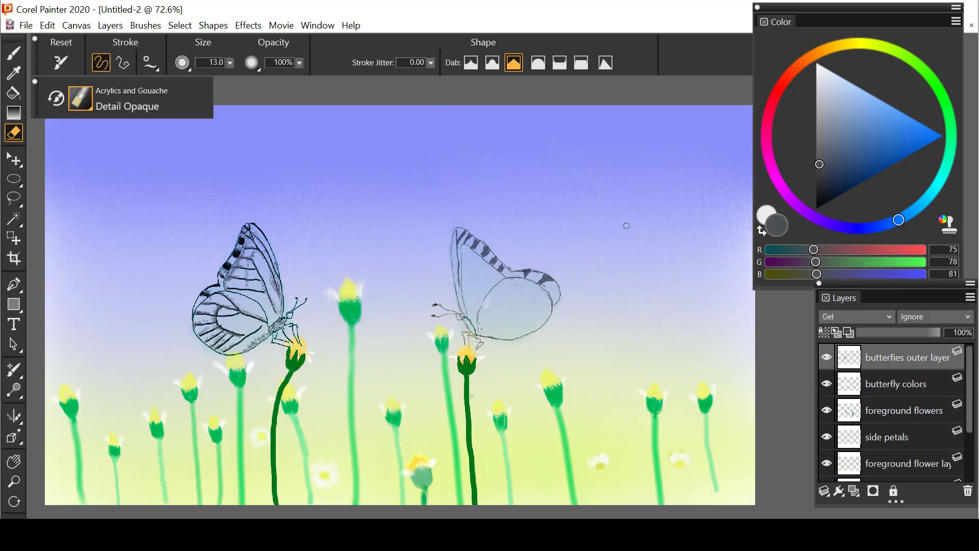
click(903, 384)
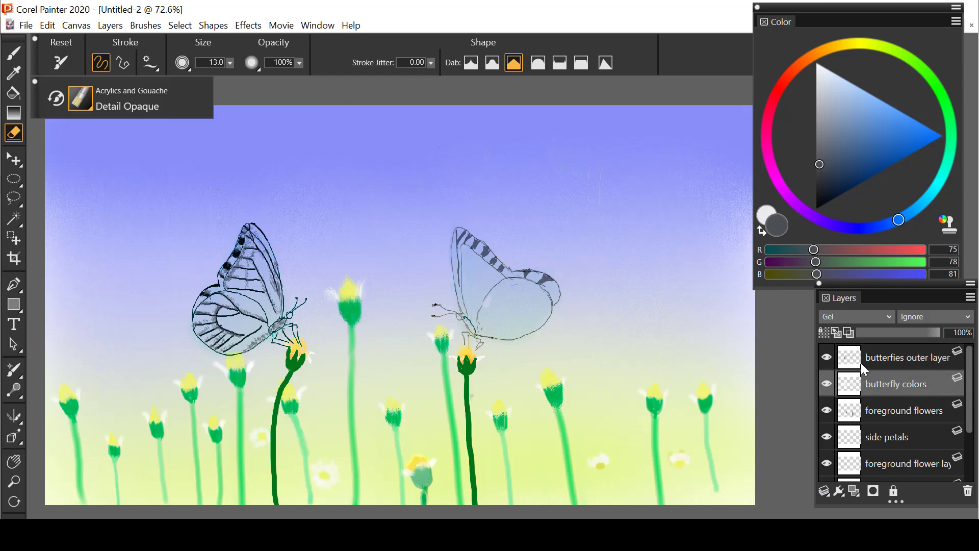
Draw dark vein lines across the right butterfly's forewing and hindwing, undoing a stray stroke
click(19, 53)
mouse_move(465, 244)
mouse_down()
mouse_move(464, 316)
mouse_move(460, 266)
mouse_up()
key(ctrl+z)
key(ctrl+z)
mouse_move(466, 317)
mouse_down()
mouse_move(459, 270)
mouse_move(470, 312)
mouse_up()
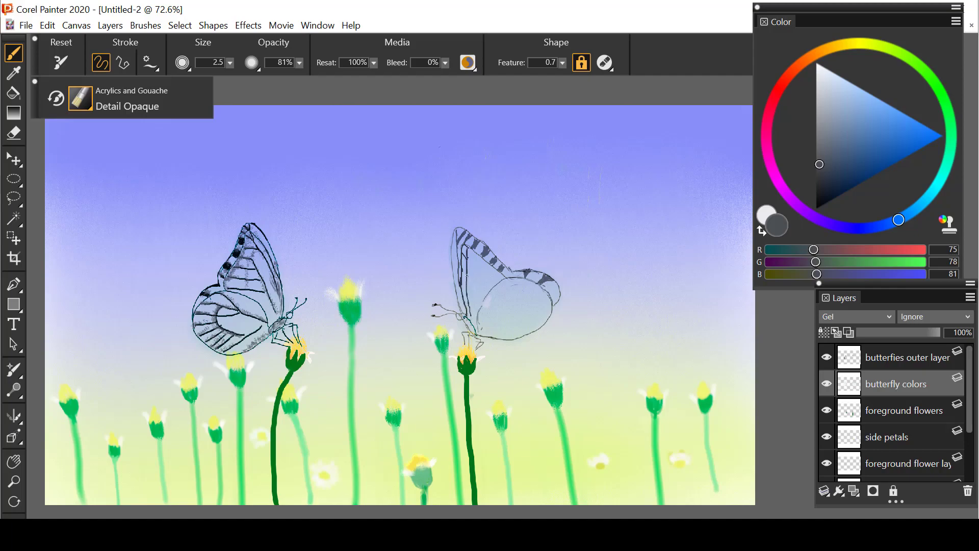
drag(474, 256, 469, 282)
mouse_move(482, 309)
mouse_down()
mouse_move(487, 265)
mouse_move(473, 282)
mouse_move(496, 272)
mouse_move(478, 324)
mouse_up()
mouse_move(520, 281)
mouse_down()
mouse_move(498, 308)
mouse_move(513, 301)
mouse_move(523, 323)
mouse_up()
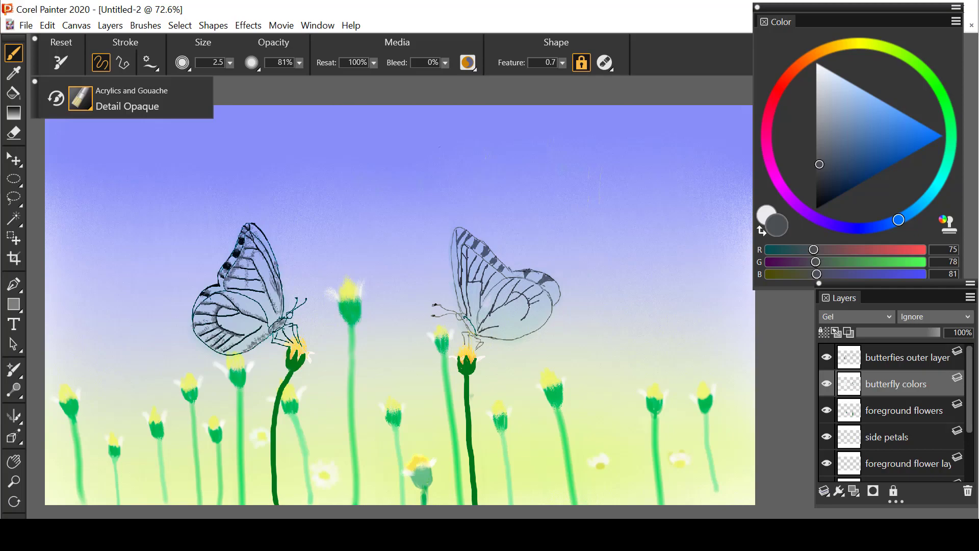
mouse_move(533, 291)
mouse_down()
mouse_move(547, 317)
mouse_move(509, 327)
mouse_move(545, 322)
mouse_up()
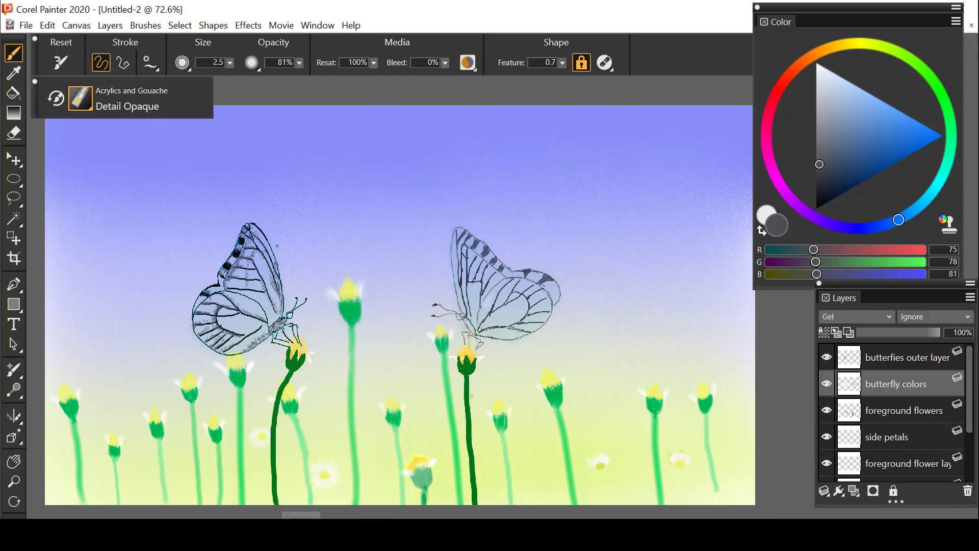
click(81, 98)
click(319, 173)
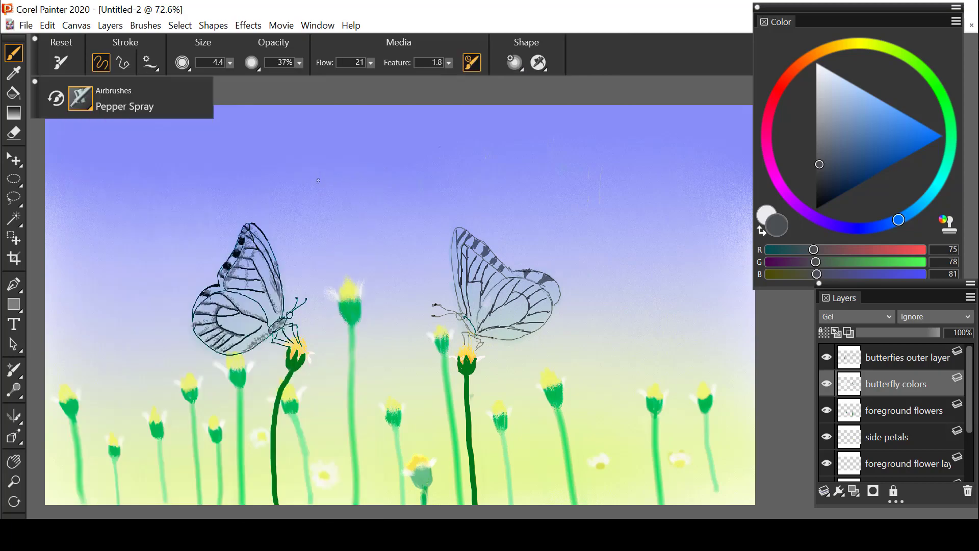
Spray grey Pepper Spray shading over the right butterfly's upper and lower wing edges
drag(457, 270, 458, 255)
mouse_move(468, 306)
mouse_down()
mouse_move(531, 299)
mouse_move(543, 310)
mouse_move(497, 332)
mouse_up()
drag(538, 278, 493, 257)
drag(480, 337, 511, 326)
Add a new top layer named 'butterfly highlights'
click(880, 350)
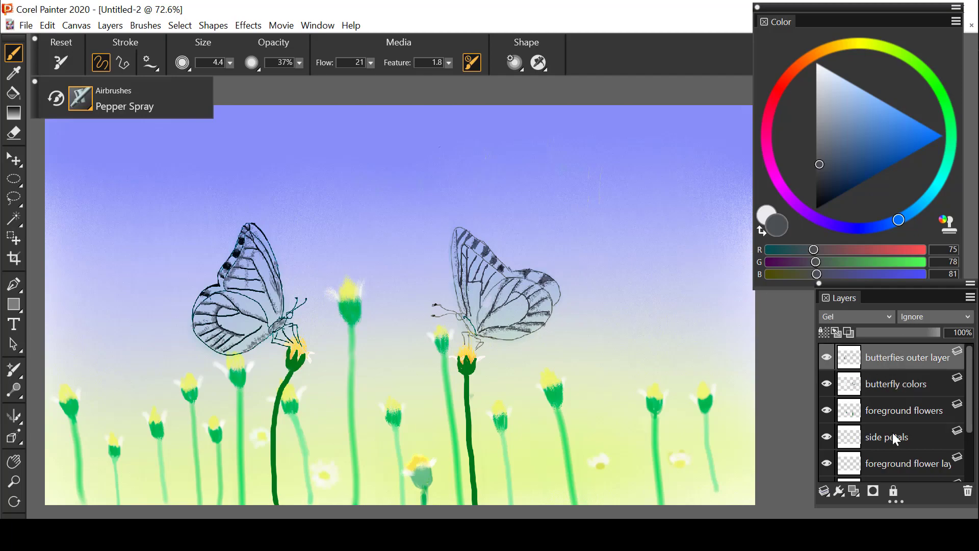
key(ctrl+shift+n)
double_click(869, 356)
text(butterfly highlights)
key(Return)
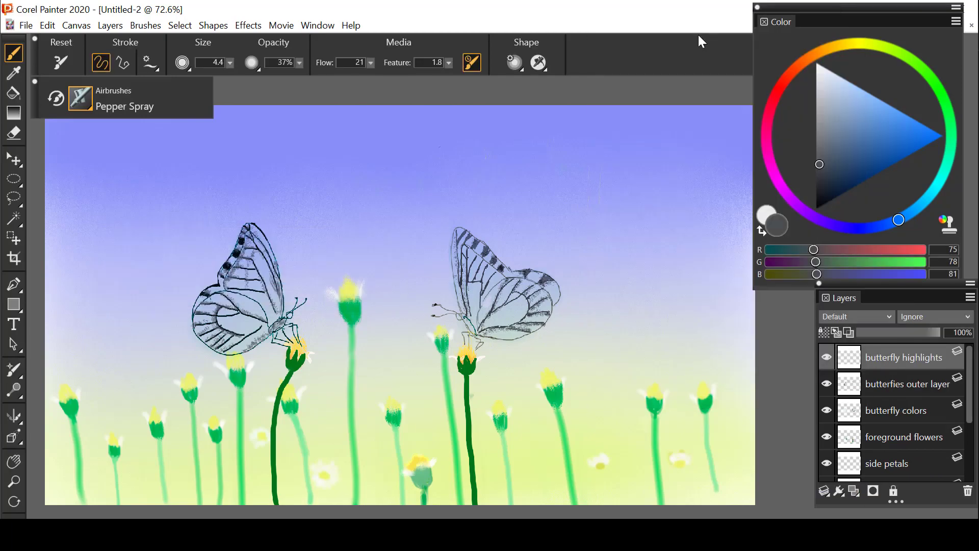
Spray soft highlights on both butterflies' wings with the Digital Airbrush at size 66.2
click(80, 98)
click(275, 303)
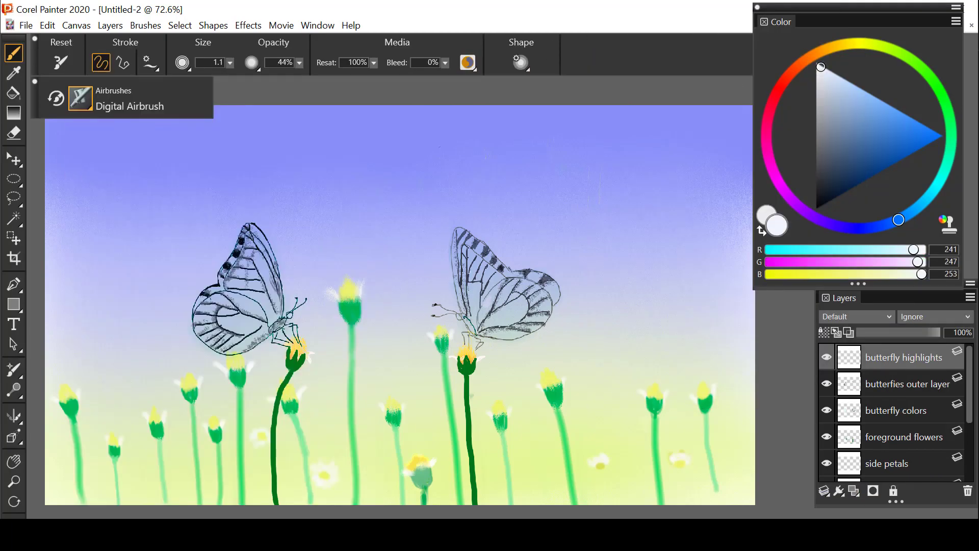
click(230, 62)
click(253, 79)
drag(468, 240, 472, 306)
drag(204, 311, 229, 334)
mouse_move(240, 265)
mouse_down()
mouse_move(271, 301)
mouse_move(265, 234)
mouse_up()
Airbrush light cyan over both butterflies' upper and lower wings
click(843, 92)
mouse_move(482, 314)
mouse_down()
mouse_move(465, 255)
mouse_move(507, 324)
mouse_up()
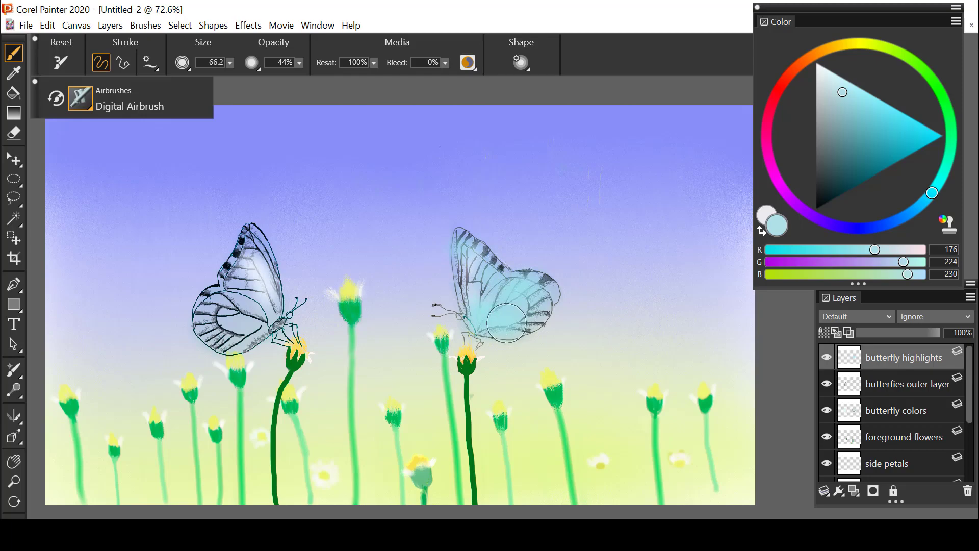
mouse_move(849, 359)
mouse_down()
mouse_move(849, 413)
mouse_move(846, 371)
mouse_up()
mouse_move(204, 326)
mouse_down()
mouse_move(252, 271)
mouse_move(255, 245)
mouse_move(209, 306)
mouse_up()
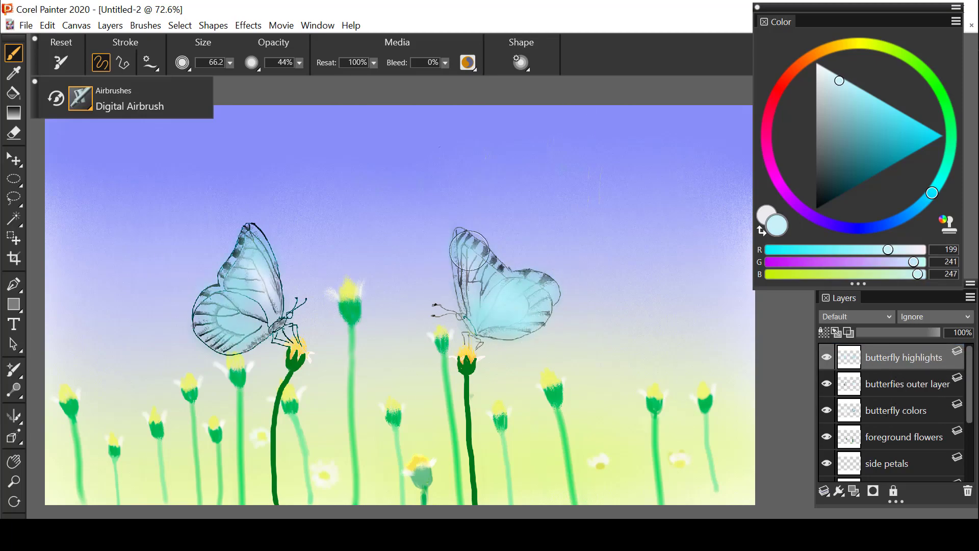
drag(469, 250, 505, 270)
mouse_move(240, 260)
mouse_down()
mouse_move(234, 316)
mouse_move(265, 321)
mouse_up()
drag(265, 235, 285, 301)
Drag butterfly highlights below butterfly colors and pick an almost-white pale cyan
drag(913, 359, 894, 407)
click(829, 79)
click(913, 383)
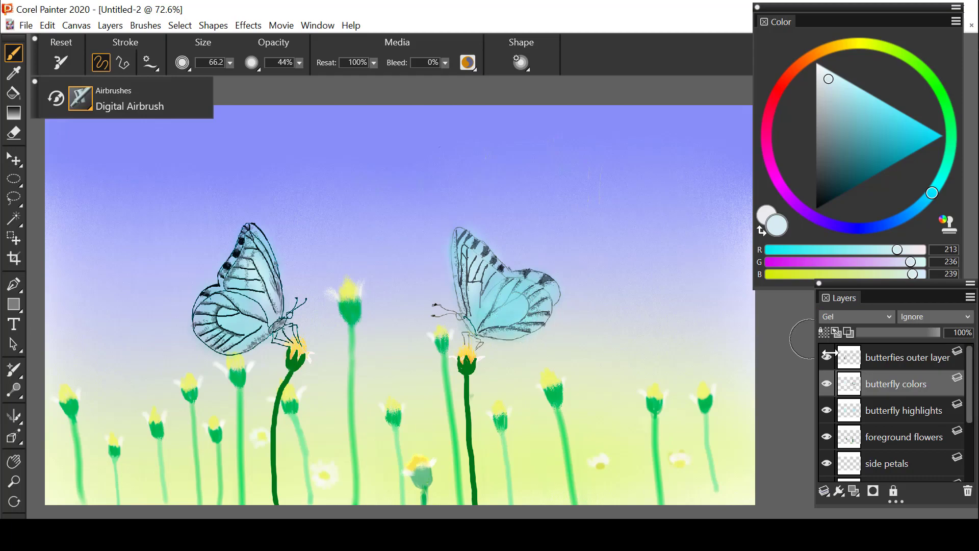
mouse_move(885, 397)
mouse_down()
mouse_move(900, 411)
mouse_move(888, 388)
mouse_move(901, 410)
mouse_move(897, 385)
mouse_up()
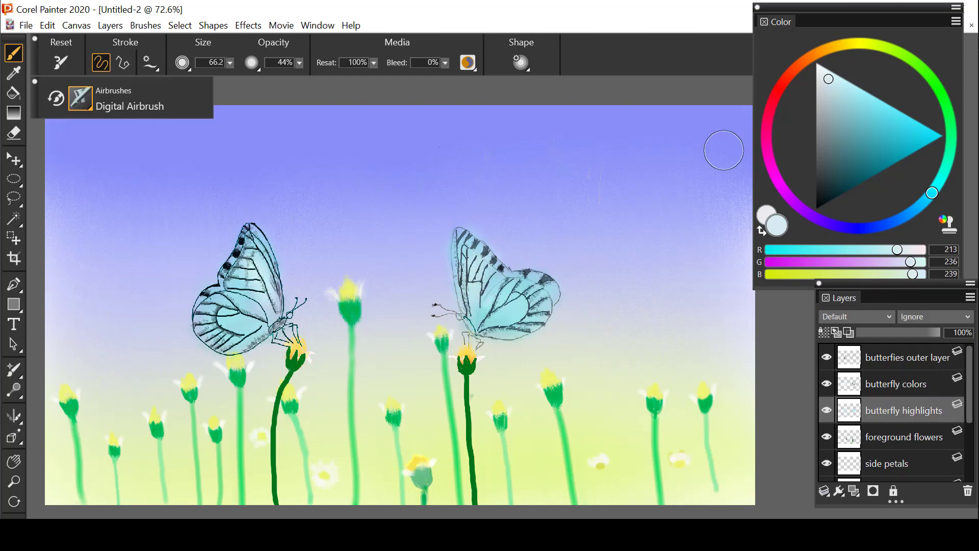
click(822, 68)
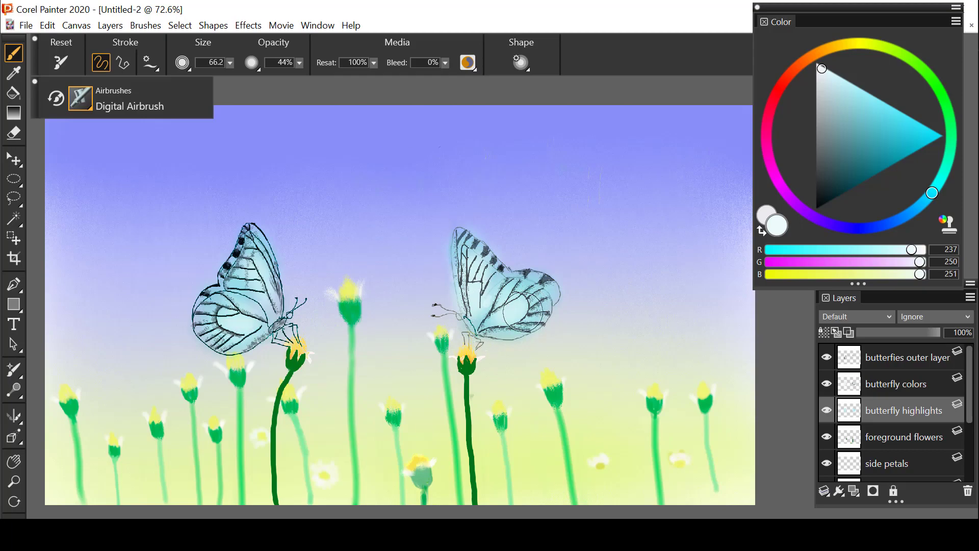
drag(903, 11, 932, 11)
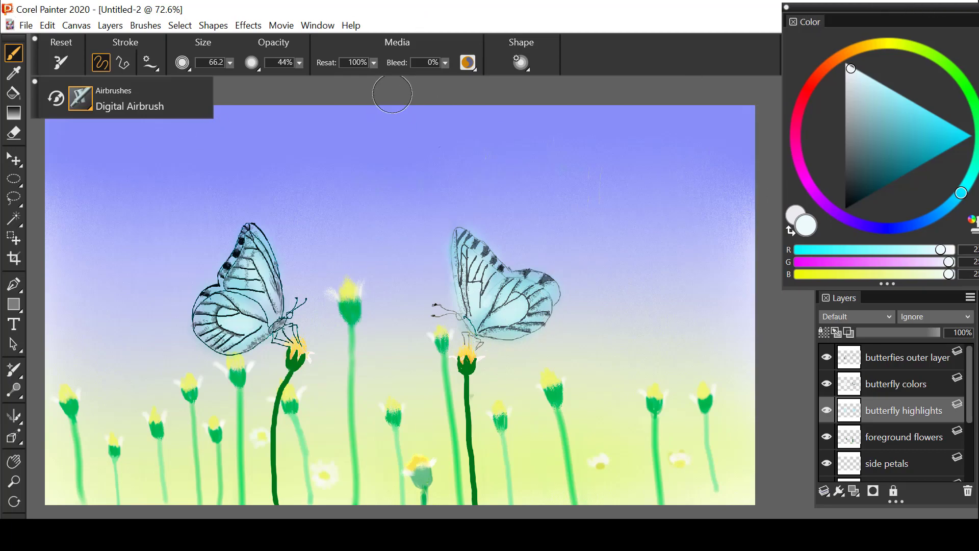
key(n)
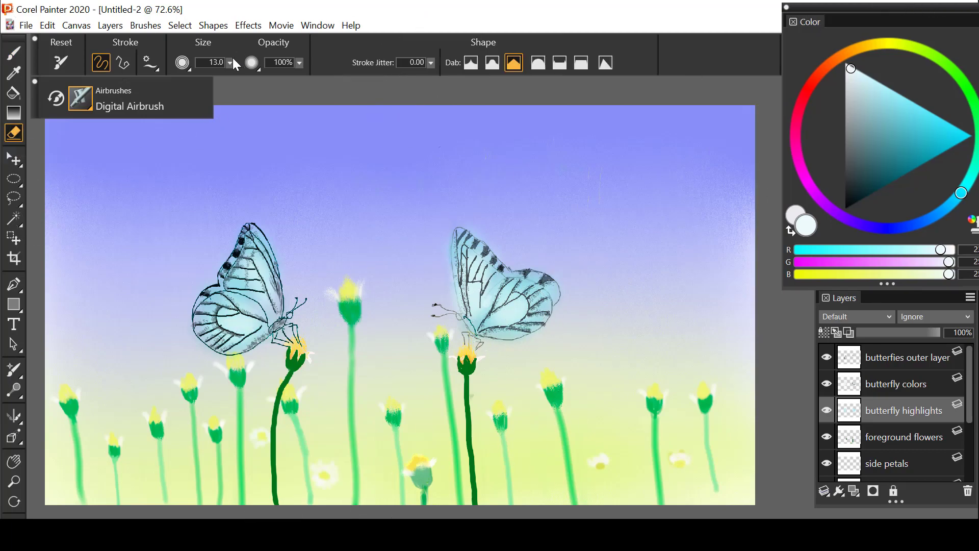